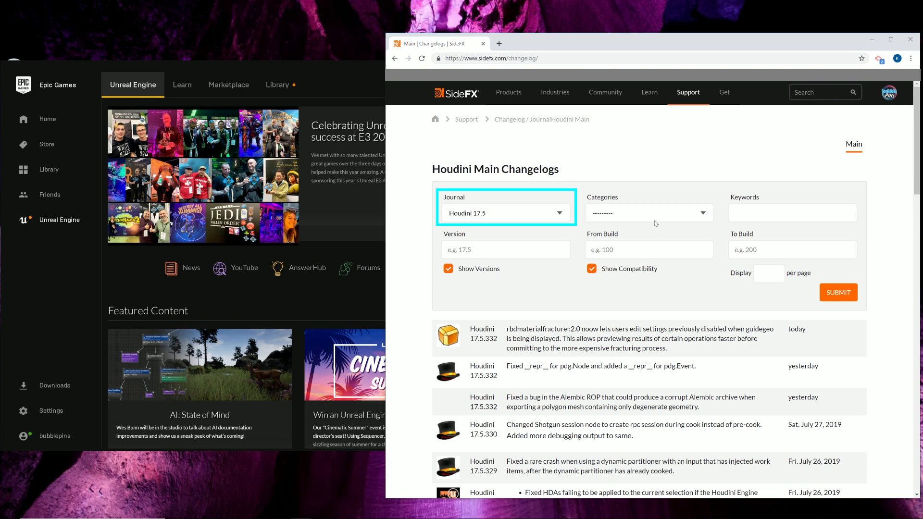
# Filter the Houdini 17.5 changelog to the Houdini for Unreal plug-in category and submit the filter.
pyautogui.click(658, 223)
pyautogui.scroll(-5, 646, 283)
pyautogui.scroll(-2, 647, 276)
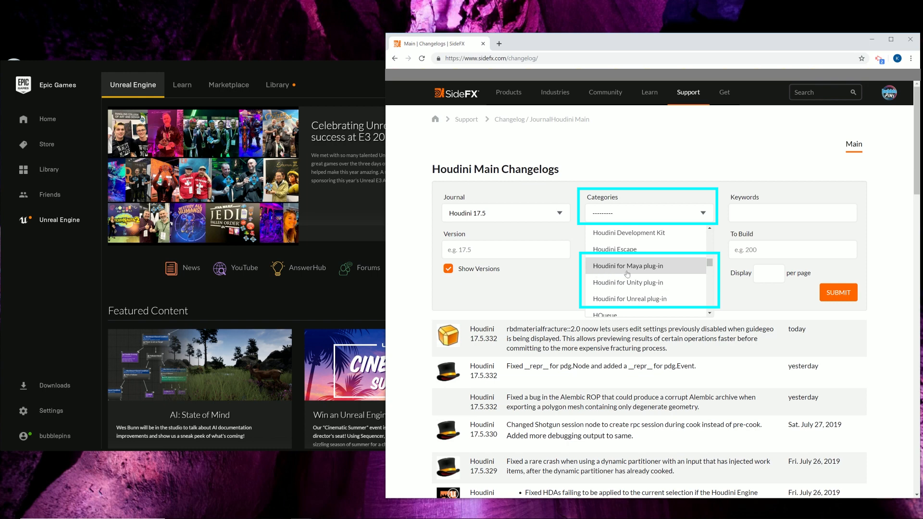
pyautogui.click(656, 301)
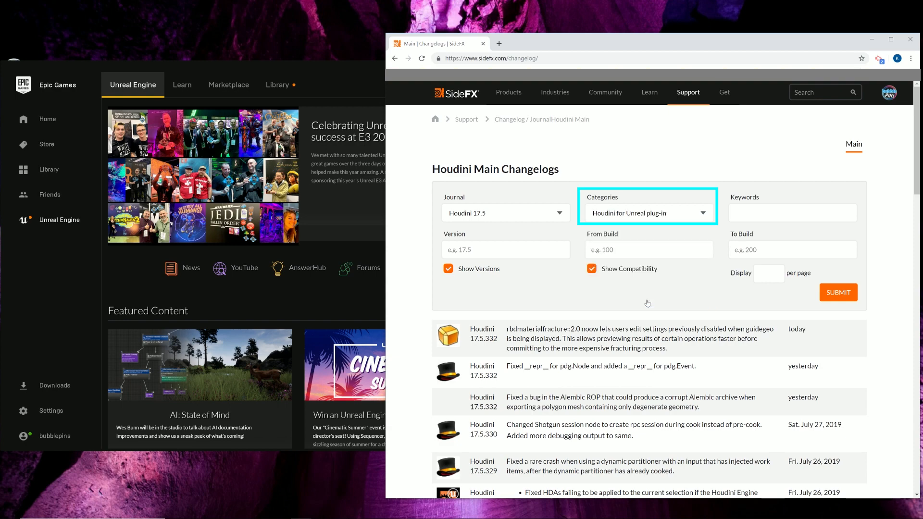
pyautogui.click(843, 298)
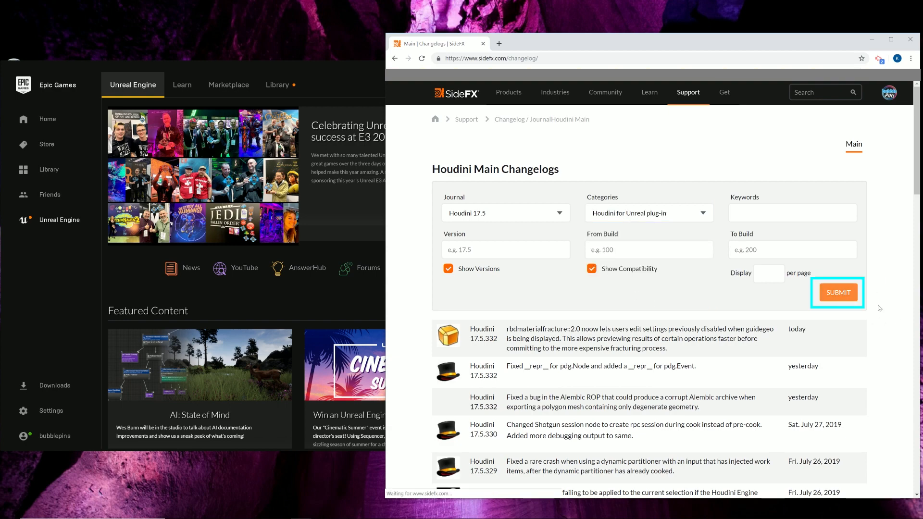
# Look through the filtered changelog for the entry that adds Unreal Engine version support, and read its Houdini build and engine version.
pyautogui.scroll(-3, 879, 308)
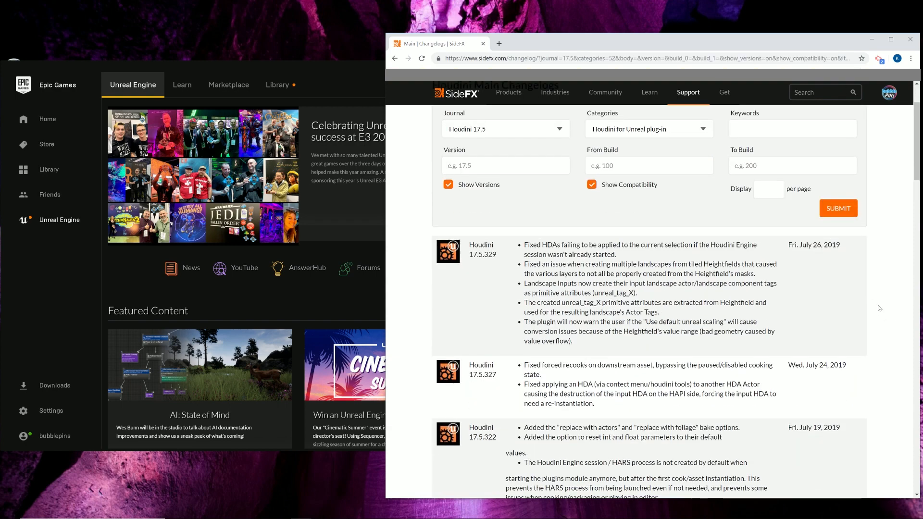
pyautogui.scroll(-10, 879, 308)
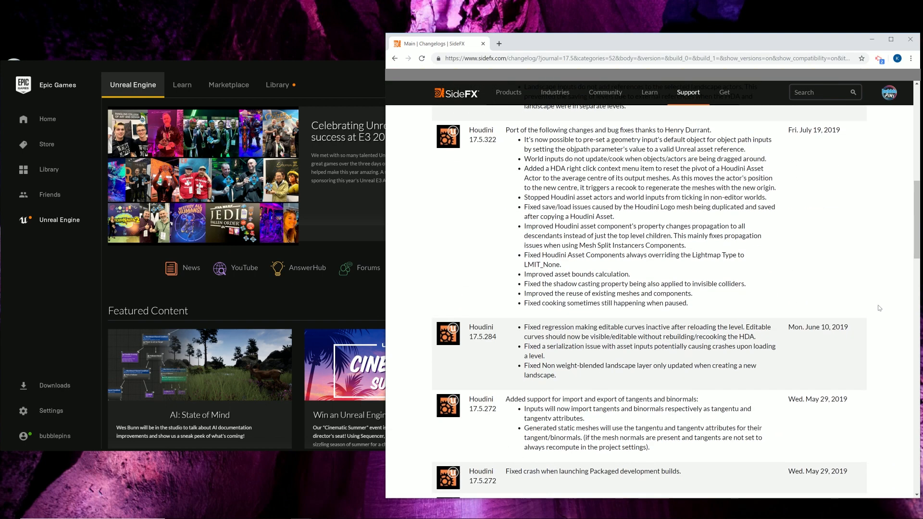
pyautogui.moveTo(505, 335); pyautogui.dragTo(576, 335)
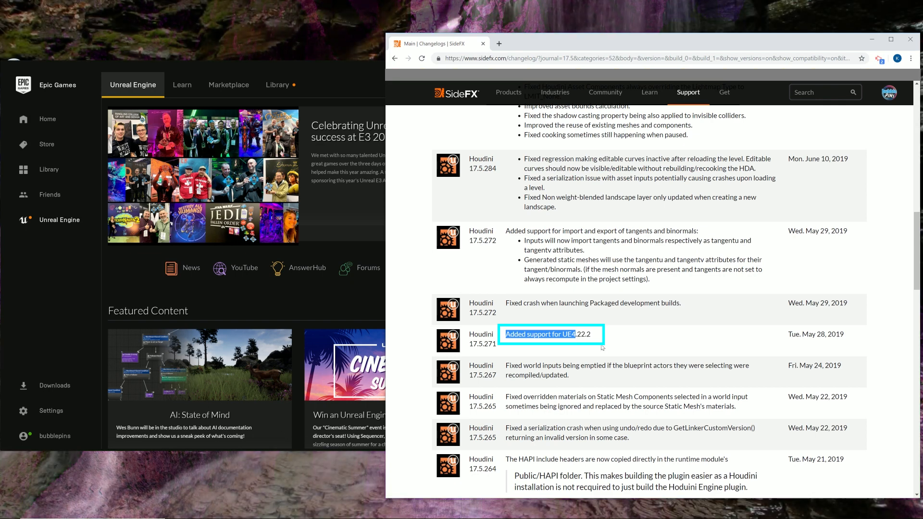
pyautogui.click(597, 340)
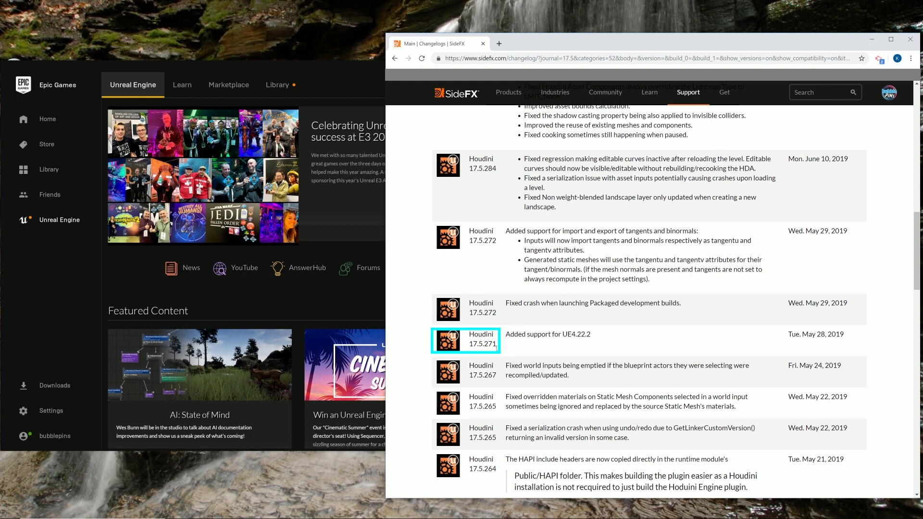
pyautogui.moveTo(497, 344); pyautogui.dragTo(471, 347)
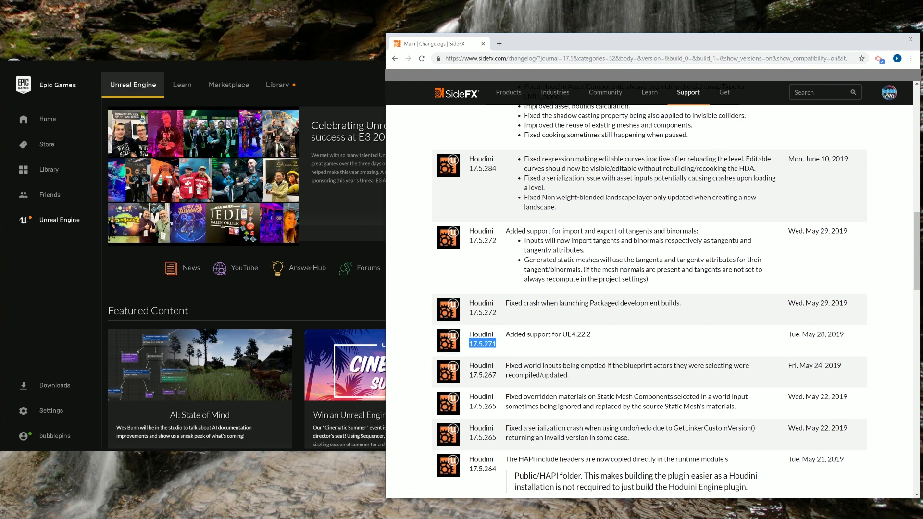
pyautogui.moveTo(563, 335); pyautogui.dragTo(591, 334)
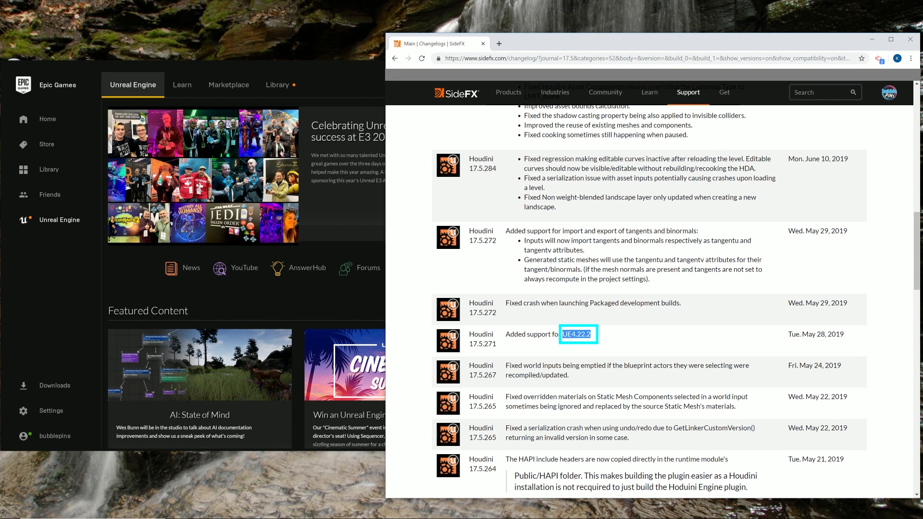
pyautogui.click(523, 350)
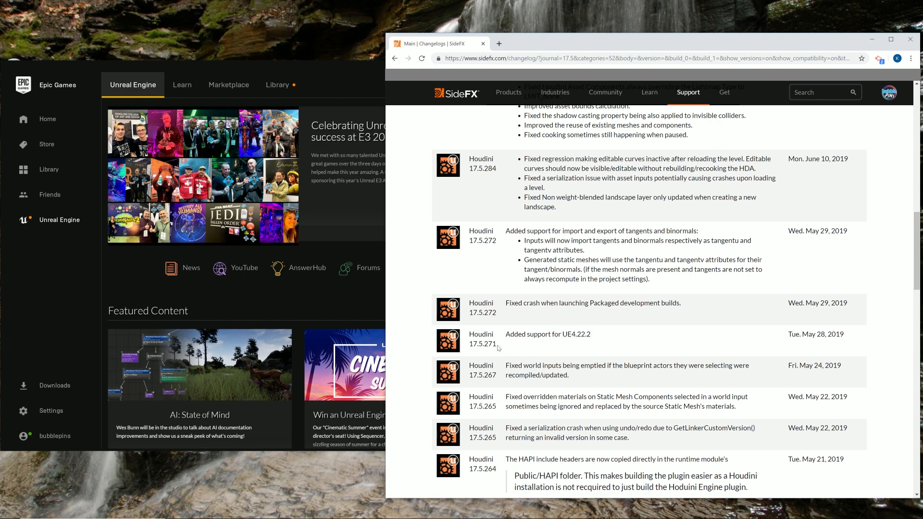
# Compare the Houdini build number with the supported Unreal Engine version in the engine support entry and the builds listed above it.
pyautogui.moveTo(497, 346); pyautogui.dragTo(470, 346)
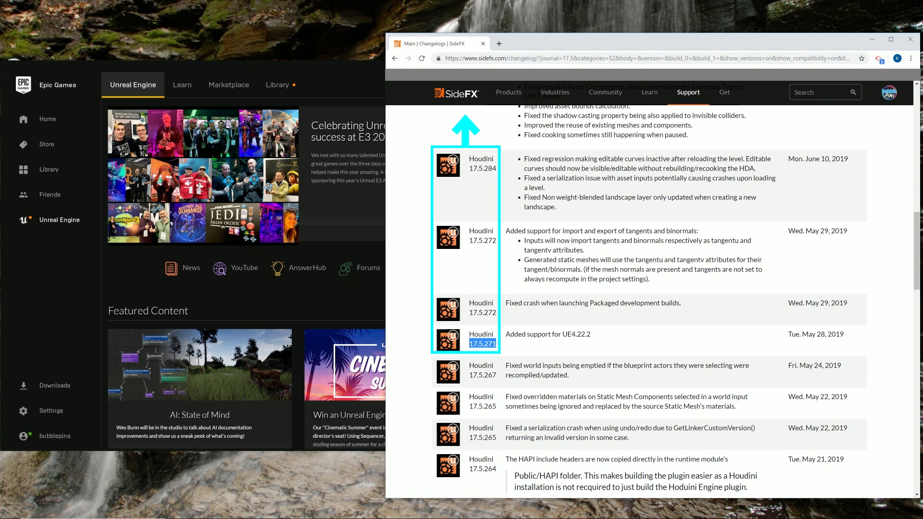
pyautogui.moveTo(563, 334); pyautogui.dragTo(591, 334)
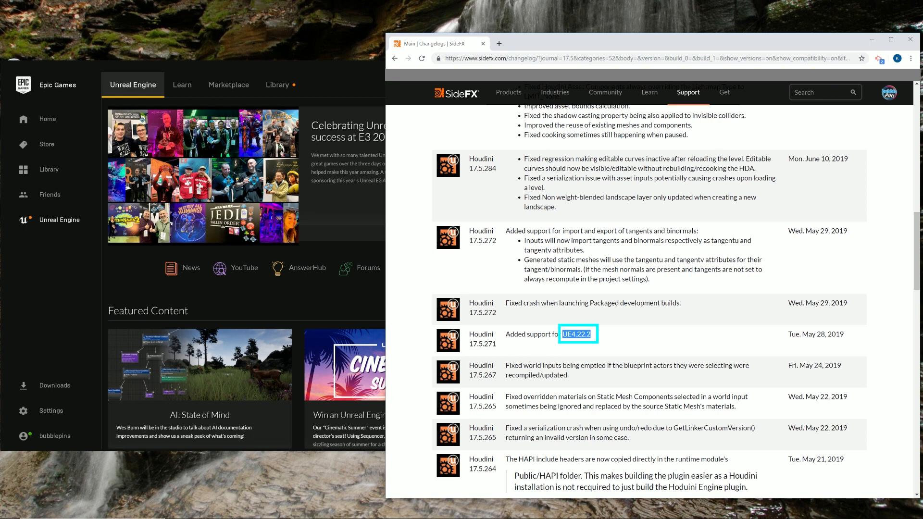
pyautogui.click(592, 344)
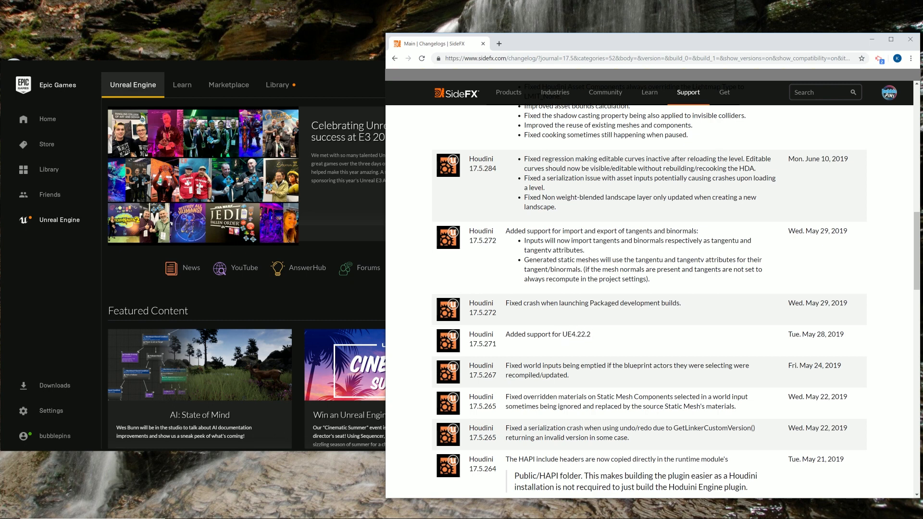
pyautogui.moveTo(562, 334); pyautogui.dragTo(592, 335)
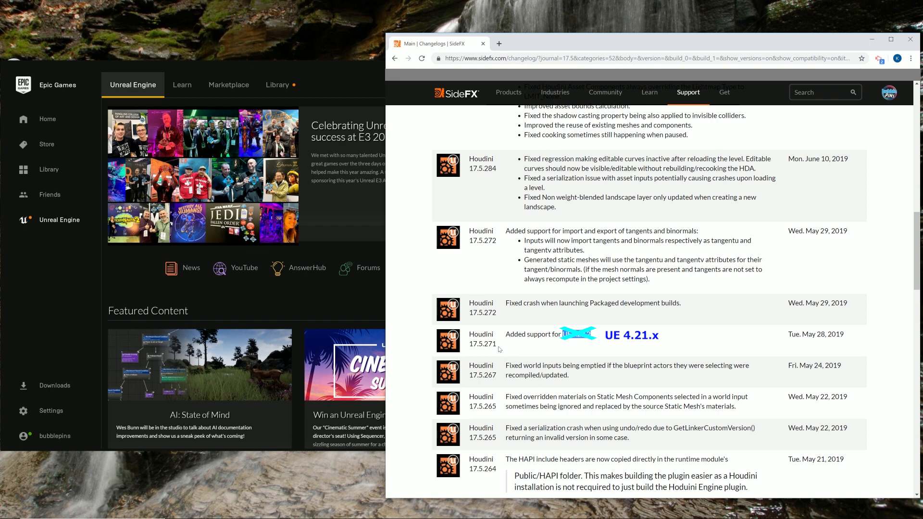
pyautogui.moveTo(497, 344); pyautogui.dragTo(471, 347)
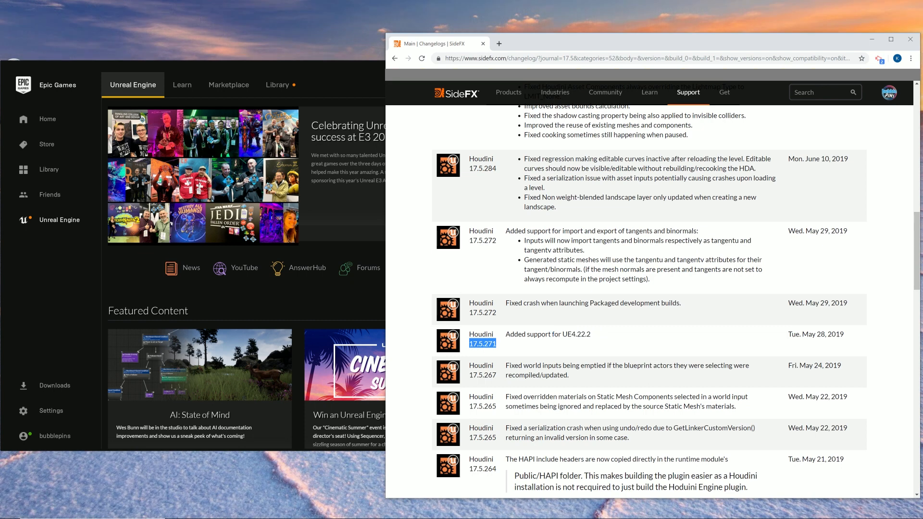
pyautogui.moveTo(562, 334); pyautogui.dragTo(591, 335)
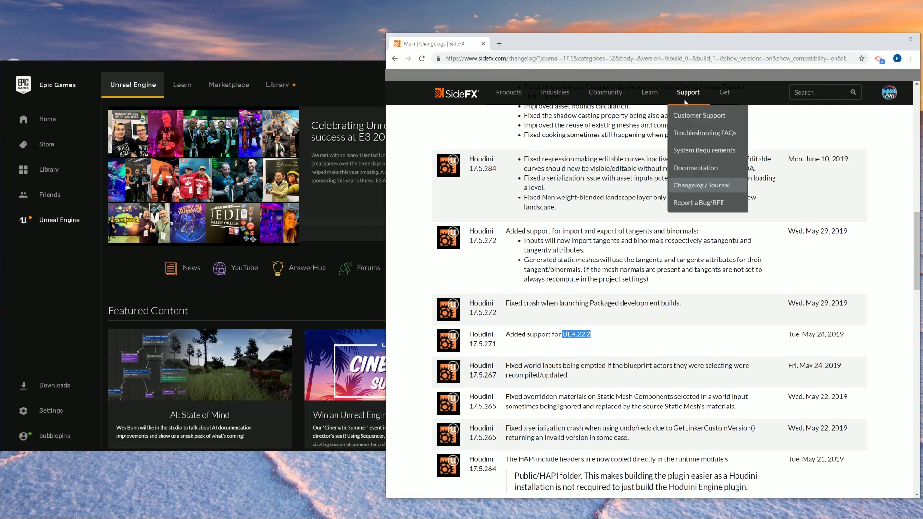
pyautogui.click(499, 346)
pyautogui.moveTo(498, 346); pyautogui.dragTo(471, 346)
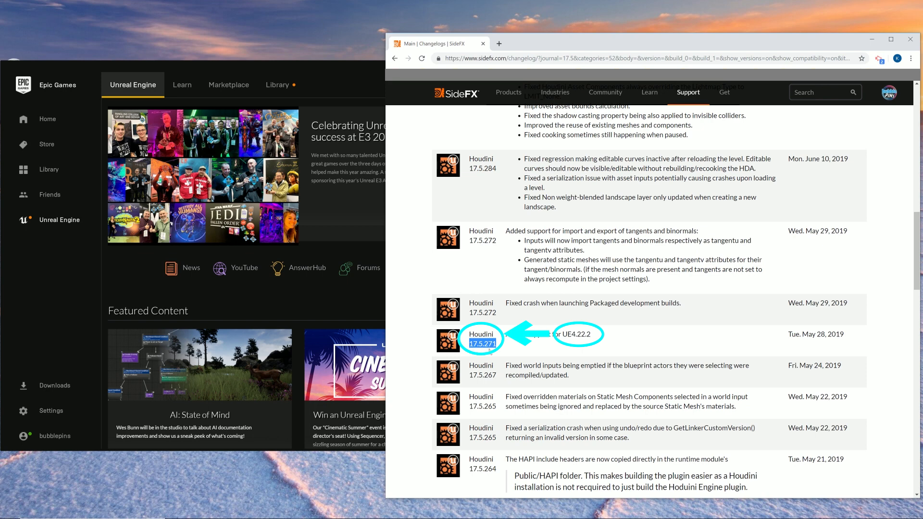
pyautogui.moveTo(497, 345)
pyautogui.mouseDown()
pyautogui.moveTo(461, 229)
pyautogui.moveTo(467, 96)
pyautogui.mouseUp()
pyautogui.moveTo(594, 339); pyautogui.dragTo(565, 340)
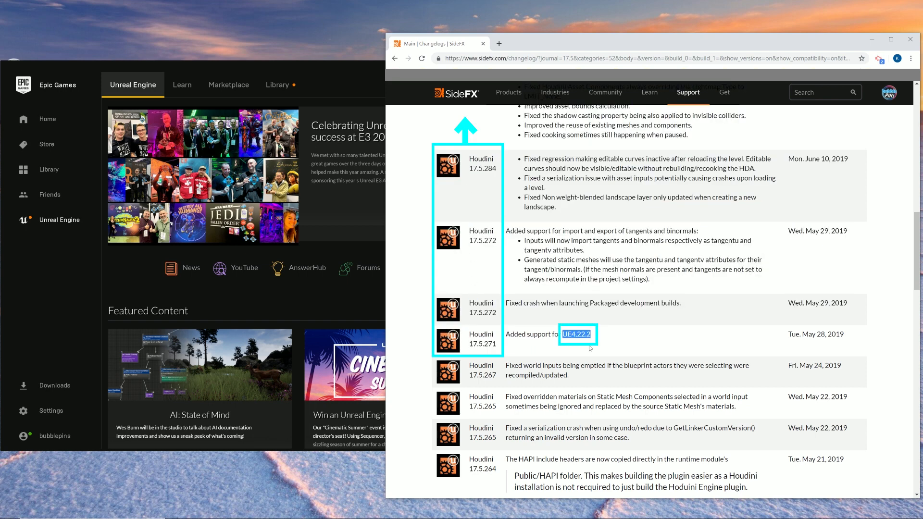
# Check the newest Houdini build in the changelog, and return to the entry adding Unreal Engine support.
pyautogui.scroll(15, 510, 355)
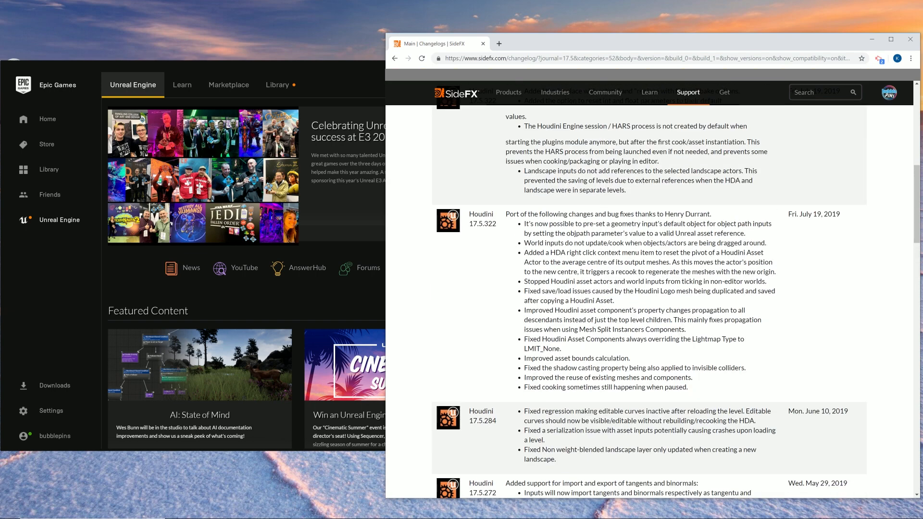
pyautogui.moveTo(509, 343)
pyautogui.mouseDown()
pyautogui.moveTo(499, 336)
pyautogui.moveTo(471, 346)
pyautogui.mouseUp()
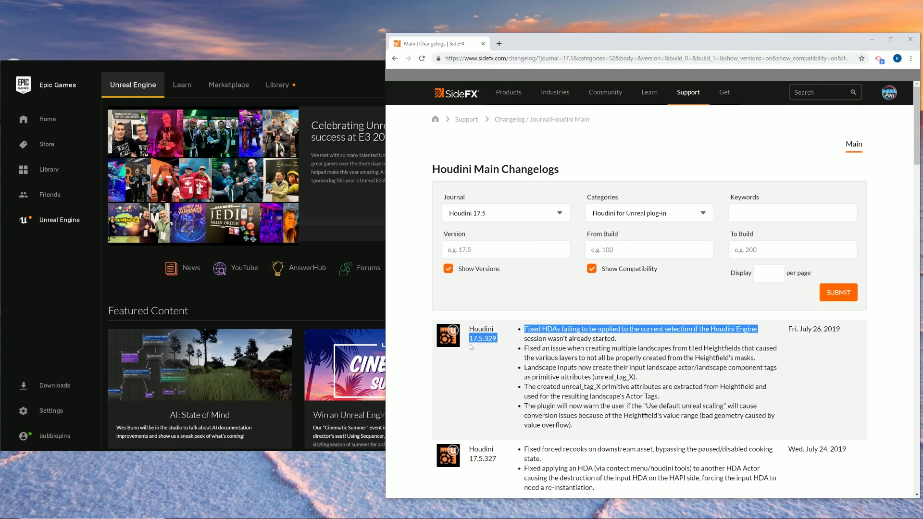
pyautogui.click(471, 346)
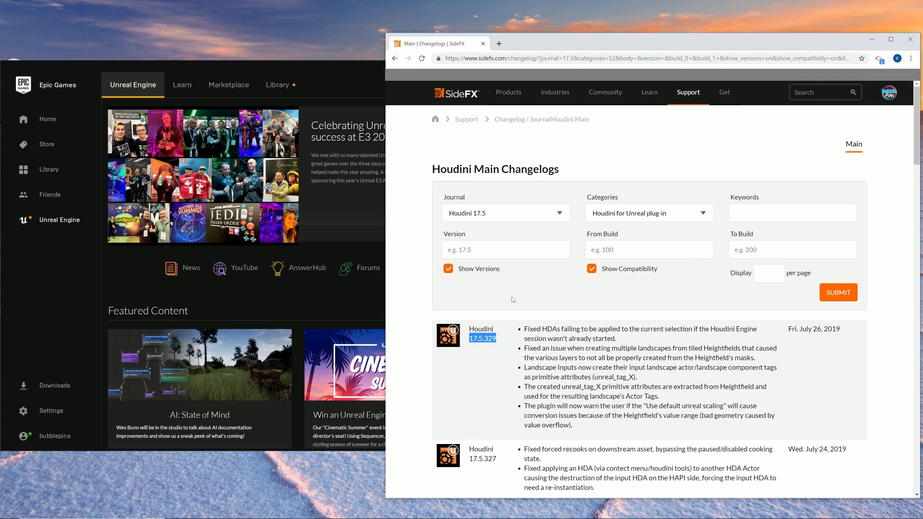
pyautogui.scroll(-15, 513, 298)
pyautogui.scroll(-2, 562, 335)
pyautogui.moveTo(591, 335); pyautogui.dragTo(561, 335)
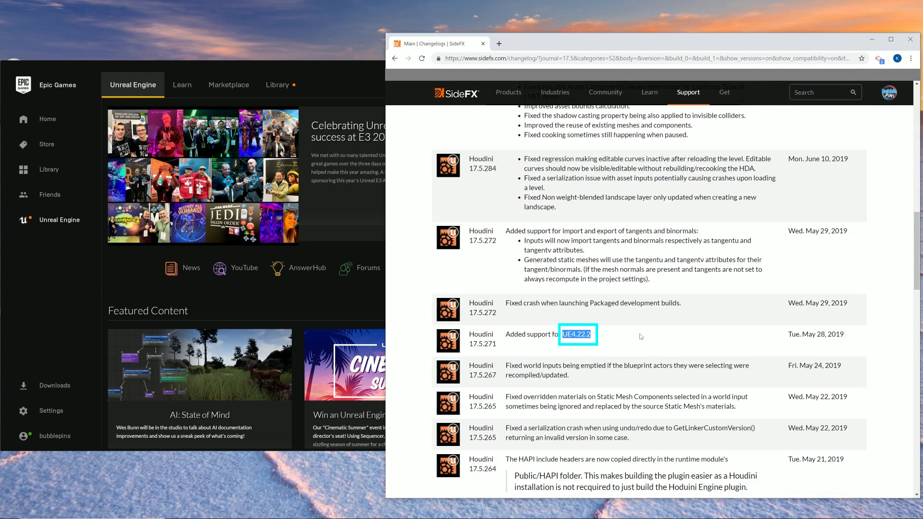
# Switch to the Epic Games Launcher and open the Unreal Engine library of installed engine versions.
pyautogui.click(356, 75)
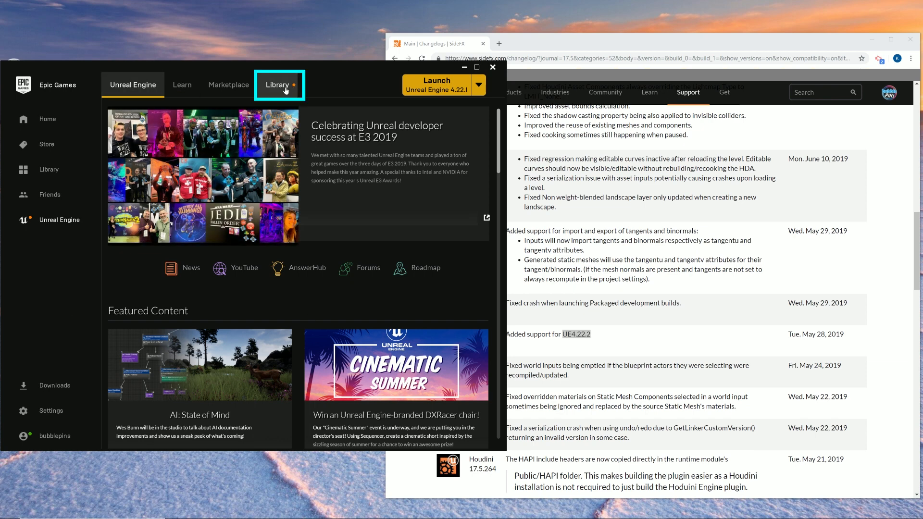
pyautogui.click(271, 90)
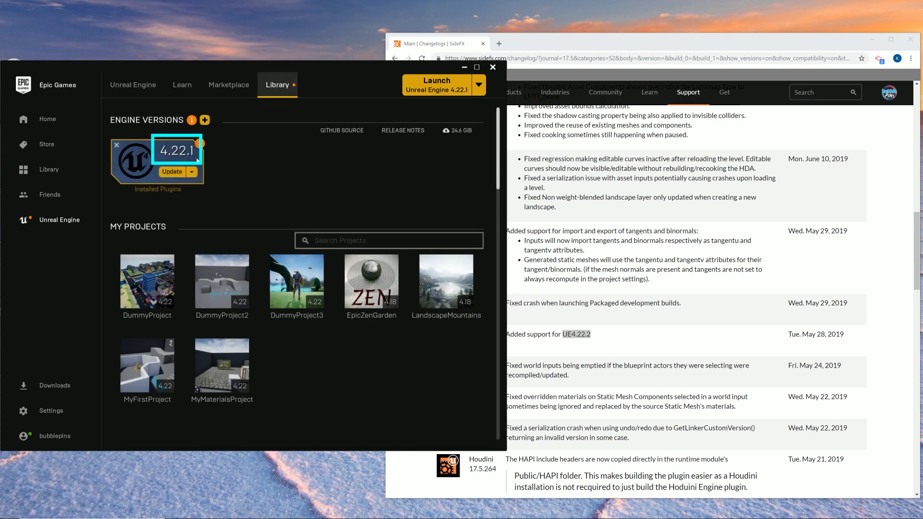
# Browse the installable Unreal Engine versions in a newly added engine slot, and remove that slot.
pyautogui.click(205, 120)
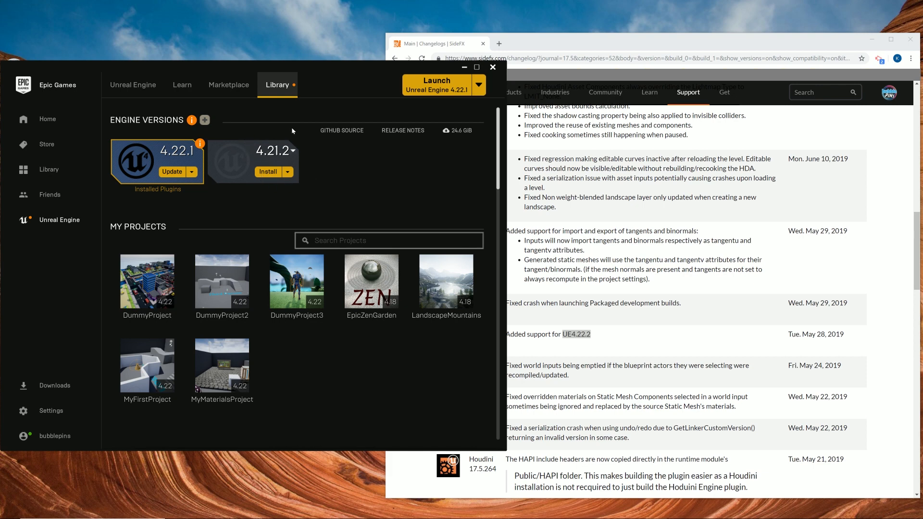
pyautogui.click(293, 152)
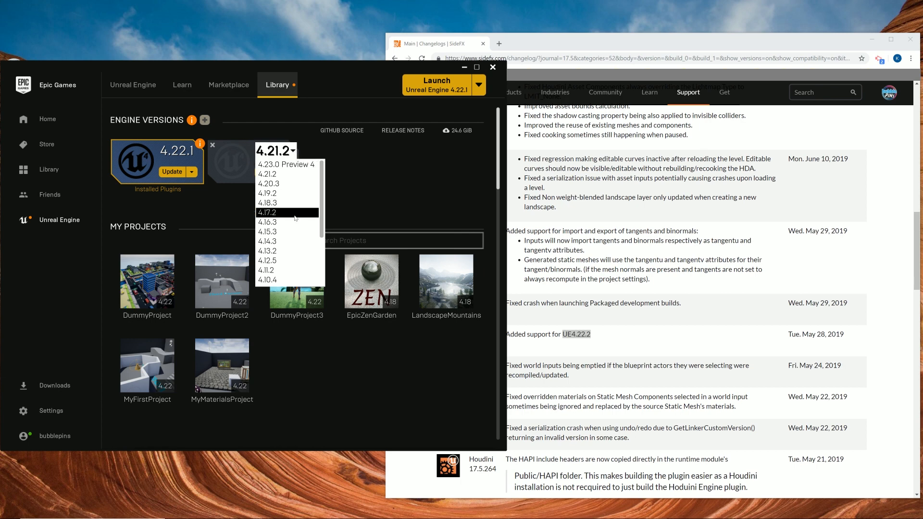
pyautogui.scroll(-5, 296, 218)
pyautogui.scroll(2, 385, 140)
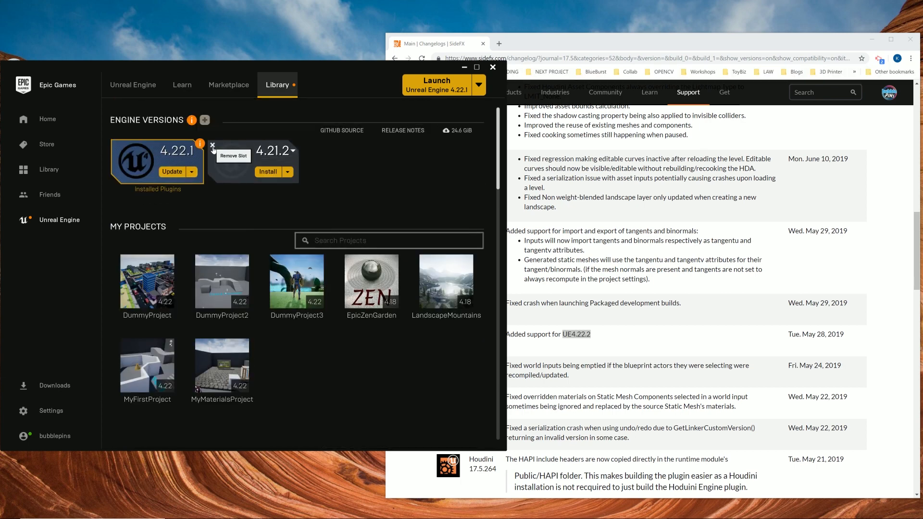
pyautogui.click(213, 146)
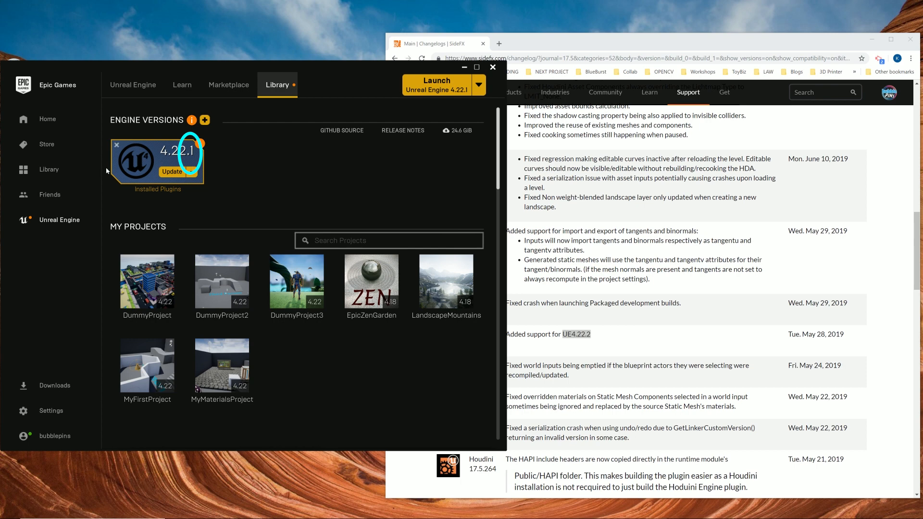
# Update the installed Unreal Engine 4.22.1 to the latest 4.22 release.
pyautogui.click(172, 172)
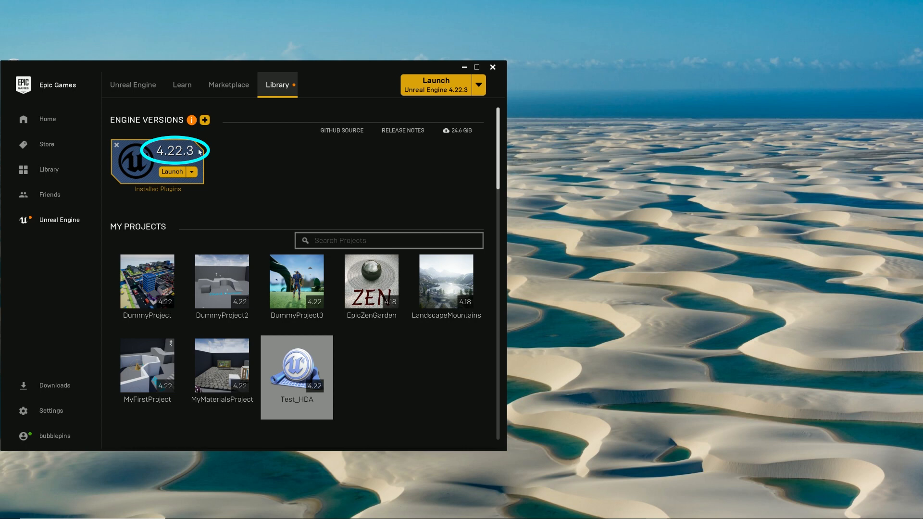
# Switch back to the Houdini changelog in Chrome and compare the supported Unreal Engine version, down to its last digit, with the installed one.
pyautogui.click(301, 510)
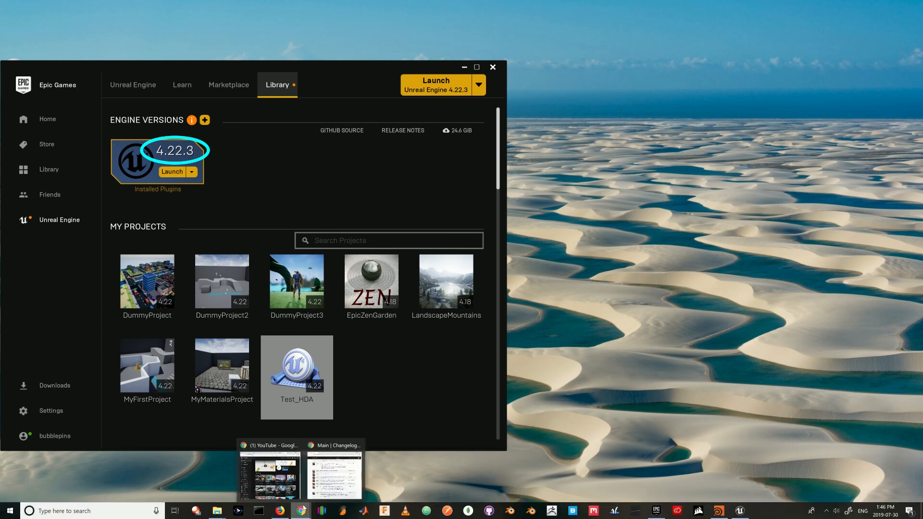
pyautogui.click(330, 487)
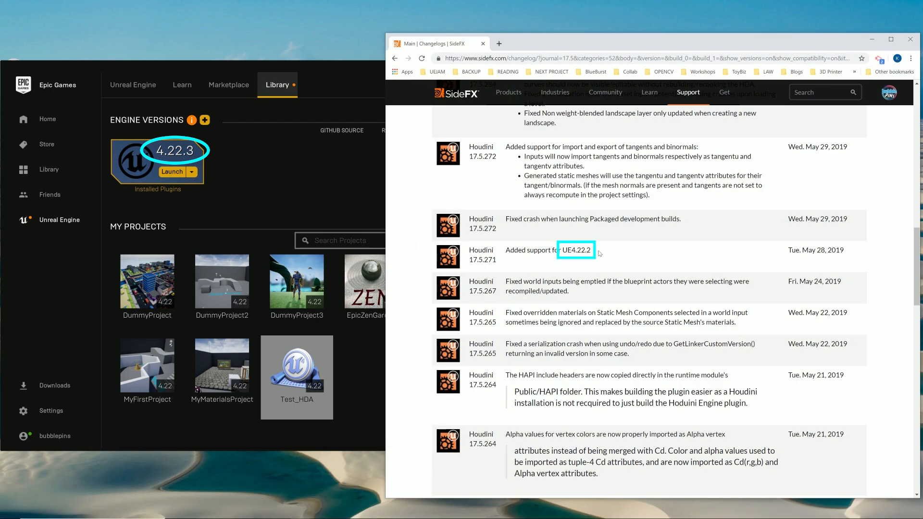
pyautogui.moveTo(600, 253); pyautogui.dragTo(562, 254)
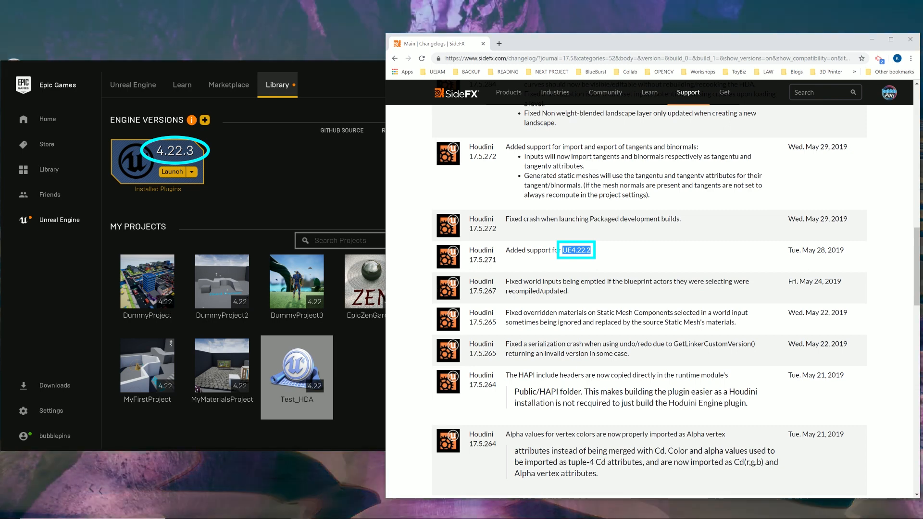
pyautogui.moveTo(572, 250); pyautogui.dragTo(591, 250)
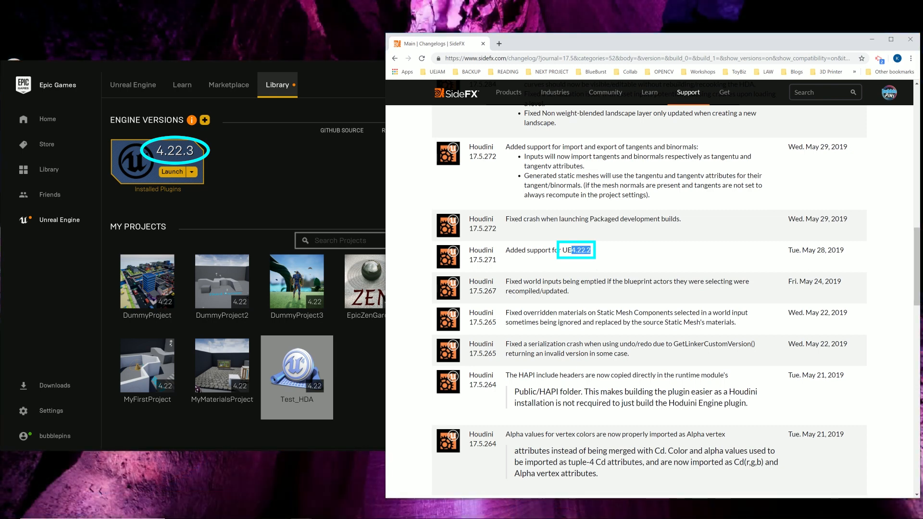
pyautogui.click(597, 260)
pyautogui.moveTo(497, 262); pyautogui.dragTo(471, 261)
pyautogui.click(579, 267)
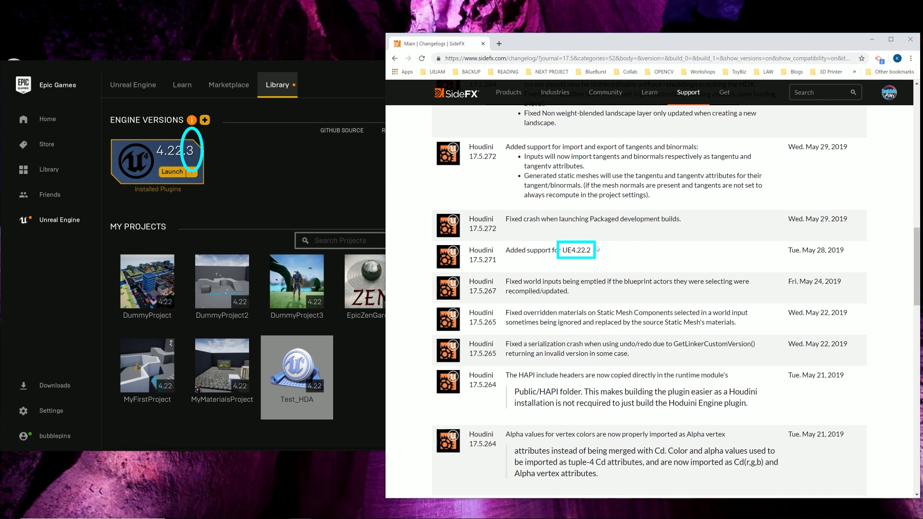
pyautogui.moveTo(592, 250); pyautogui.dragTo(586, 250)
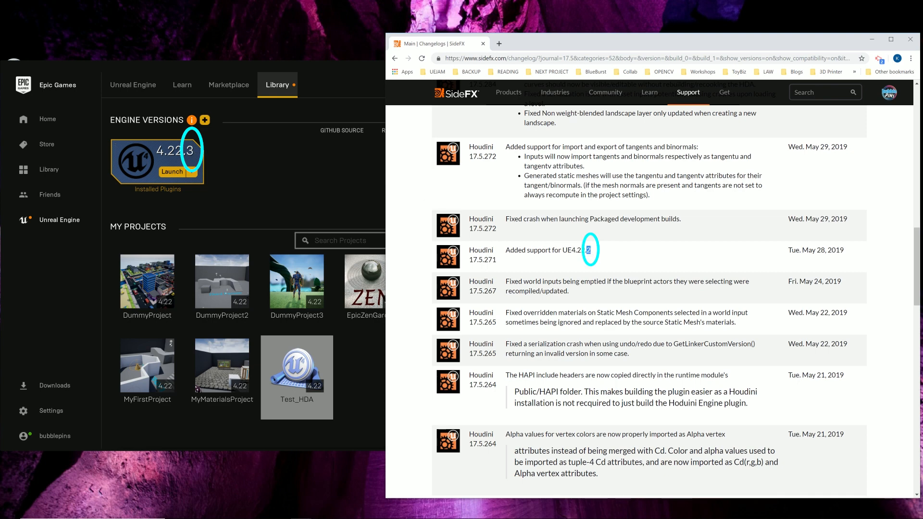
# Review the changelog entry adding UE4.22.2 support, its Houdini build, and the newer entries for a later supported Unreal version.
pyautogui.click(592, 258)
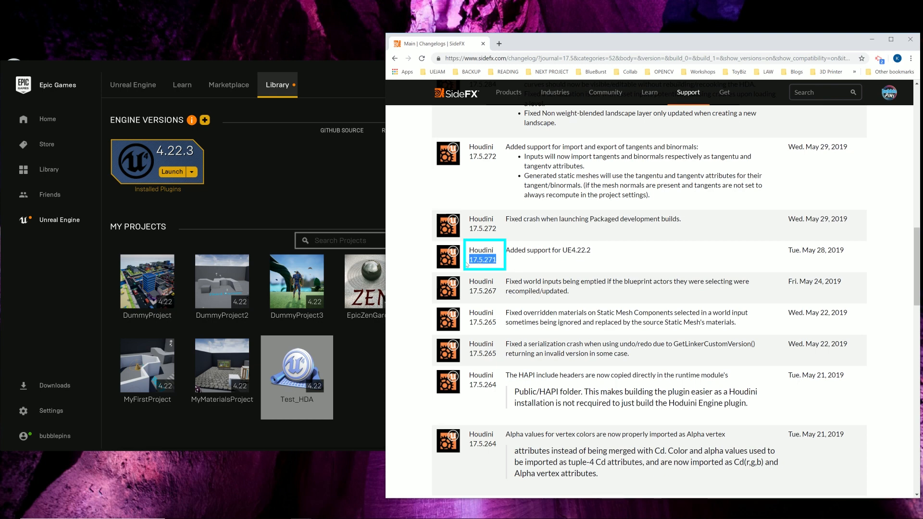
pyautogui.moveTo(572, 251); pyautogui.dragTo(590, 251)
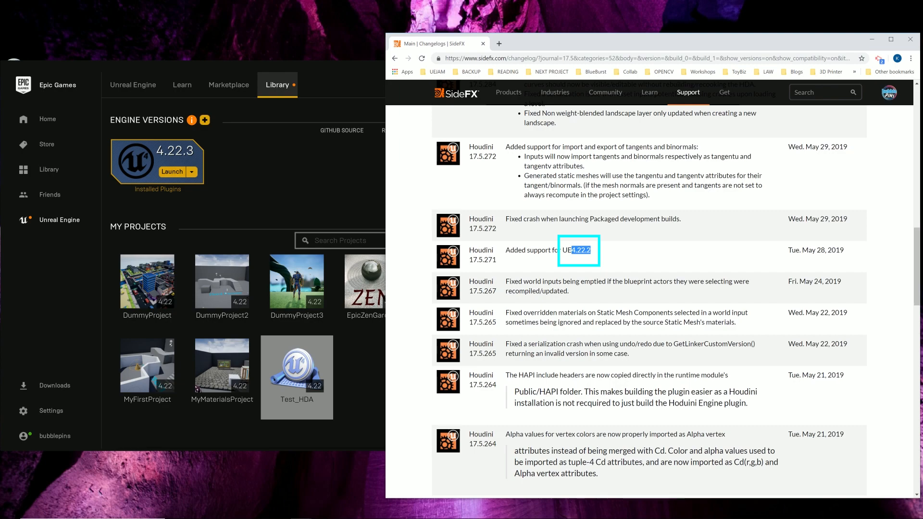
pyautogui.scroll(7, 601, 259)
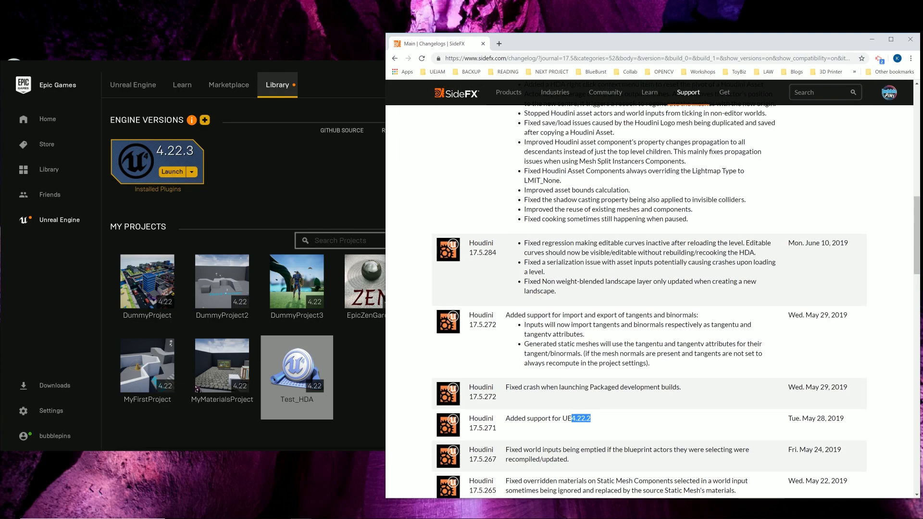
pyautogui.scroll(7, 601, 269)
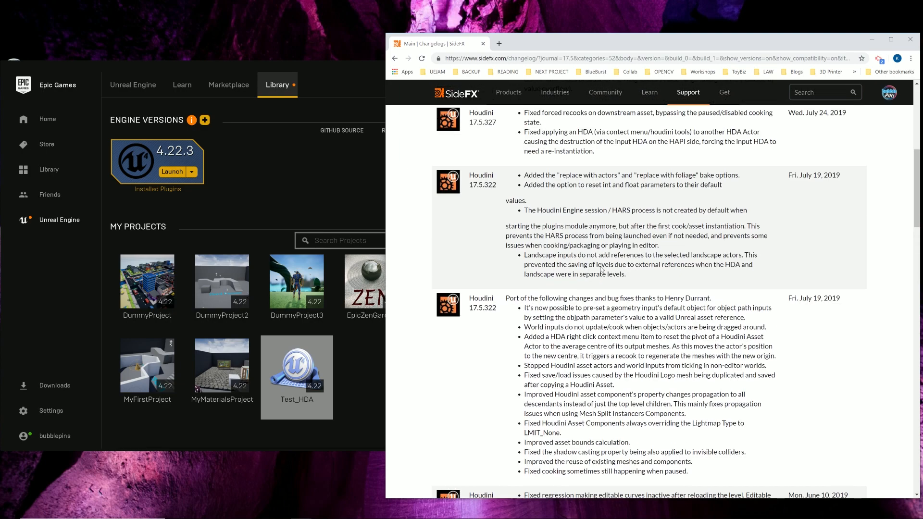
pyautogui.scroll(-1, 601, 269)
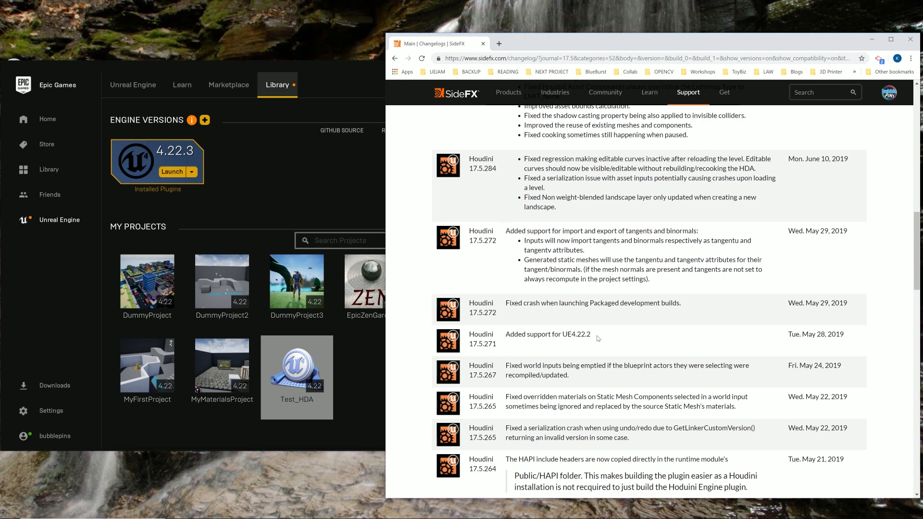
pyautogui.moveTo(564, 334); pyautogui.dragTo(591, 334)
pyautogui.moveTo(586, 335); pyautogui.dragTo(592, 336)
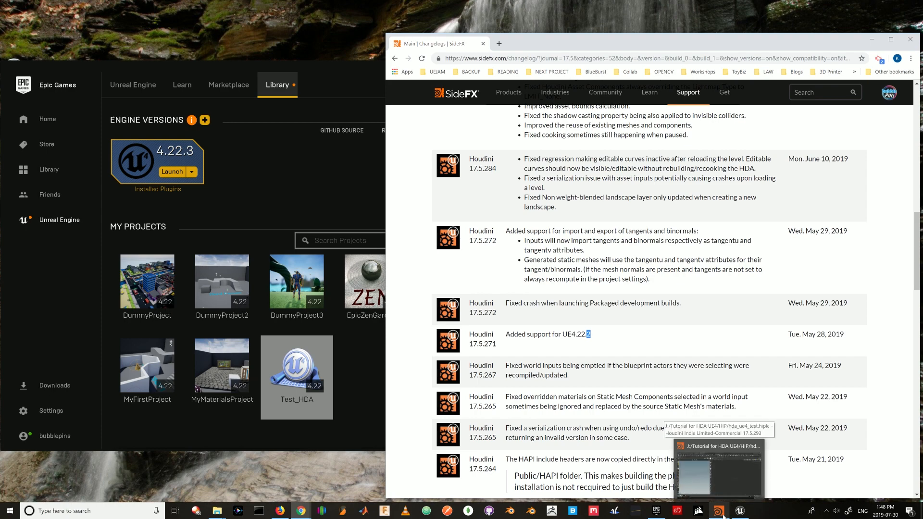
# Switch to Houdini and add a Geometry object to the empty object network.
pyautogui.click(719, 512)
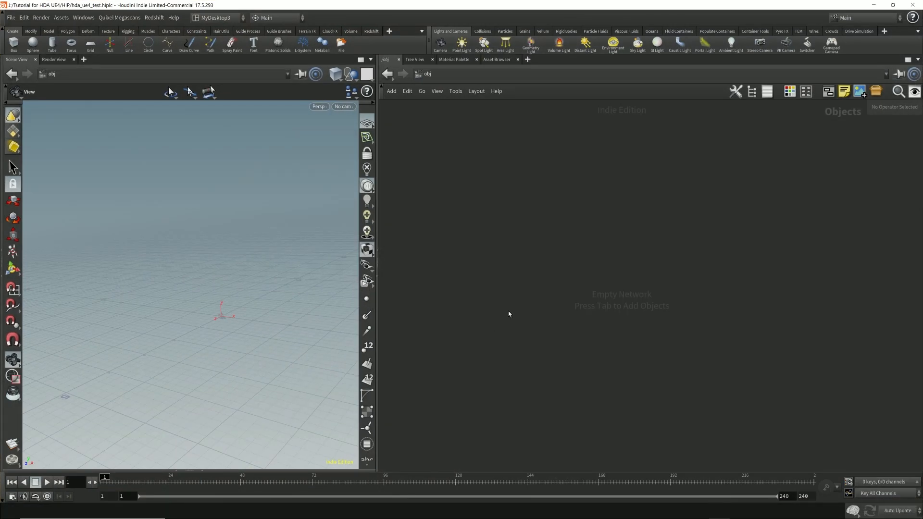
pyautogui.press('Tab')
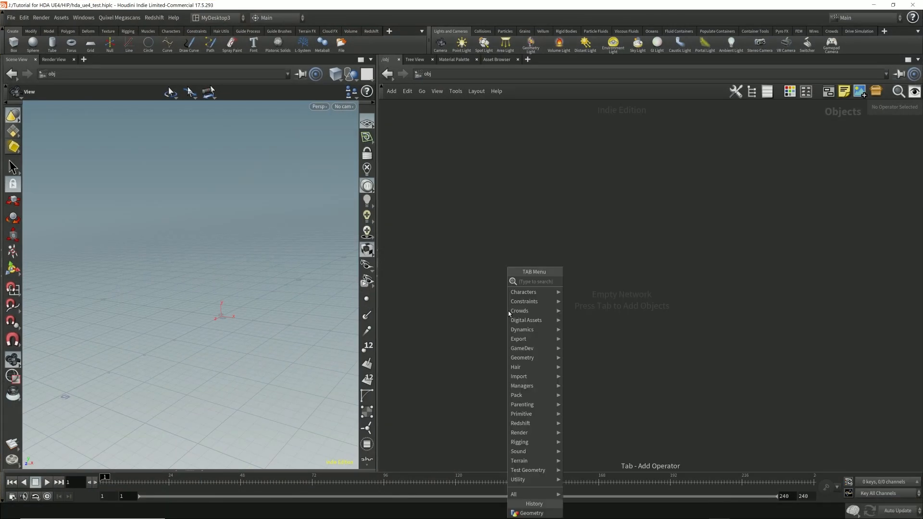
pyautogui.write('geo')
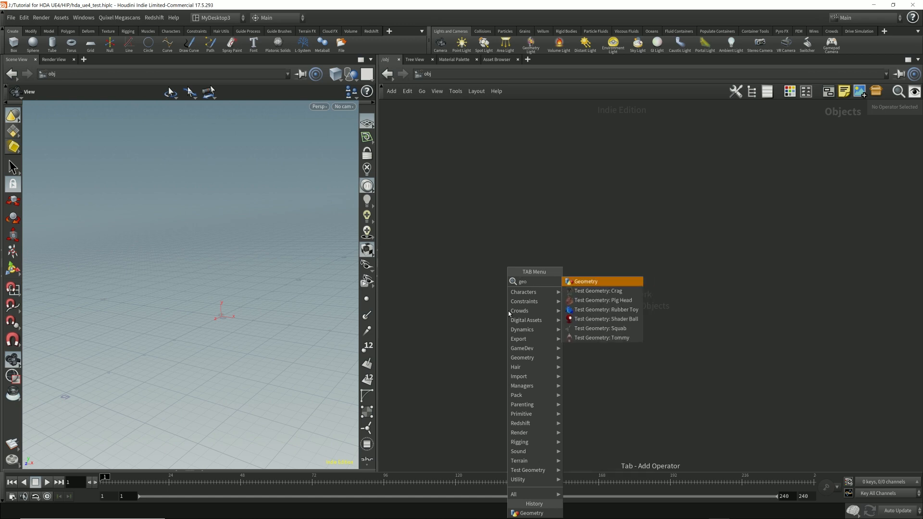
pyautogui.press('Return')
pyautogui.click(489, 208)
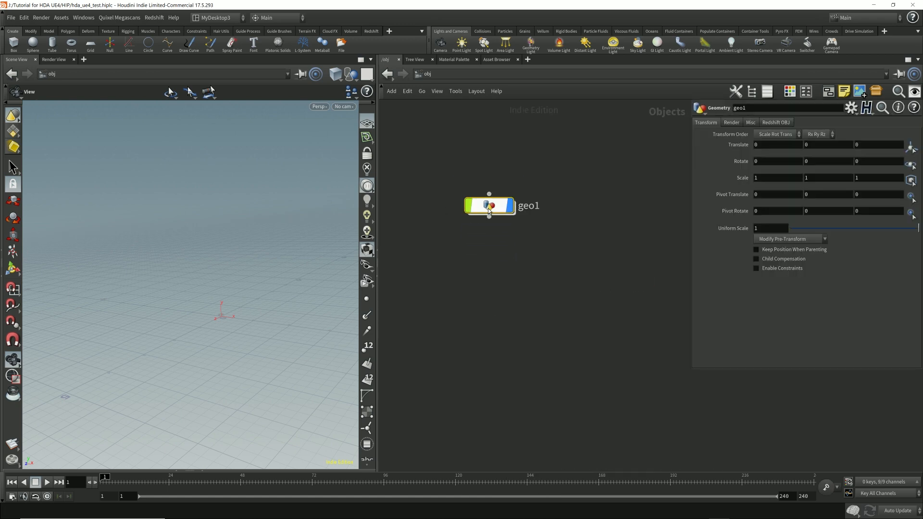
# Enter the new Geometry object and place a Test Geometry: Rubber Toy node inside it.
pyautogui.doubleClick(483, 210)
pyautogui.press('Tab')
pyautogui.write('test')
pyautogui.press('Down')
pyautogui.press('Down')
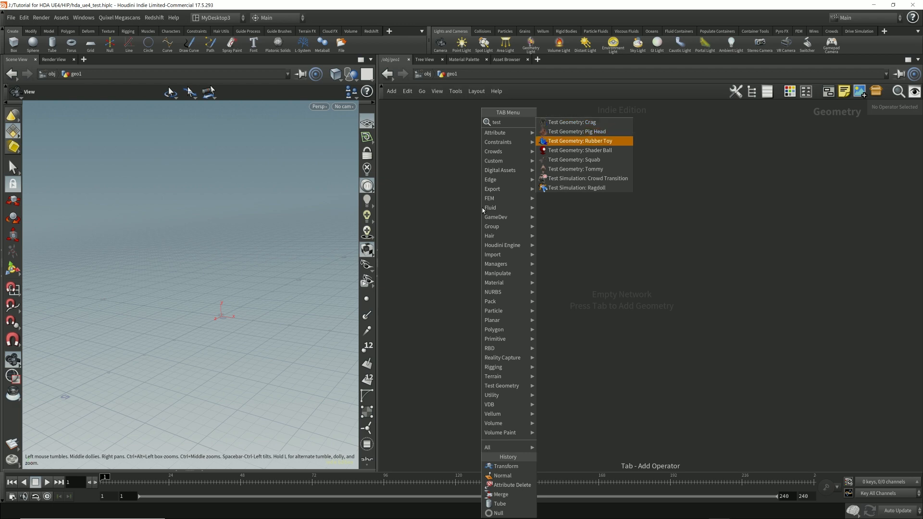
pyautogui.press('Return')
pyautogui.click(502, 194)
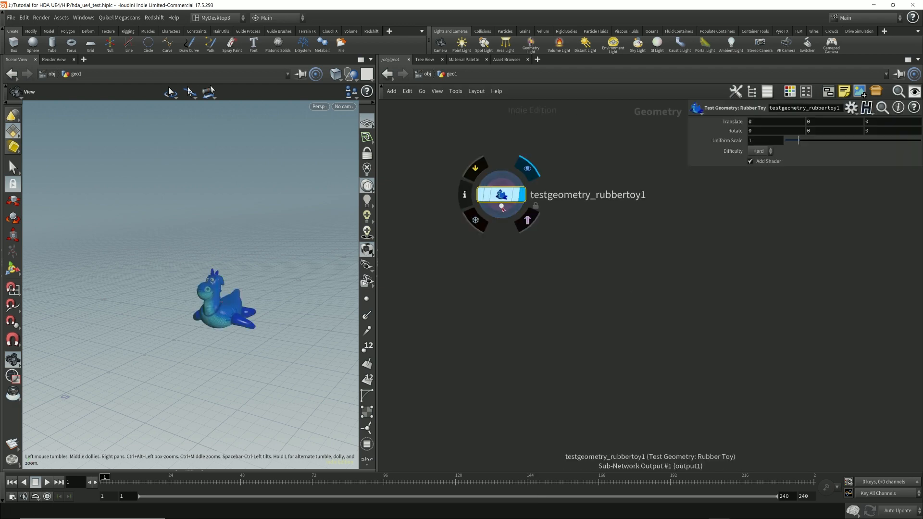
# Add an Attribute Delete node wired below the rubber toy node and make it the displayed node.
pyautogui.click(501, 206)
pyautogui.press('Tab')
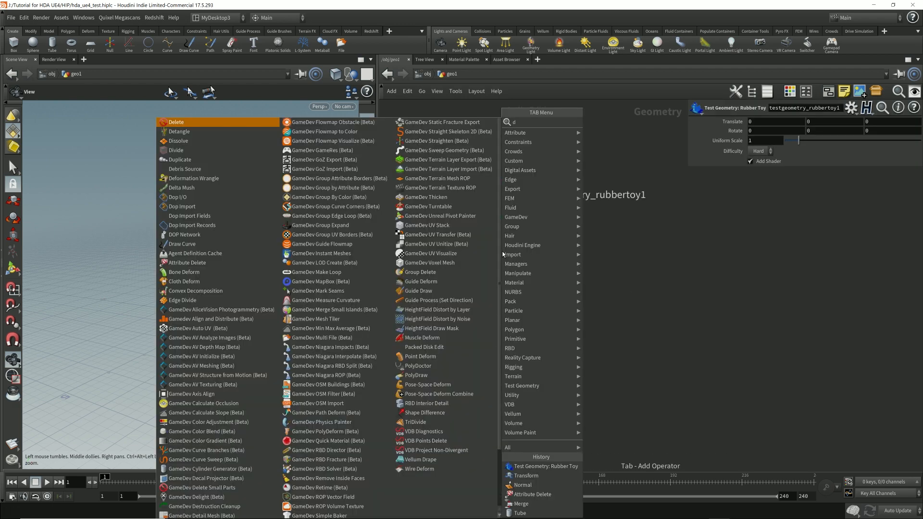
pyautogui.write('attri')
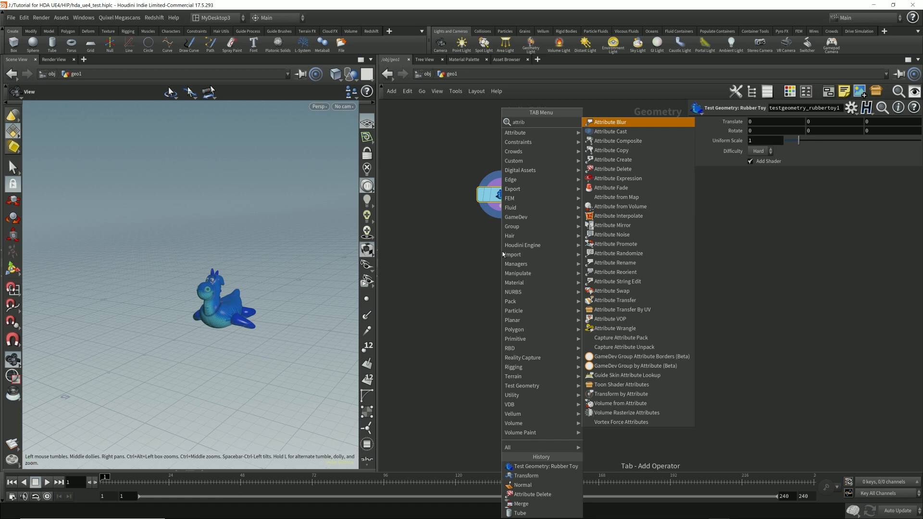
pyautogui.write('b del')
pyautogui.press('Return')
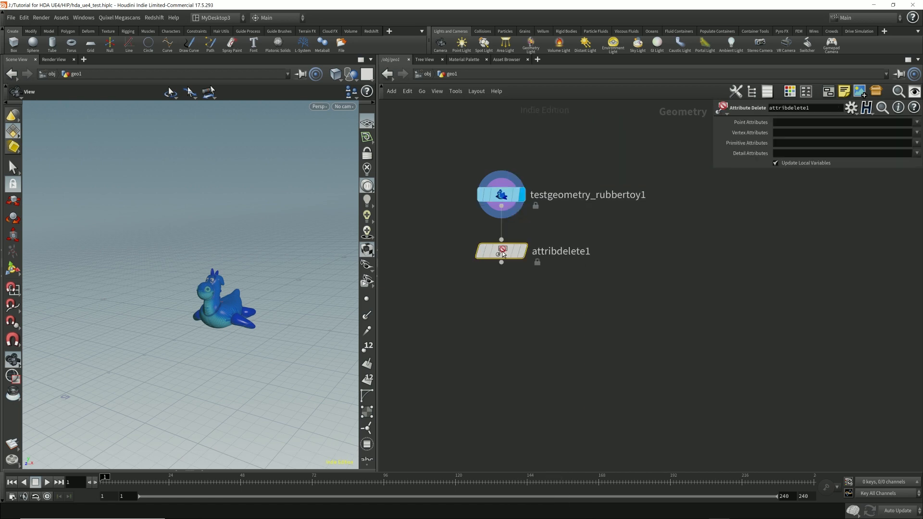
pyautogui.click(529, 224)
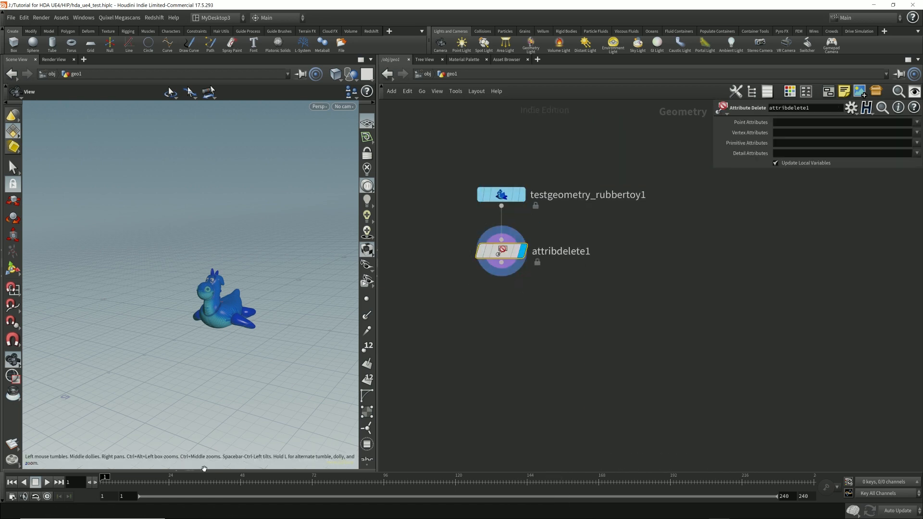
# Reveal the Geometry Spreadsheet and set the Attribute Delete node to remove primitive attribute shop_materialpath and vertex attribute uv.
pyautogui.click(210, 469)
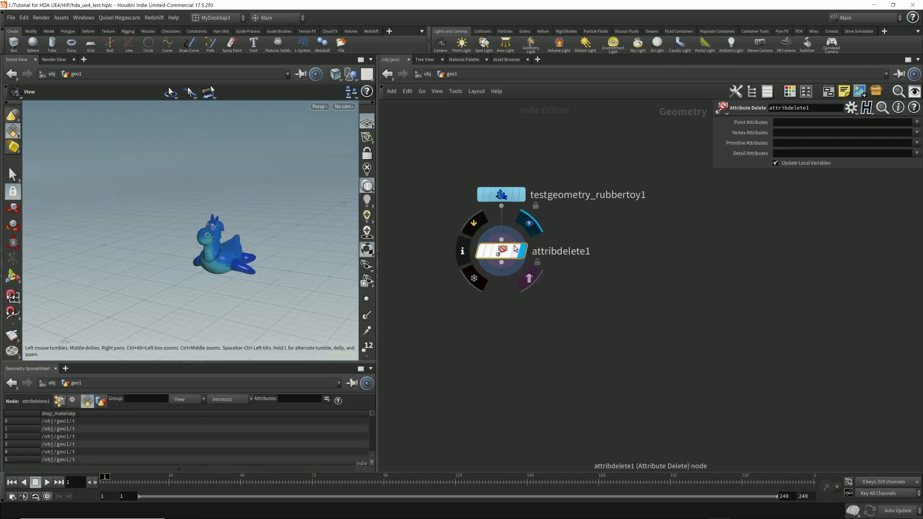
pyautogui.click(777, 143)
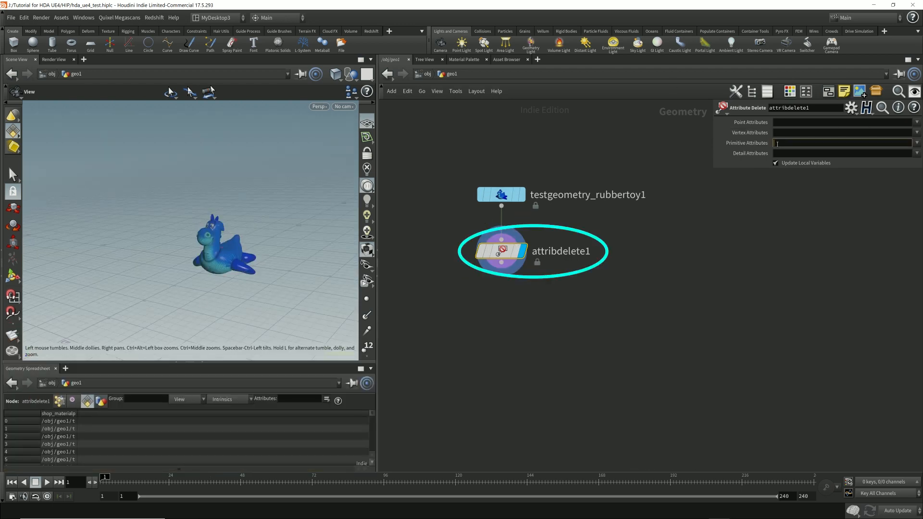
pyautogui.write('shop_m')
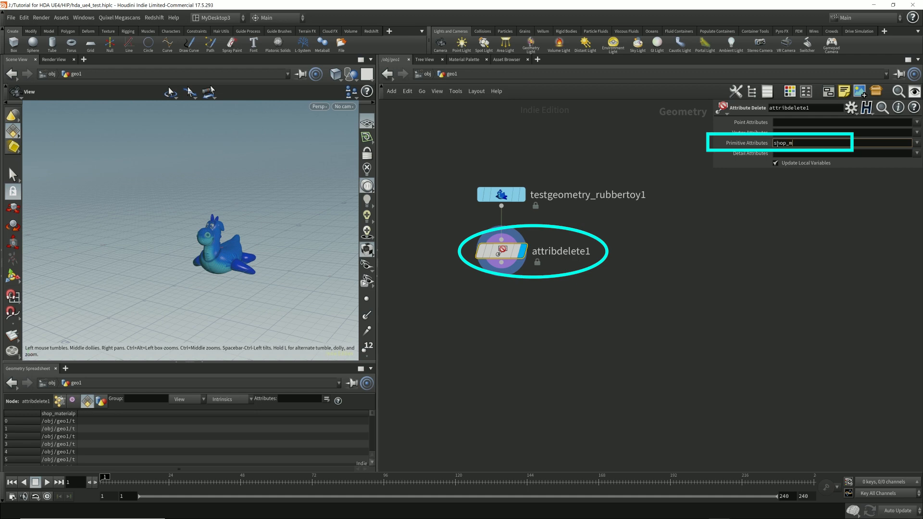
pyautogui.write('aterialpath')
pyautogui.press('Return')
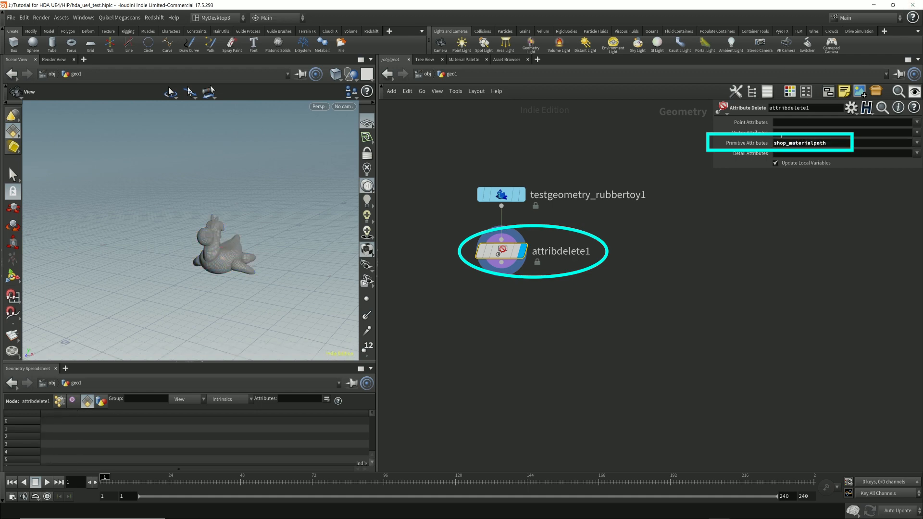
pyautogui.click(784, 131)
pyautogui.write('uv')
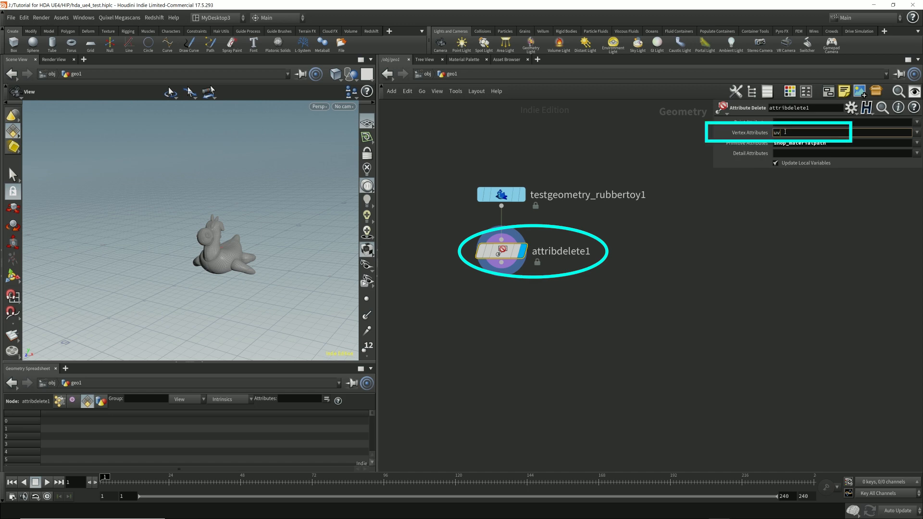
pyautogui.press('Return')
# Add a Null node wired below the Attribute Delete node and rename it OUT.
pyautogui.click(501, 263)
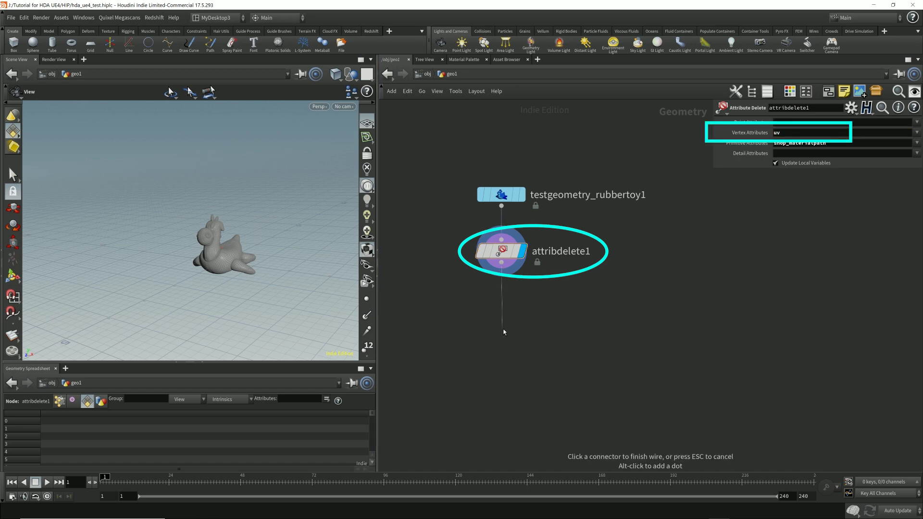
pyautogui.press('Tab')
pyautogui.write('null')
pyautogui.press('Return')
pyautogui.press('Return')
pyautogui.moveTo(503, 332); pyautogui.dragTo(500, 335)
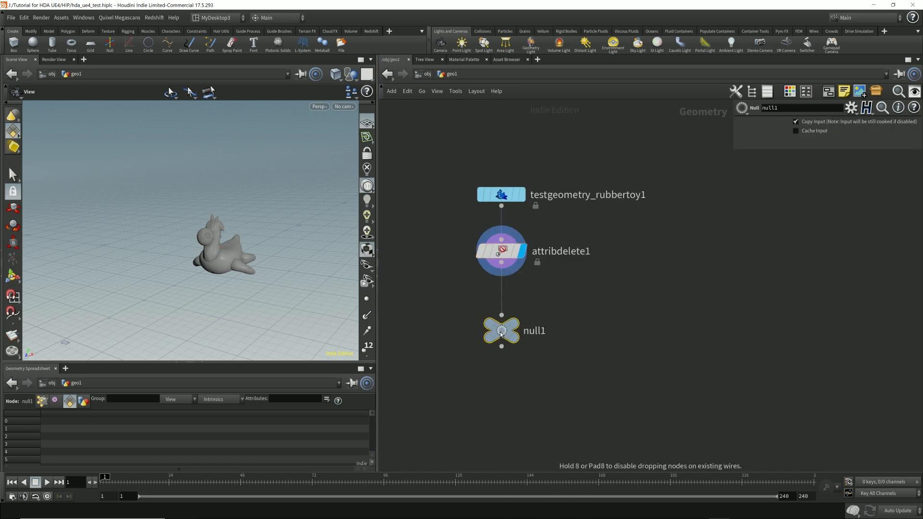
pyautogui.doubleClick(534, 330)
pyautogui.write('OUT')
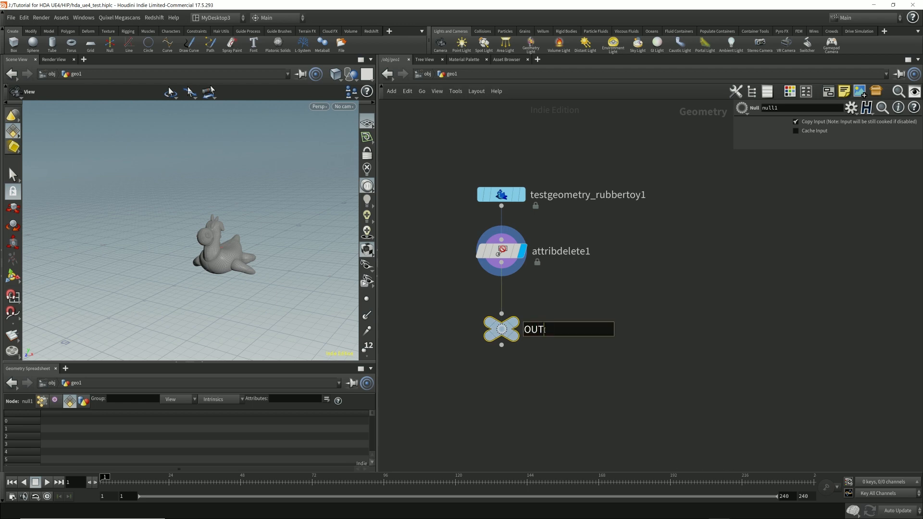
pyautogui.press('Return')
# Return to the object level and rename the geometry node test_HDA, keeping it selected.
pyautogui.press('u')
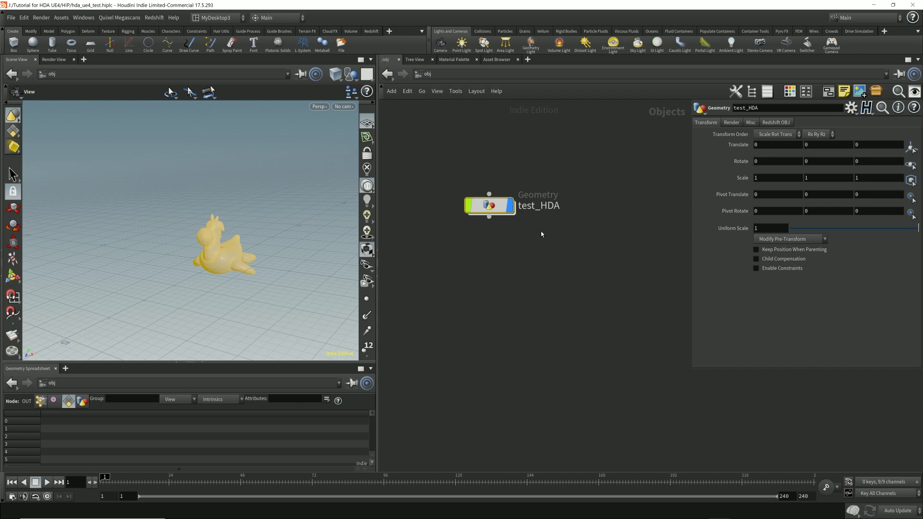
pyautogui.moveTo(500, 208)
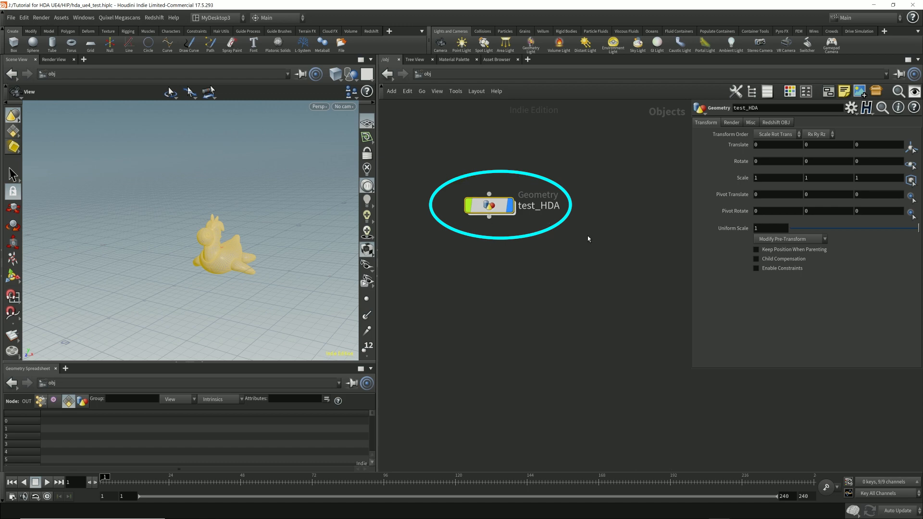
pyautogui.moveTo(435, 152); pyautogui.dragTo(671, 261)
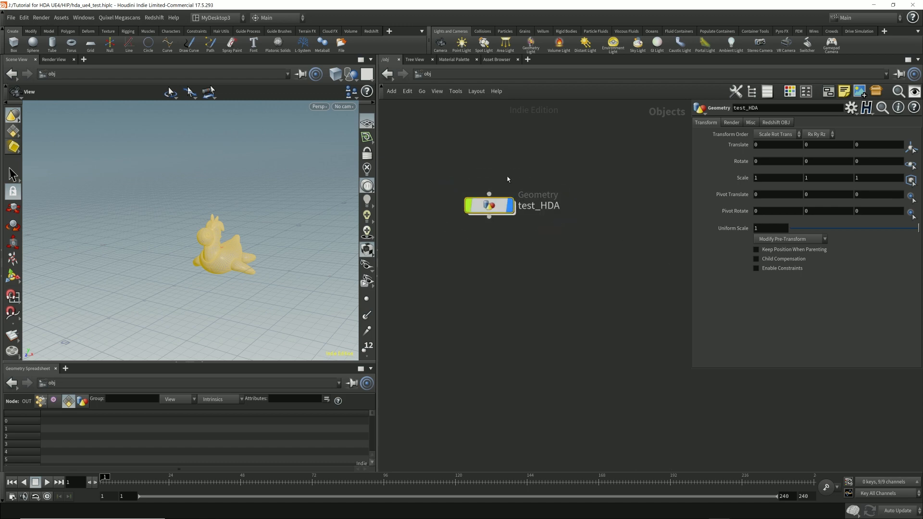
pyautogui.moveTo(414, 140); pyautogui.dragTo(603, 247)
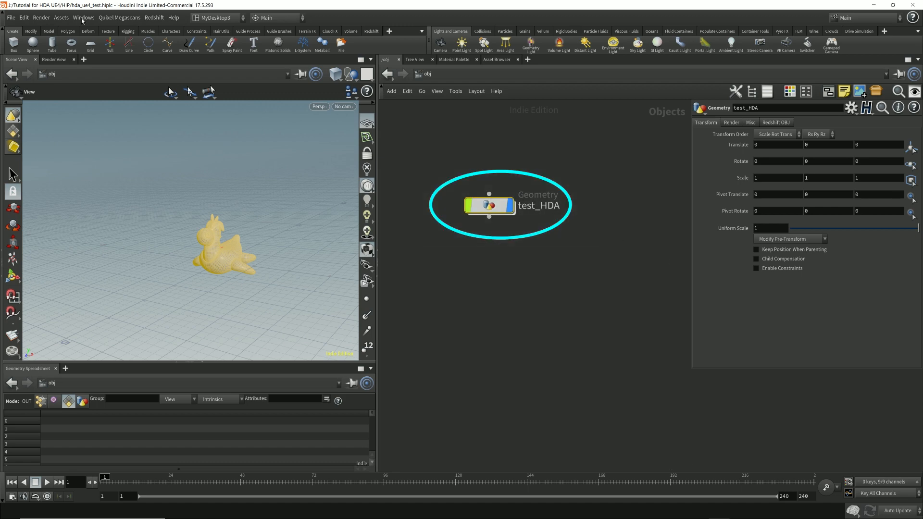
# Start a new digital asset from the selected test_HDA node without creating a subnet first.
pyautogui.click(62, 18)
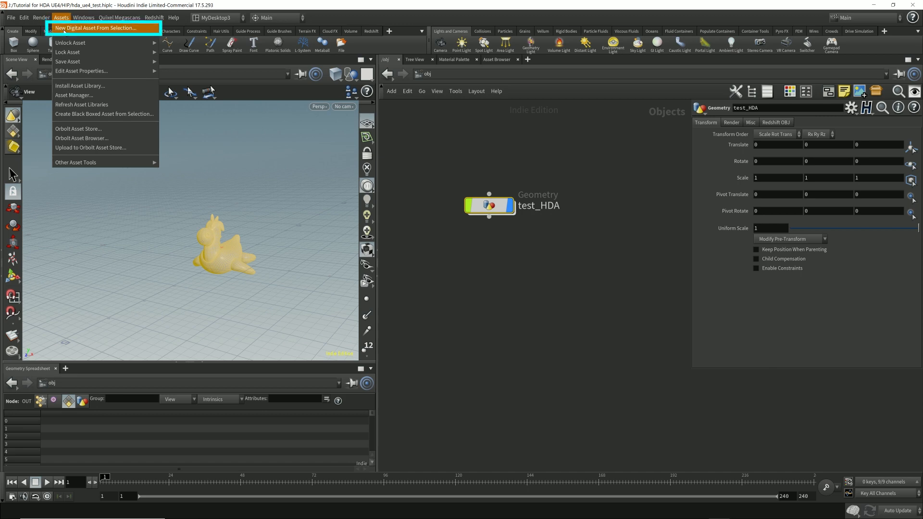
pyautogui.click(64, 30)
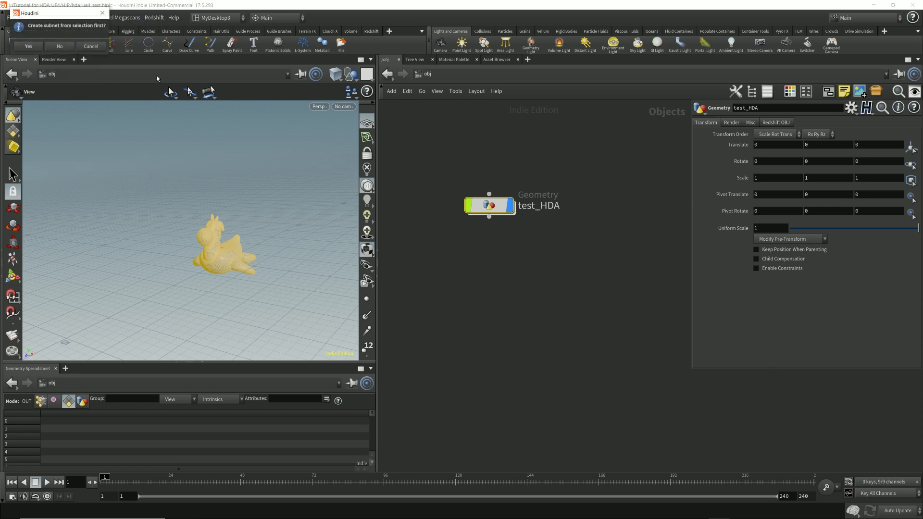
pyautogui.moveTo(415, 145); pyautogui.dragTo(416, 145)
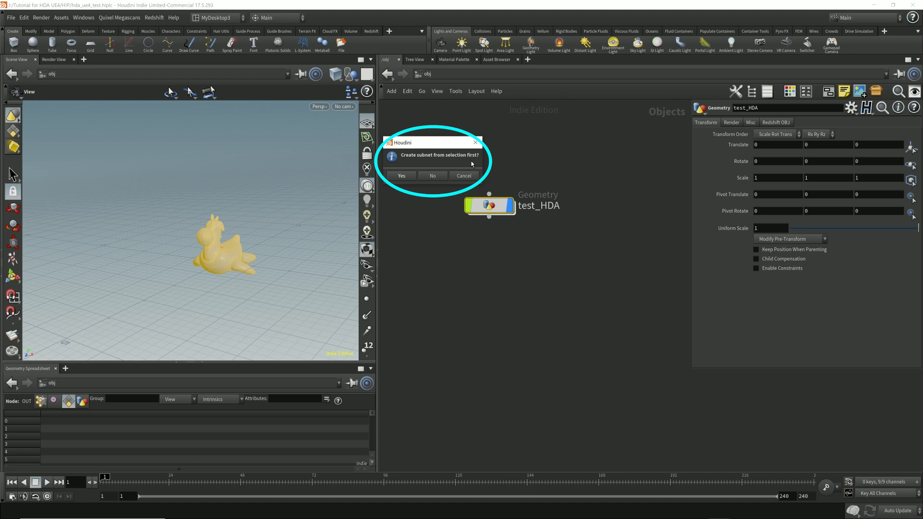
pyautogui.click(432, 175)
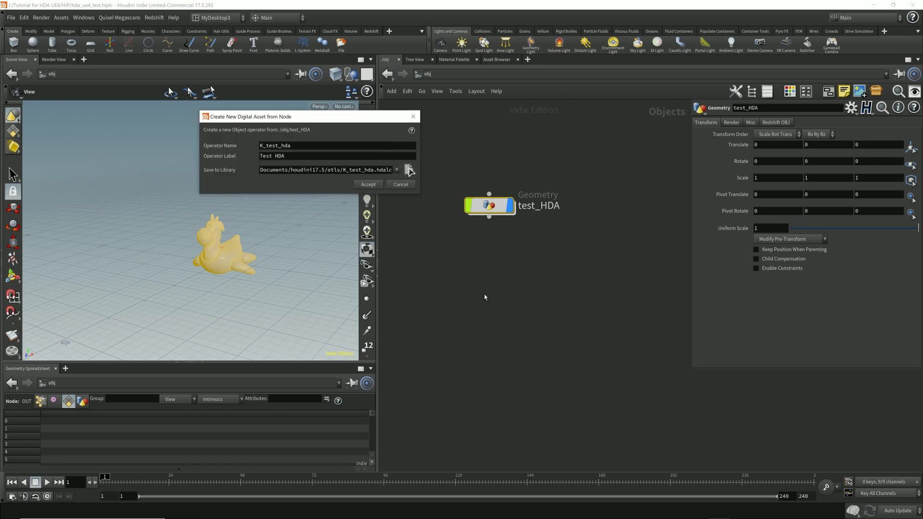
# Name the new asset's operator Test_HDA and save its library as test_HDA.otl in J:/Tutorial for HDA UE4/HDA.
pyautogui.moveTo(313, 145); pyautogui.dragTo(140, 138)
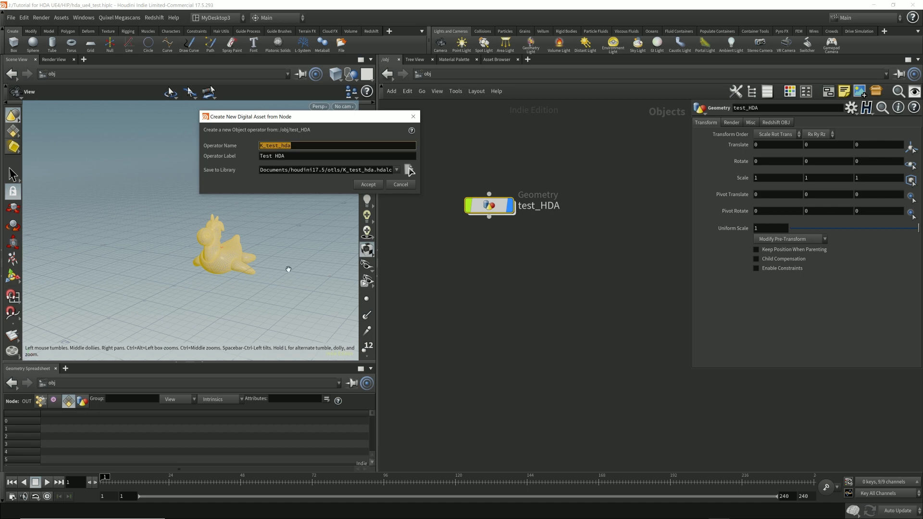
pyautogui.write('Test_HDA')
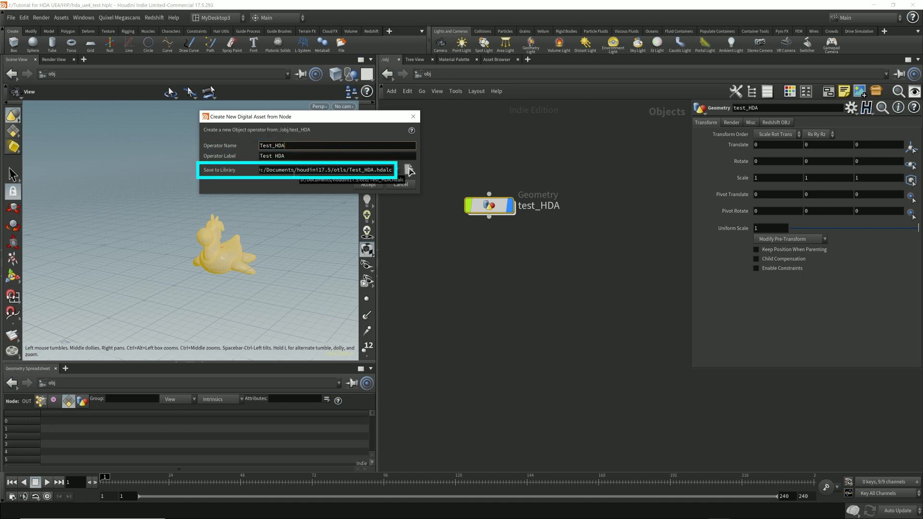
pyautogui.click(409, 170)
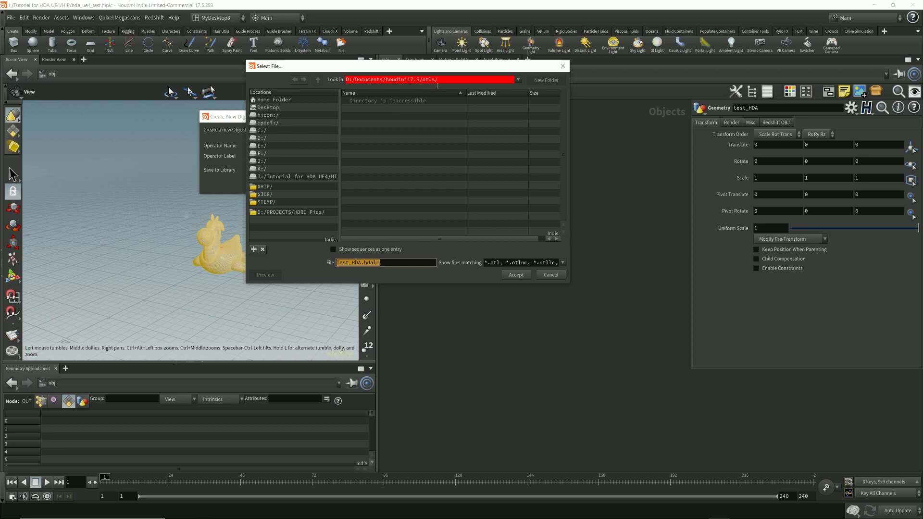
pyautogui.click(262, 161)
pyautogui.doubleClick(371, 147)
pyautogui.doubleClick(355, 100)
pyautogui.click(386, 263)
pyautogui.write('test_HDA.otl')
pyautogui.click(516, 275)
pyautogui.click(368, 184)
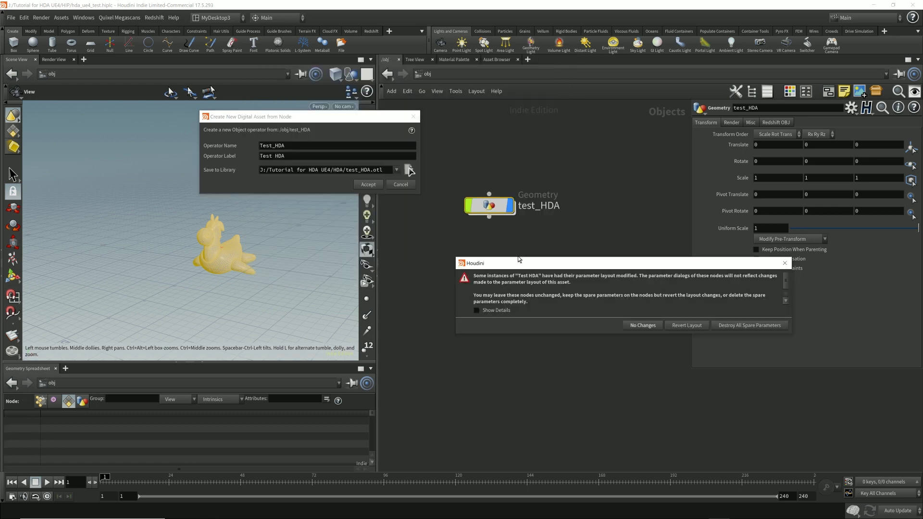
# Close the Test_HDA operator type properties and minimize the browser window covering the network view.
pyautogui.moveTo(519, 259); pyautogui.dragTo(399, 245)
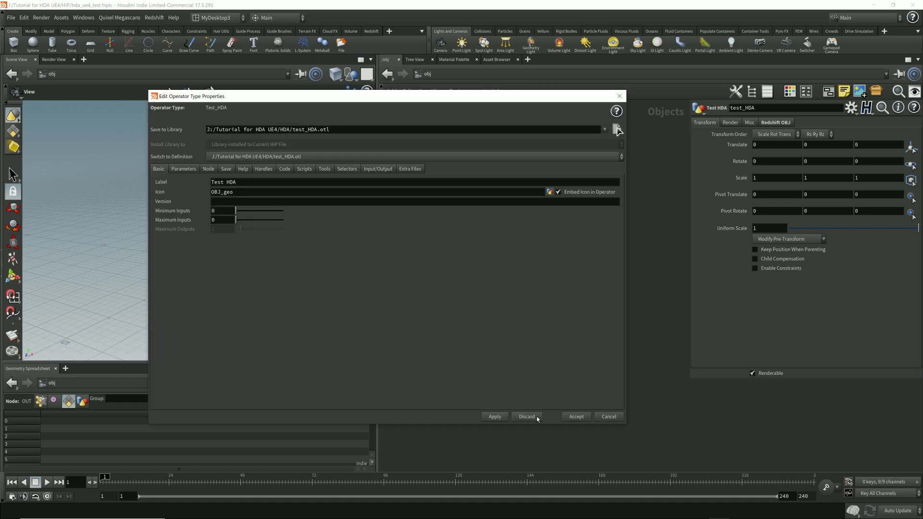
pyautogui.click(596, 417)
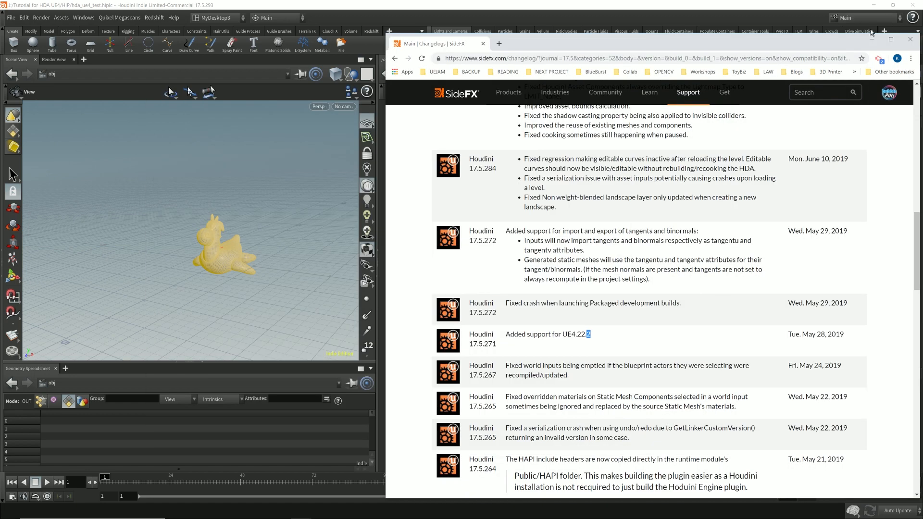
pyautogui.click(871, 37)
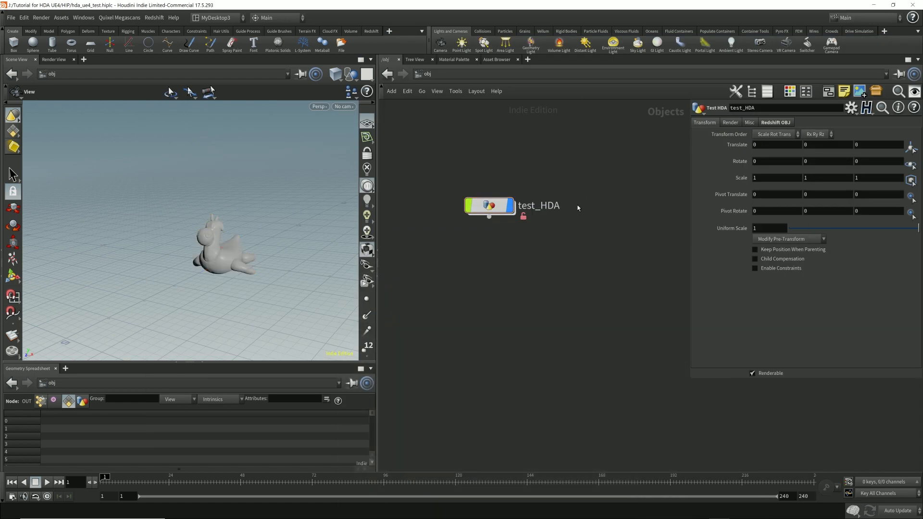
# Switch to File Explorer and locate test_HDA.otl in the HDA folder of Tutorial for HDA UE4.
pyautogui.moveTo(218, 511)
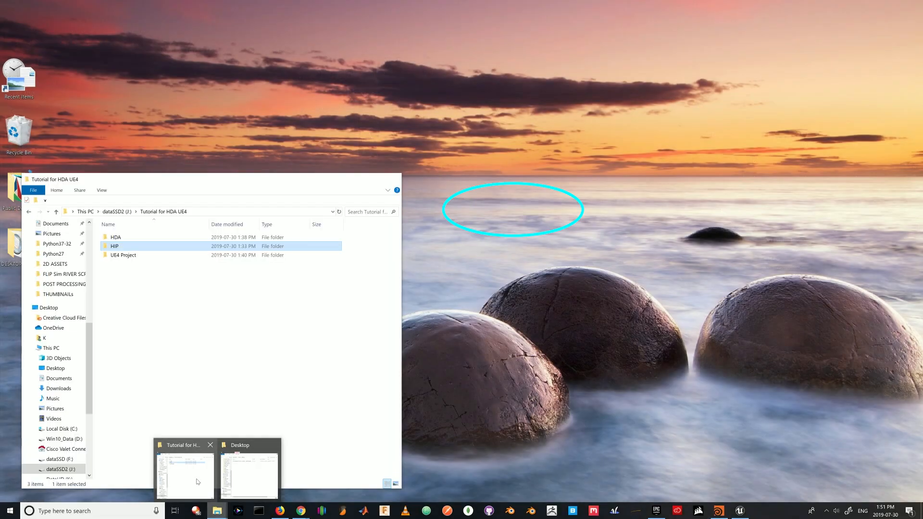
pyautogui.click(195, 478)
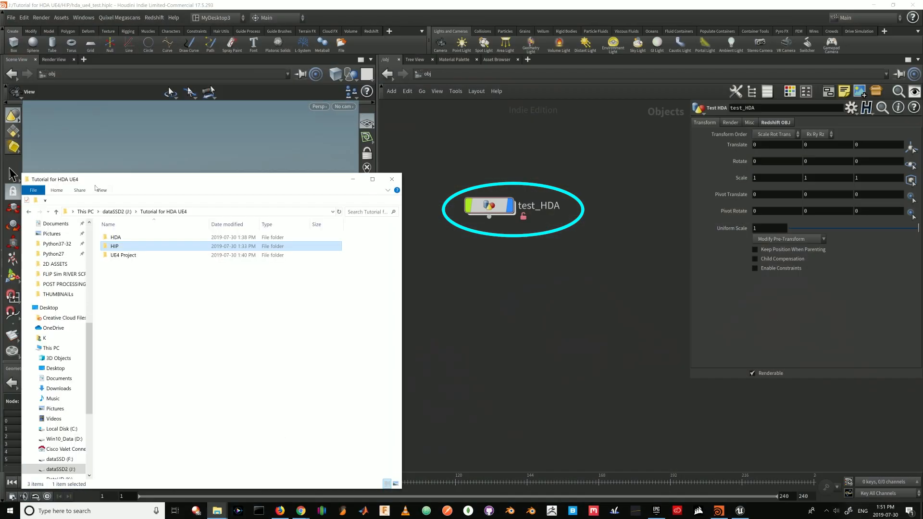
pyautogui.click(123, 247)
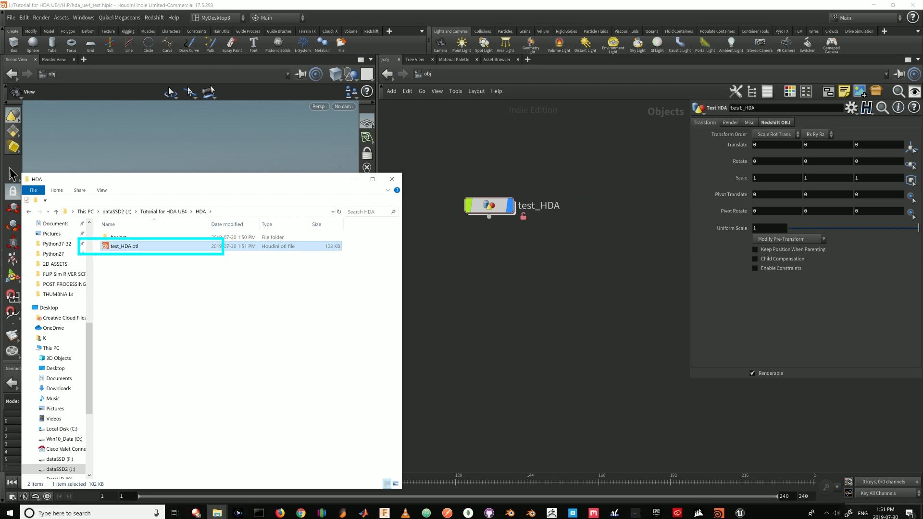
# Switch to Unreal Editor and create a folder named HDA under Content.
pyautogui.click(742, 515)
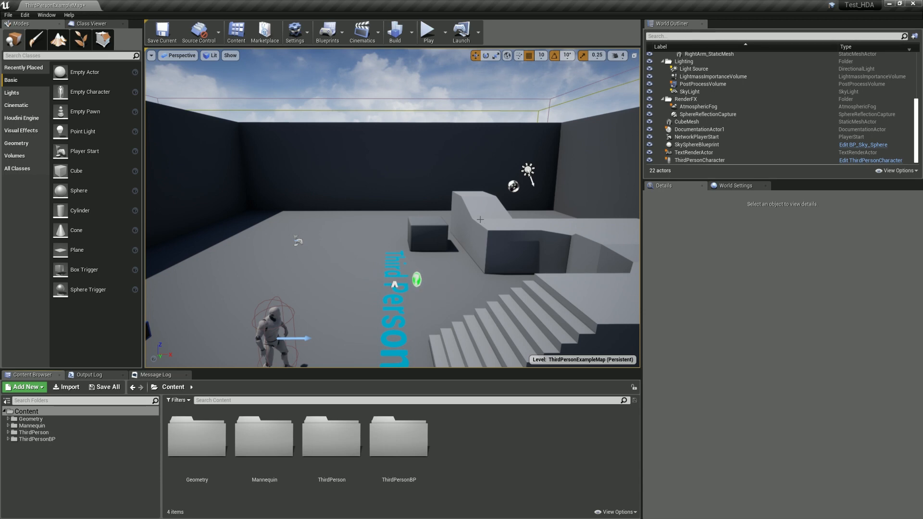
pyautogui.rightClick(38, 413)
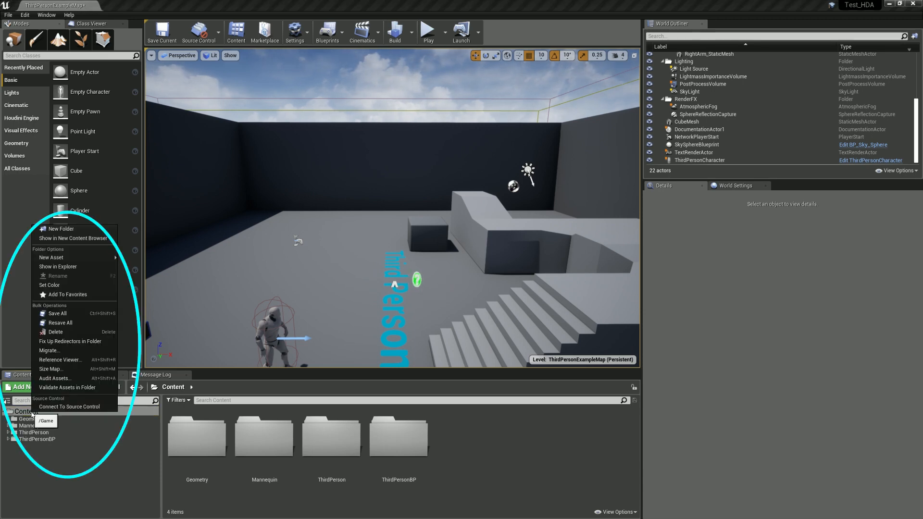
pyautogui.click(62, 230)
pyautogui.write('HDA')
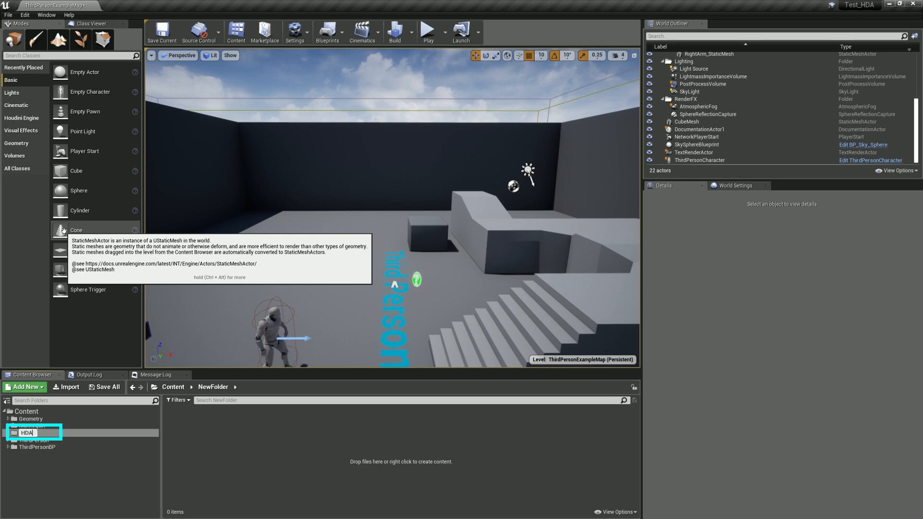
pyautogui.press('Return')
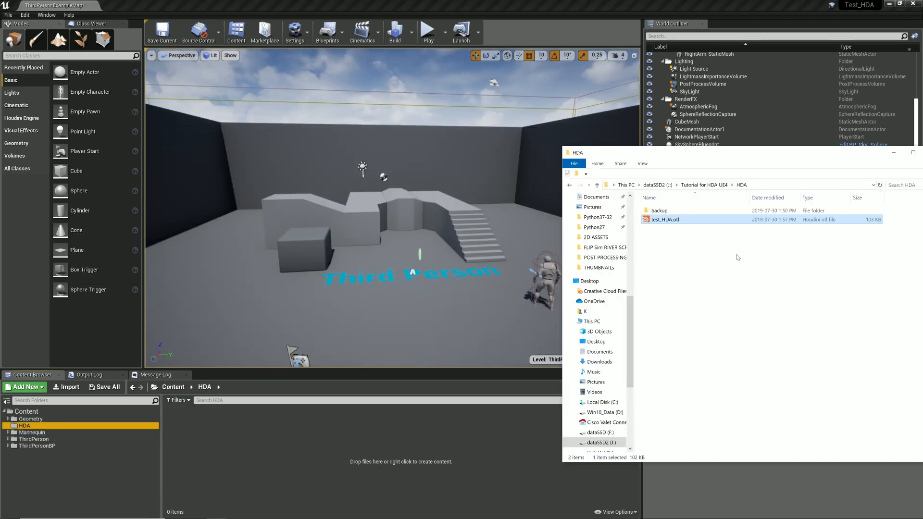
# Import test_HDA.otl from the File Explorer folder into the project's HDA content folder.
pyautogui.moveTo(663, 220); pyautogui.dragTo(672, 270)
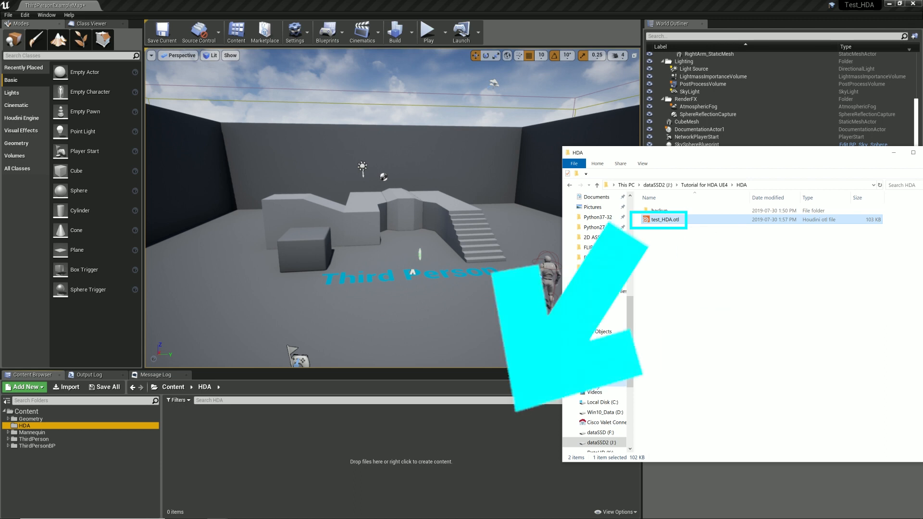
pyautogui.moveTo(595, 381); pyautogui.dragTo(371, 455)
pyautogui.moveTo(317, 446); pyautogui.dragTo(276, 437)
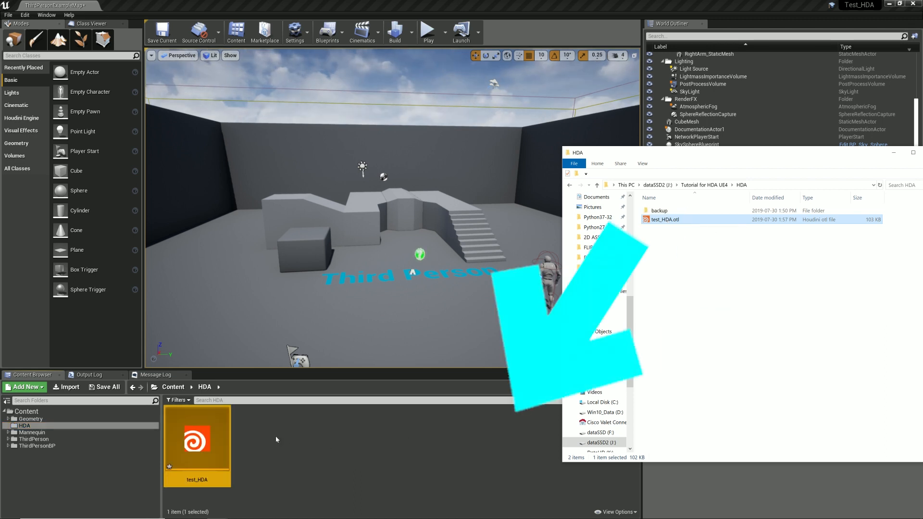
pyautogui.click(279, 437)
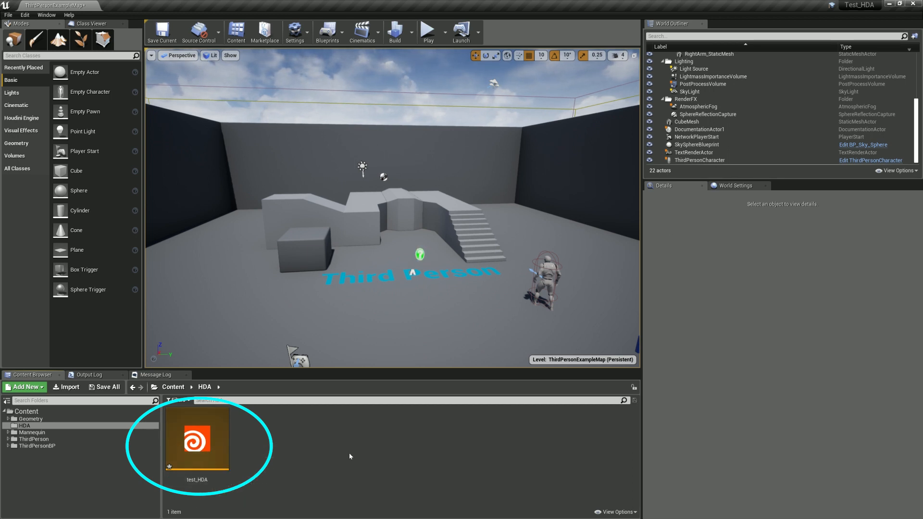
# Place the test_HDA asset on the level floor near the Third Person text and inspect it from another angle.
pyautogui.click(213, 438)
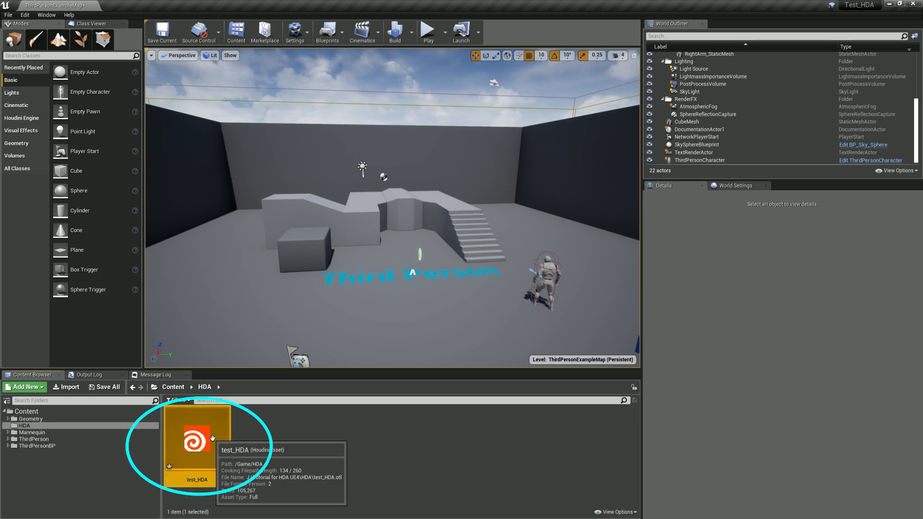
pyautogui.moveTo(213, 438); pyautogui.dragTo(381, 303)
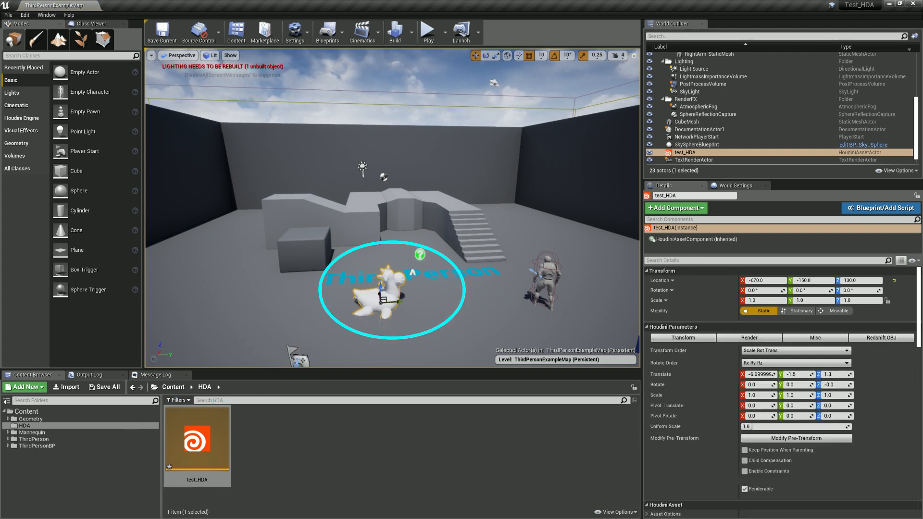
pyautogui.moveTo(451, 265); pyautogui.dragTo(284, 266, button='right')
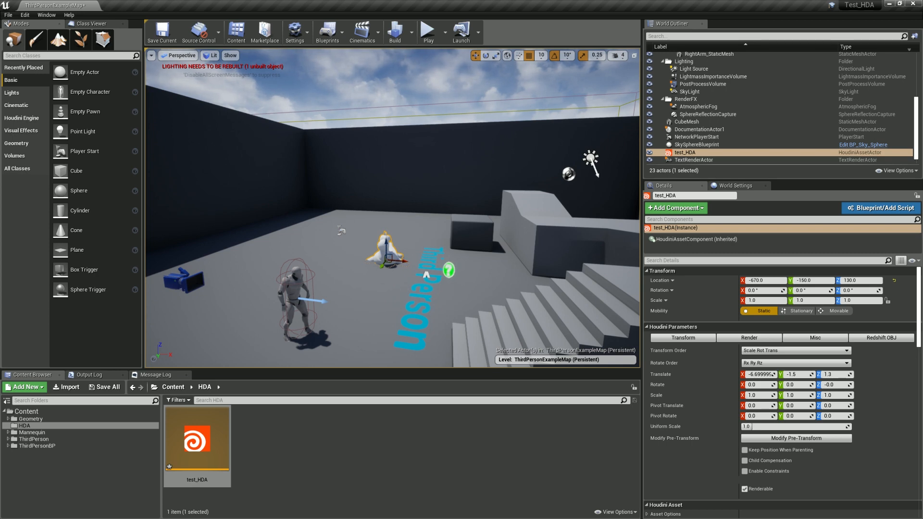
# Switch to Houdini, enter the test_HDA node and add a Tube node beside the Attribute Delete node.
pyautogui.hotkey('alt', 'Tab')
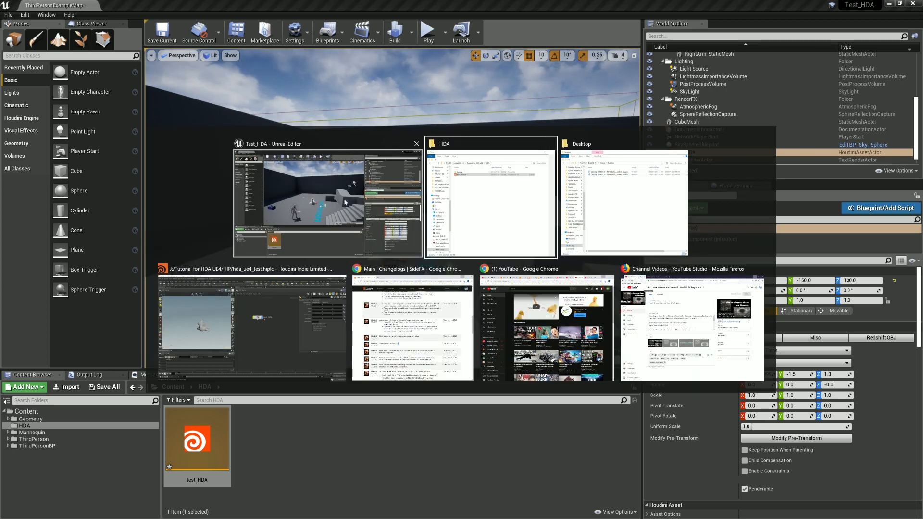
pyautogui.click(246, 304)
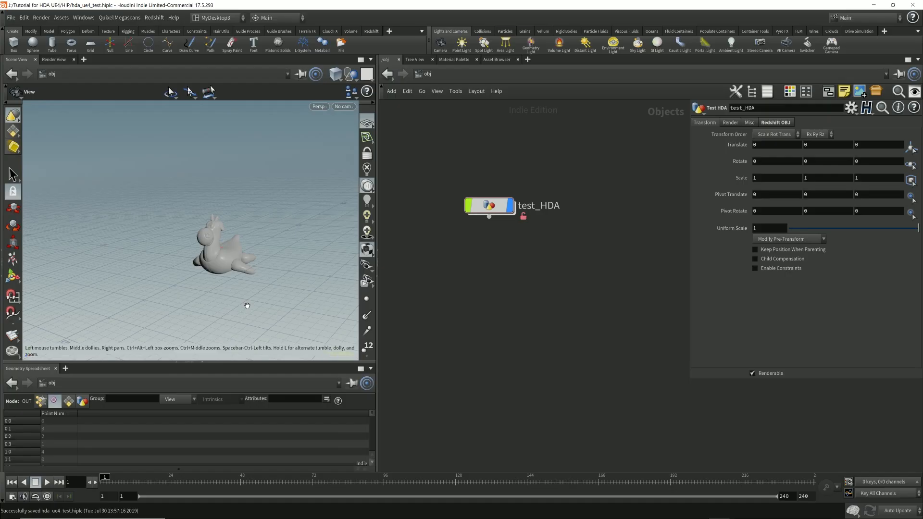
pyautogui.doubleClick(494, 206)
pyautogui.press('Tab')
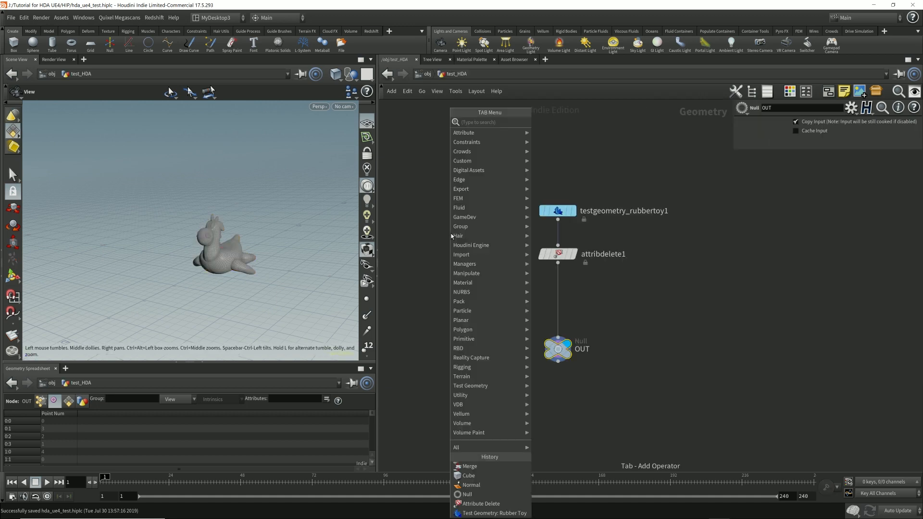
pyautogui.write('cube')
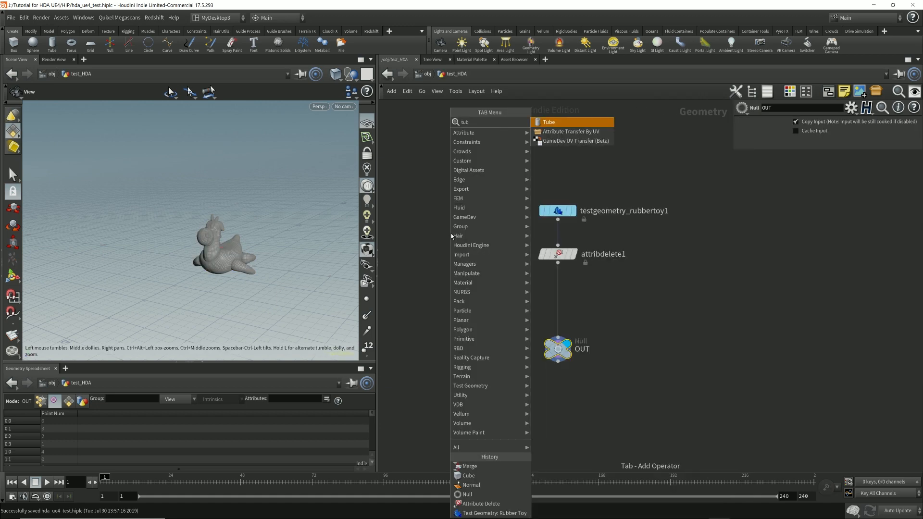
pyautogui.press('Return')
pyautogui.click(471, 257)
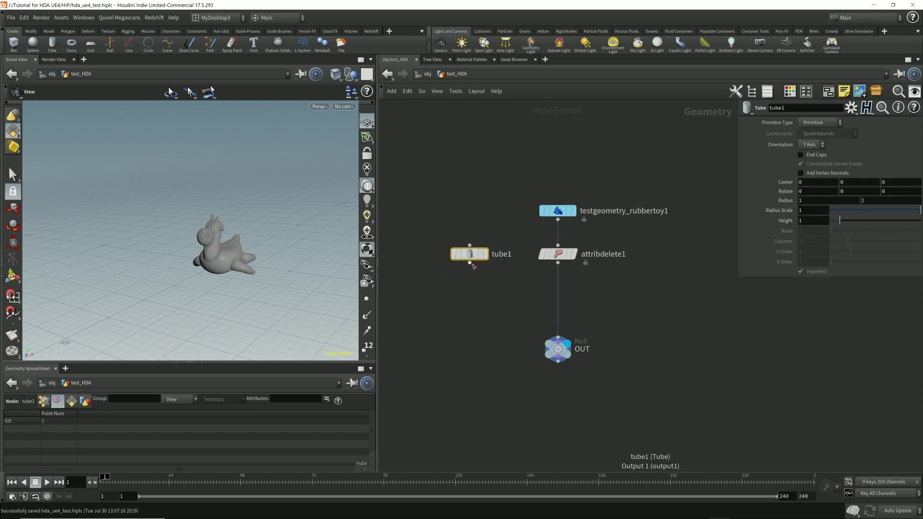
# Display the tube, set its primitive type to Polygon and enable End Caps.
pyautogui.moveTo(483, 256)
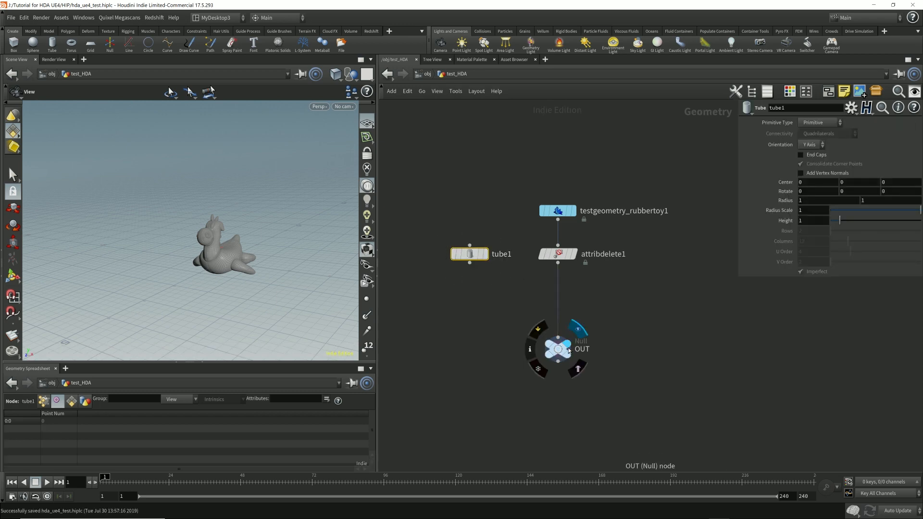
pyautogui.click(486, 254)
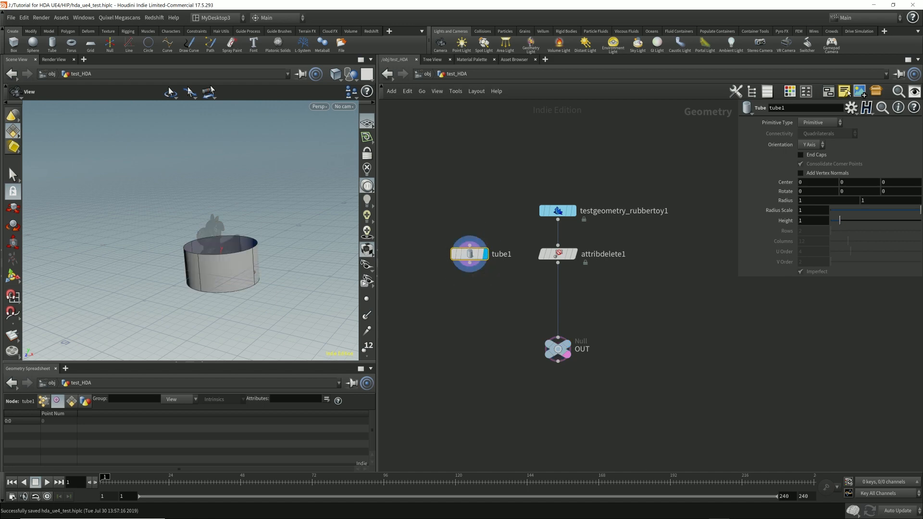
pyautogui.click(820, 123)
pyautogui.click(814, 142)
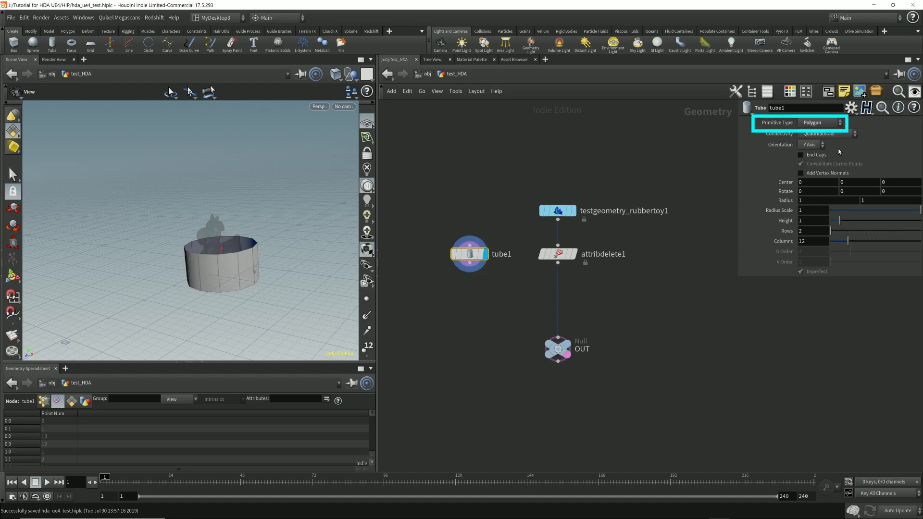
pyautogui.click(801, 155)
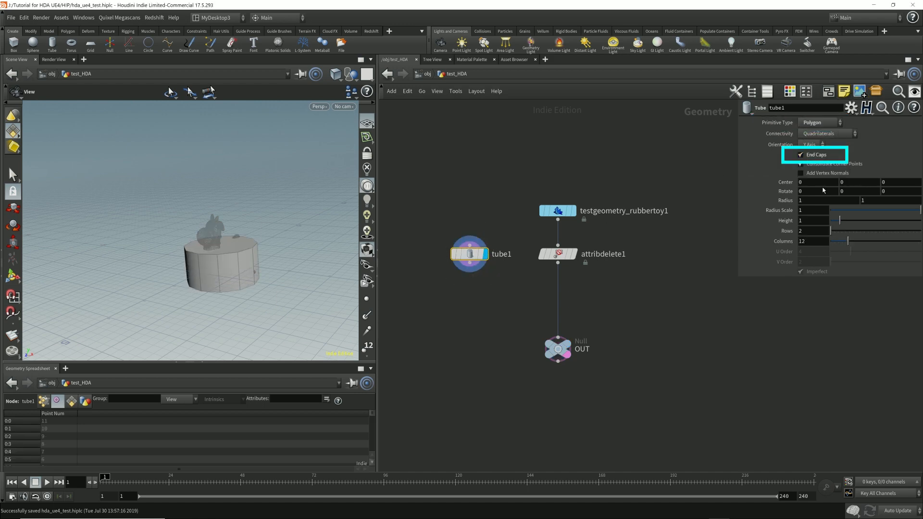
# Add a Transform node wired below the tube and turn on its display.
pyautogui.moveTo(470, 263); pyautogui.dragTo(471, 313)
pyautogui.press('Tab')
pyautogui.write('trans')
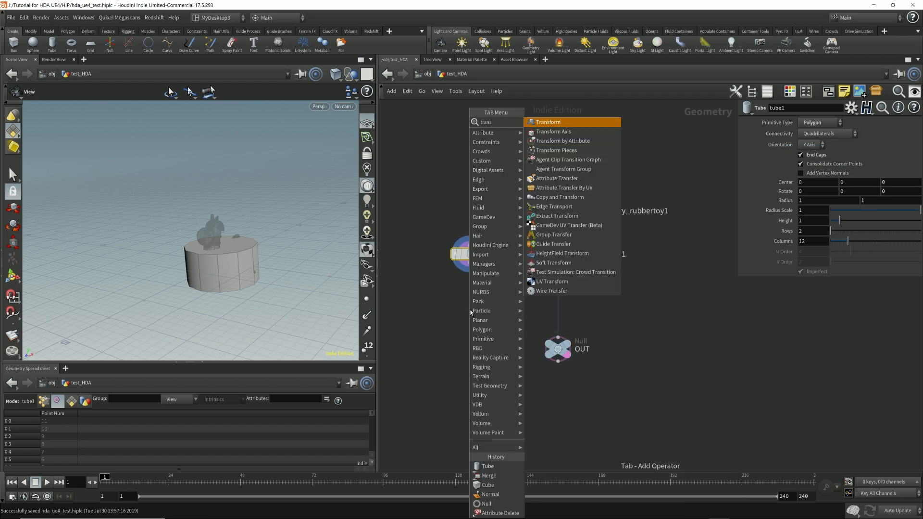
pyautogui.press('Return')
pyautogui.press('Return')
pyautogui.click(484, 309)
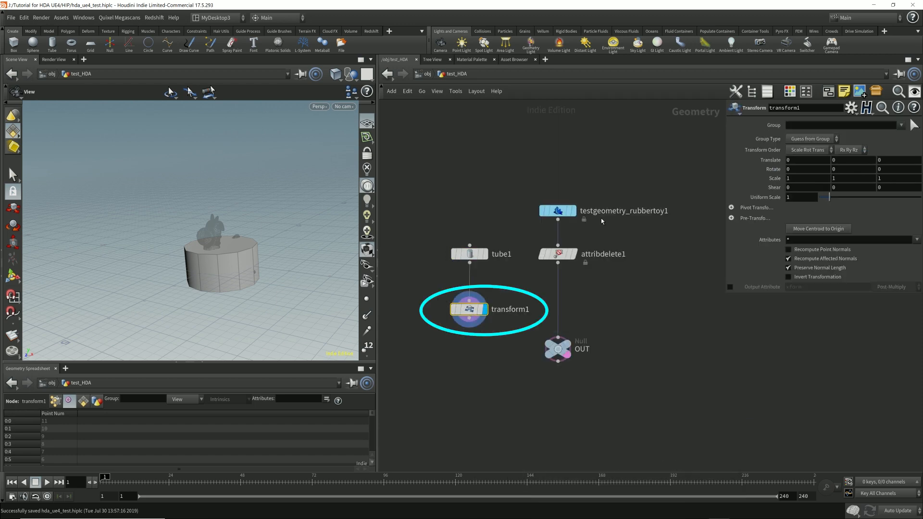
# Set the Transform node's X translation to -3 to move the tube beside the rubber toy.
pyautogui.click(804, 159)
pyautogui.scroll(5, 804, 159)
pyautogui.scroll(-20, 804, 159)
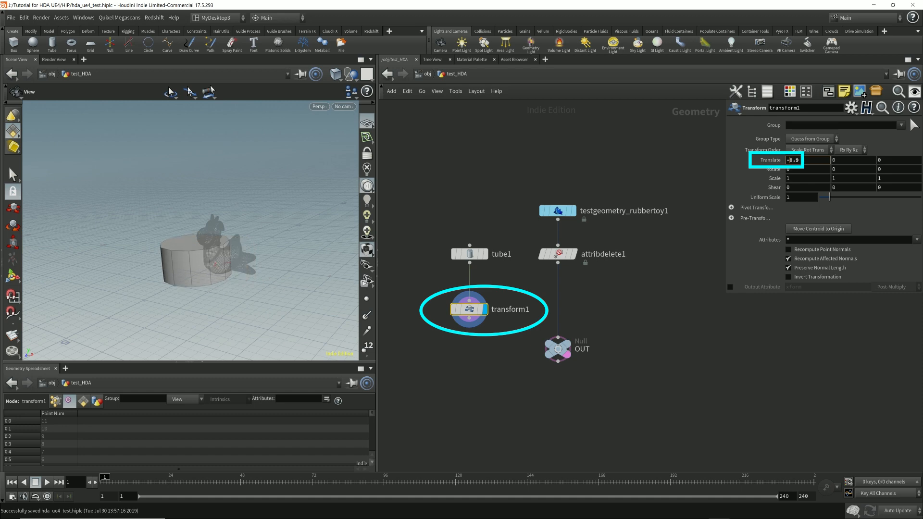
pyautogui.scroll(-7, 793, 160)
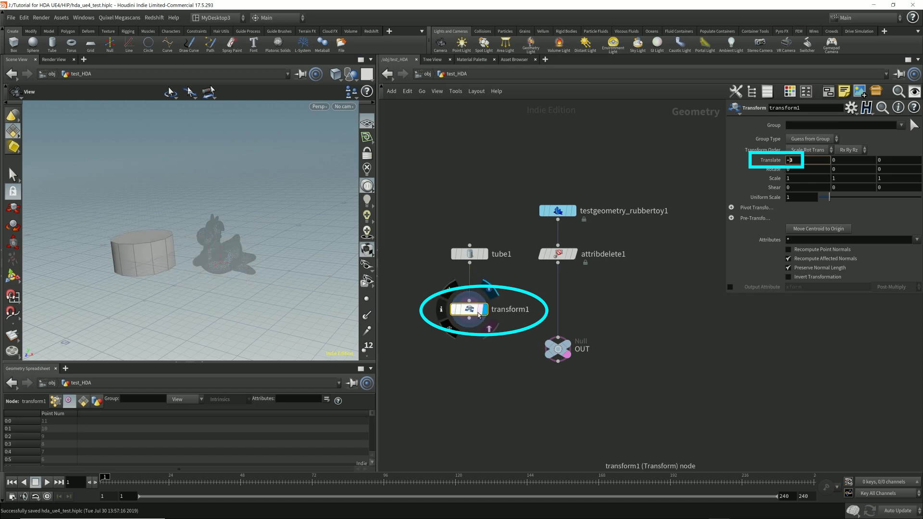
# Rearrange the Transform and OUT nodes to make room and place a Merge node above OUT.
pyautogui.moveTo(469, 309); pyautogui.dragTo(469, 297)
pyautogui.moveTo(558, 352)
pyautogui.mouseDown()
pyautogui.moveTo(534, 420)
pyautogui.moveTo(521, 422)
pyautogui.mouseUp()
pyautogui.click(475, 372)
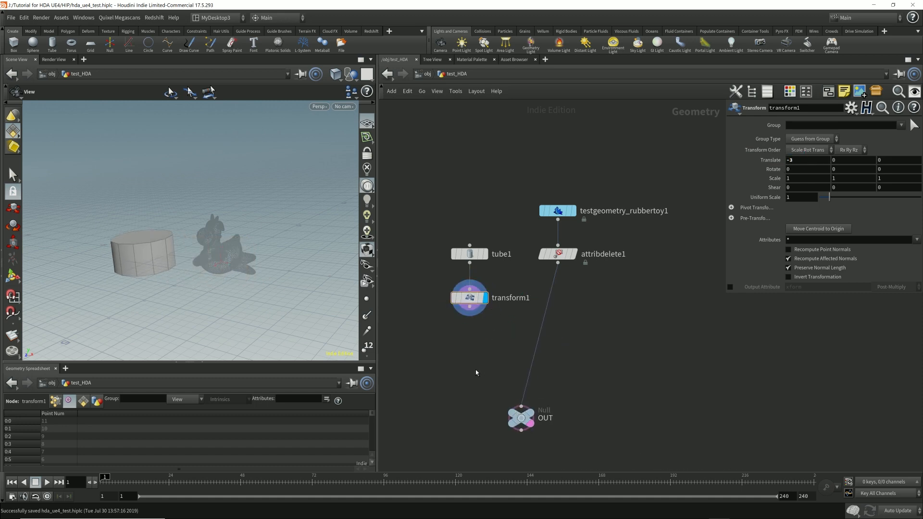
pyautogui.press('Tab')
pyautogui.write('merg')
pyautogui.press('Return')
pyautogui.click(504, 355)
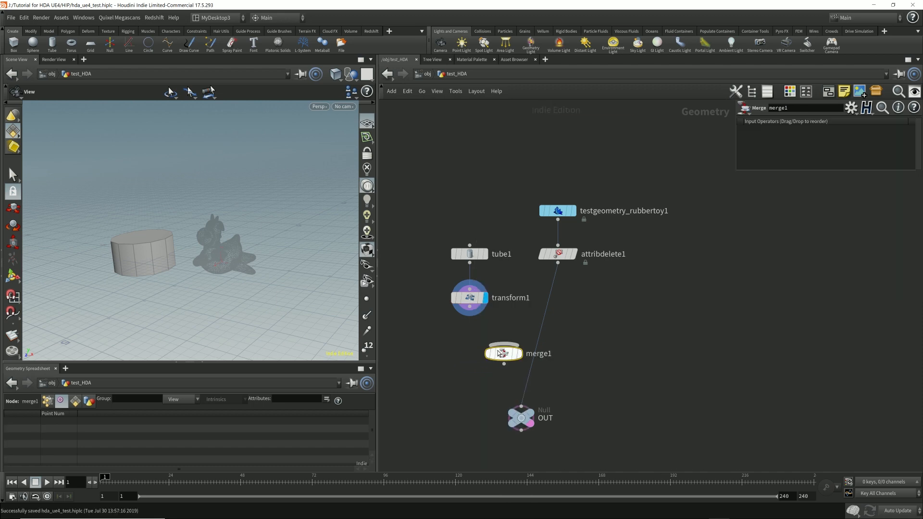
# Wire the Transform and attribdelete1 nodes into the Merge, connect the Merge to OUT, and display OUT.
pyautogui.moveTo(469, 306); pyautogui.dragTo(502, 345)
pyautogui.click(503, 409)
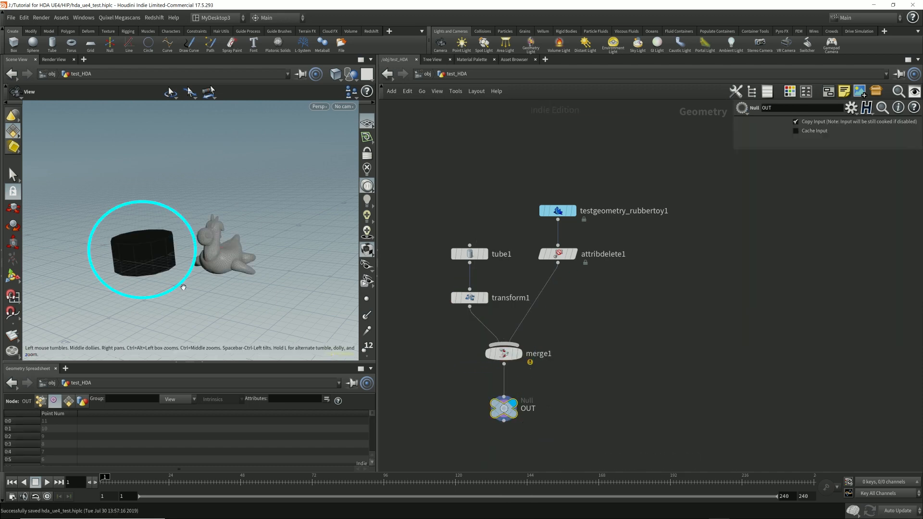
pyautogui.moveTo(134, 246); pyautogui.dragTo(158, 246)
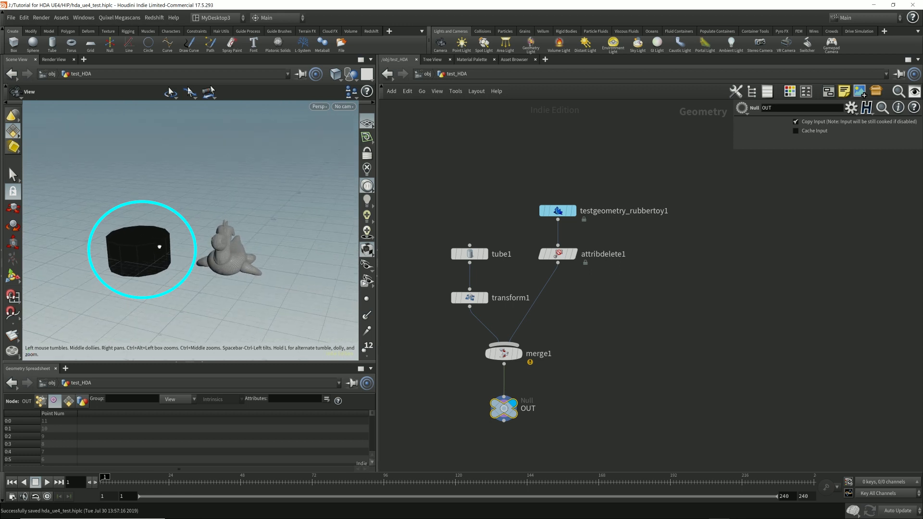
# Make room above OUT and insert a Normal node between the Merge and OUT.
pyautogui.moveTo(504, 411); pyautogui.dragTo(500, 432)
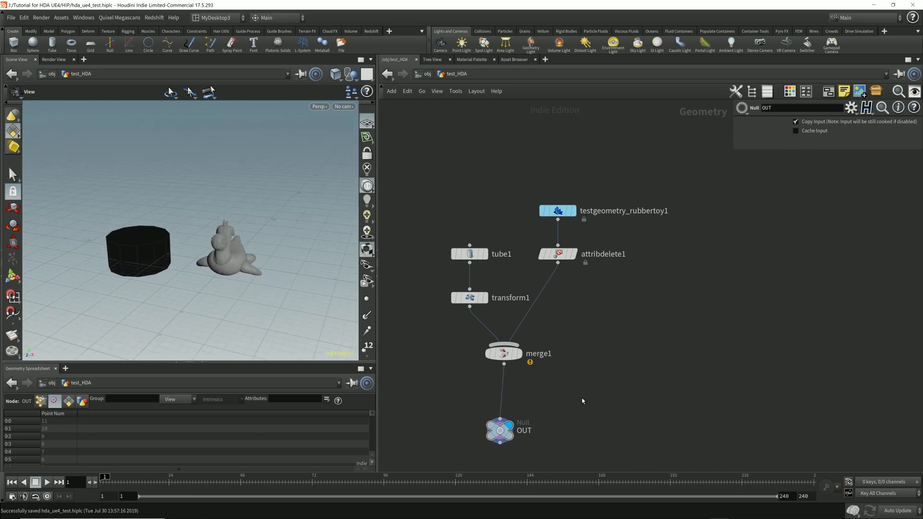
pyautogui.press('Tab')
pyautogui.press('Return')
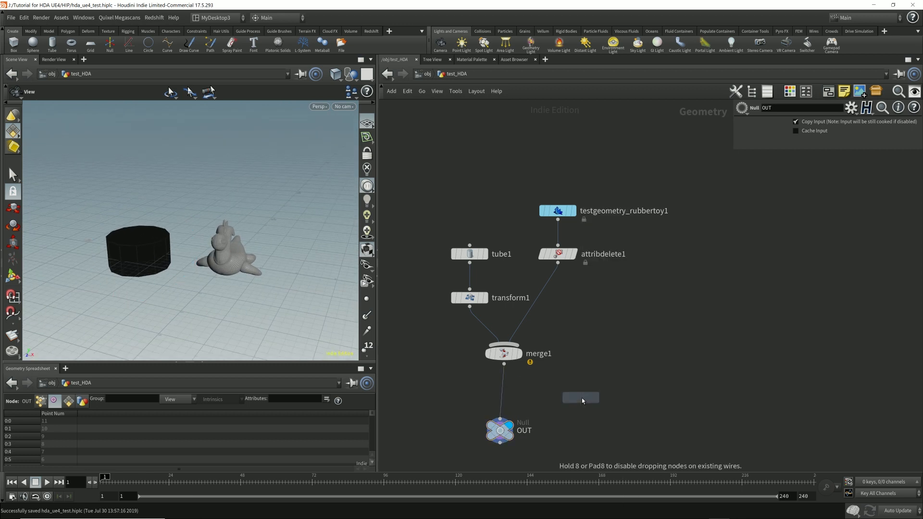
pyautogui.click(504, 393)
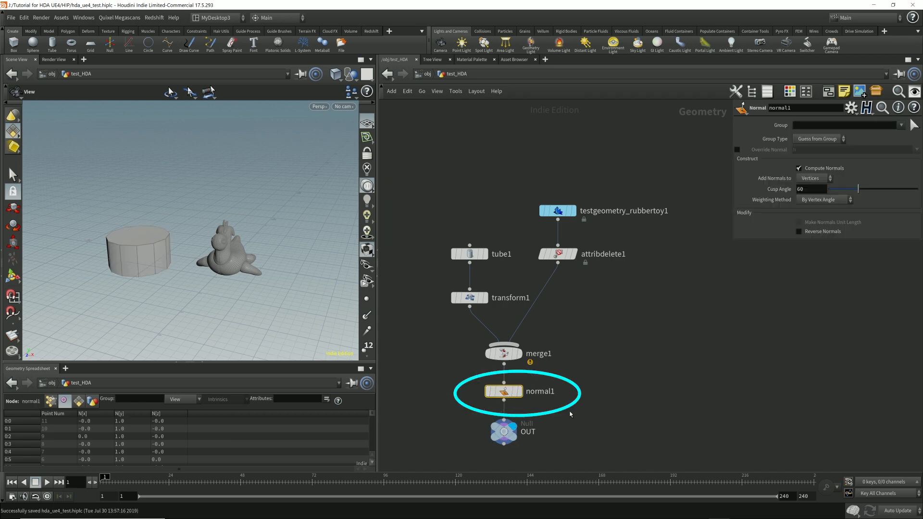
# Return to the object level and save the selected test_HDA node's changes to the Test HDA asset.
pyautogui.click(428, 75)
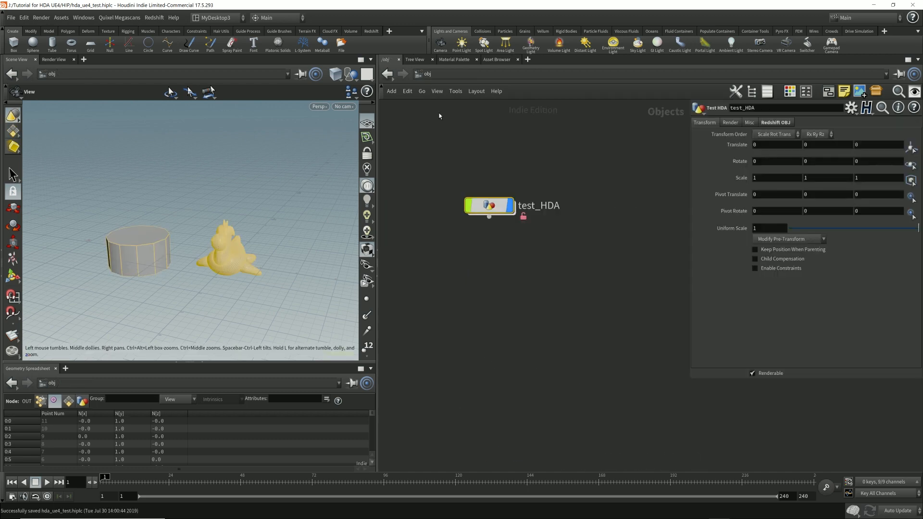
pyautogui.moveTo(442, 147); pyautogui.dragTo(648, 299)
pyautogui.moveTo(439, 154); pyautogui.dragTo(624, 238)
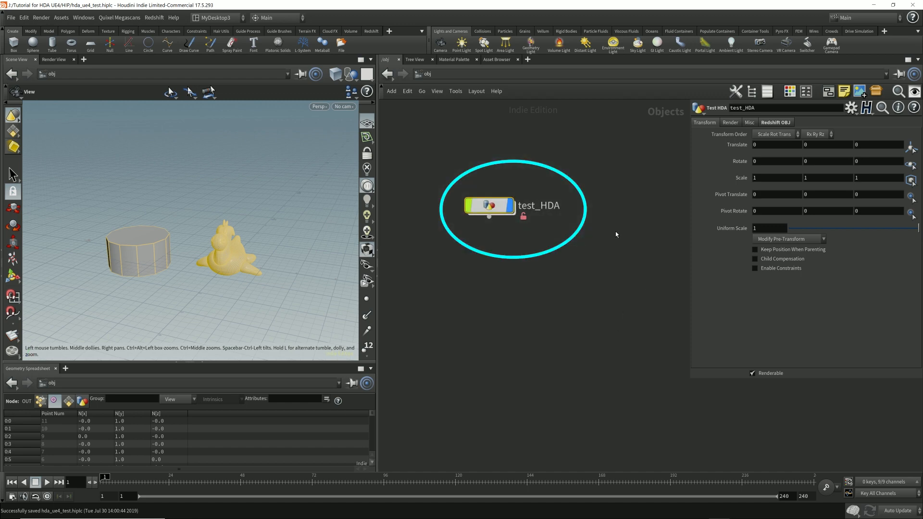
pyautogui.click(61, 18)
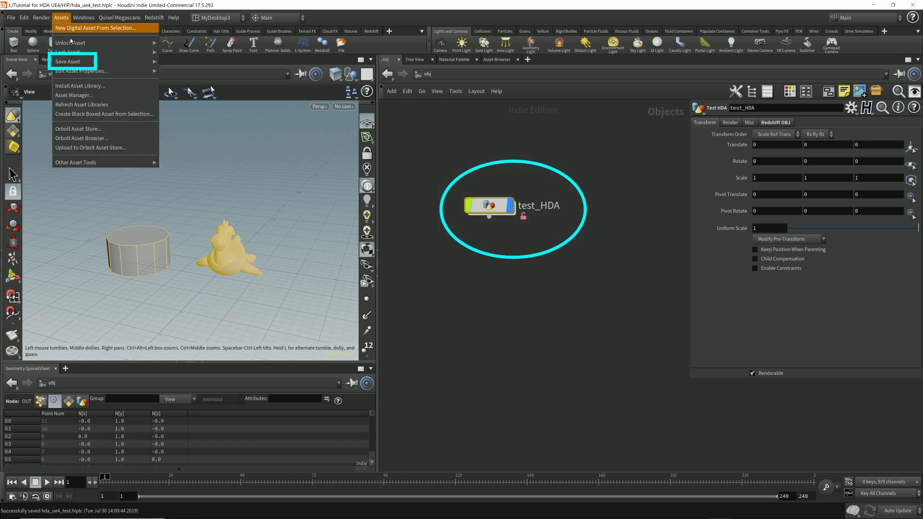
pyautogui.moveTo(74, 63)
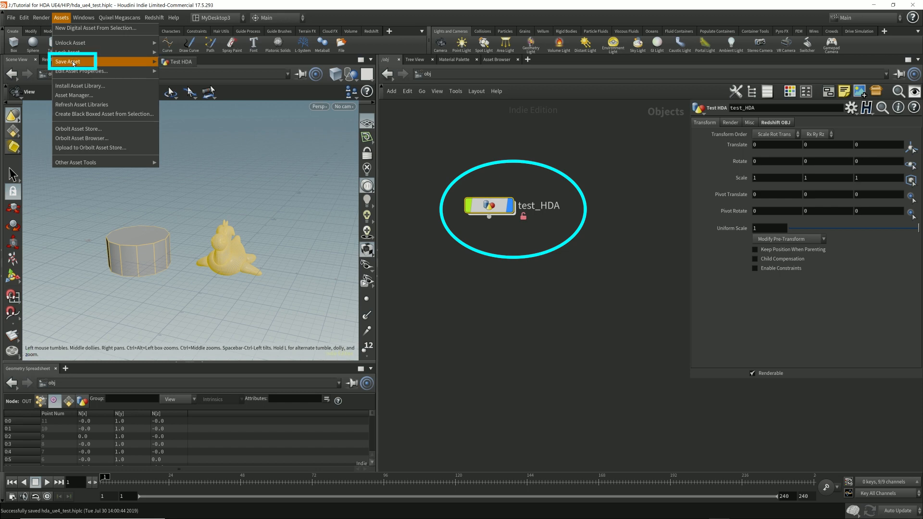
pyautogui.click(171, 63)
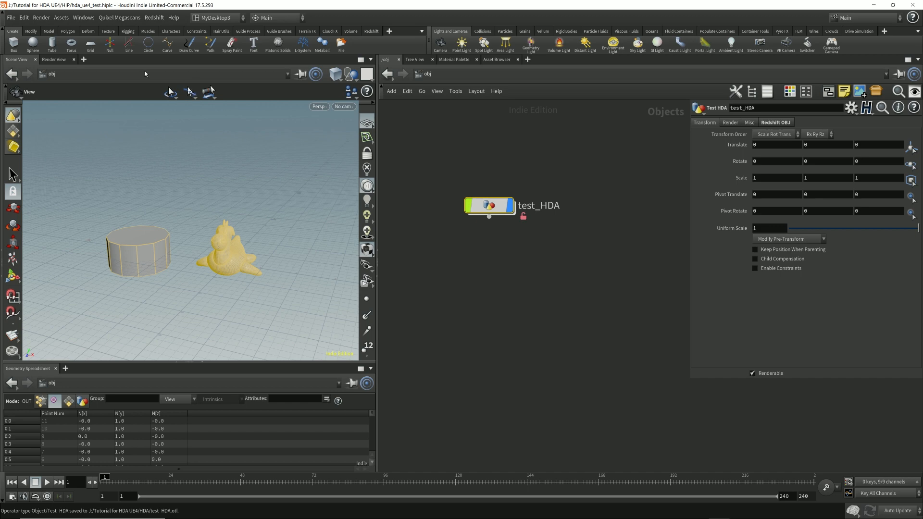
# Save the Houdini scene file.
pyautogui.click(10, 17)
pyautogui.moveTo(12, 19)
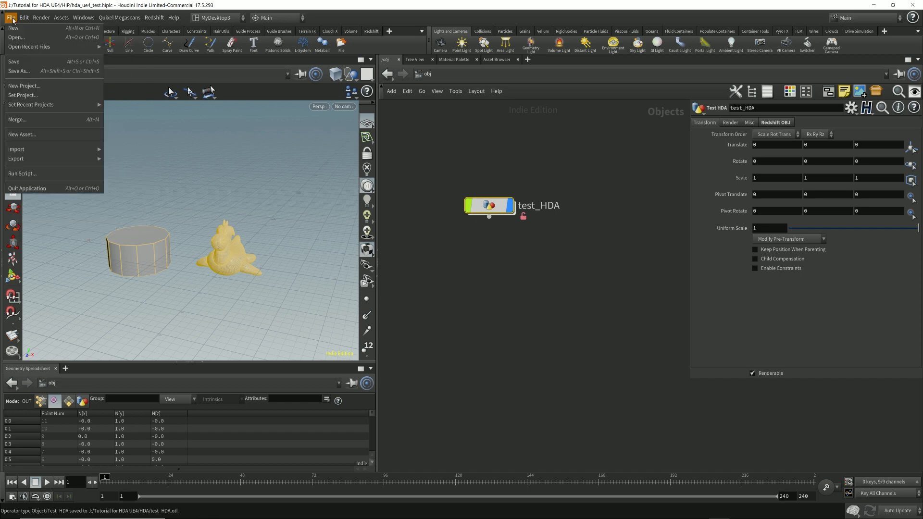
pyautogui.click(18, 62)
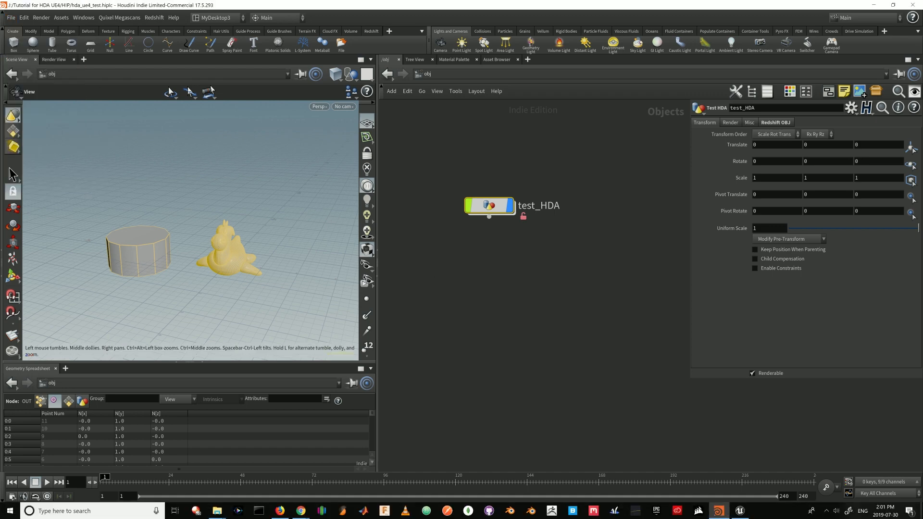
# Open the HDA folder in File Explorer and check the modification time of test_HDA.otl.
pyautogui.moveTo(216, 510)
pyautogui.click(196, 479)
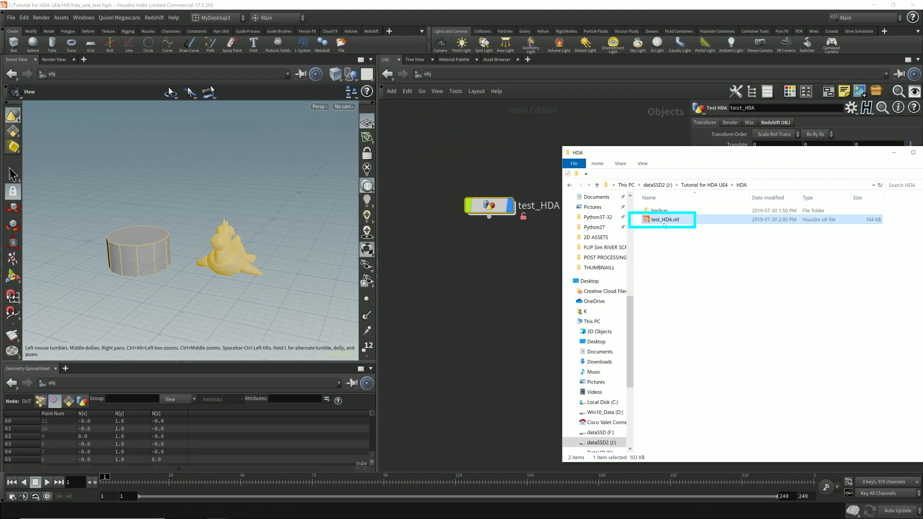
pyautogui.moveTo(702, 250); pyautogui.dragTo(657, 217)
# Switch to Unreal Engine and rebuild the Houdini asset of the test_HDA actor placed in the level.
pyautogui.moveTo(676, 513)
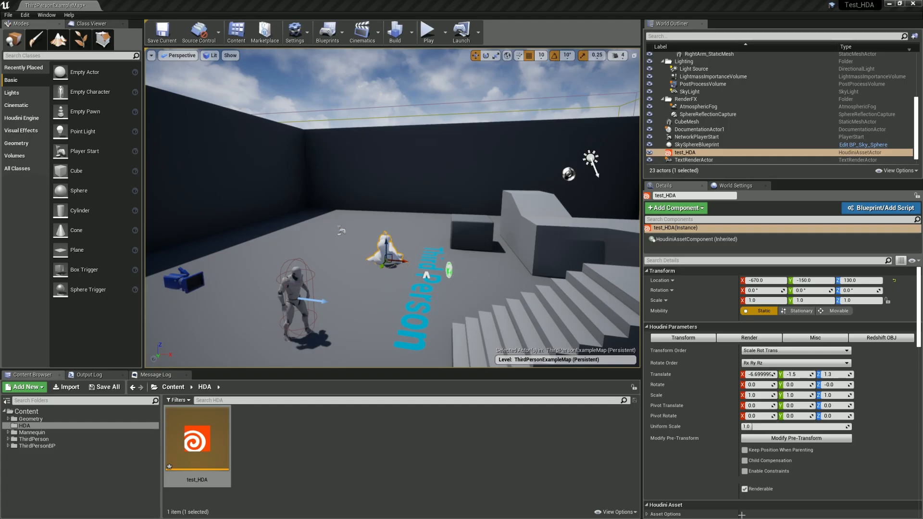
pyautogui.click(739, 510)
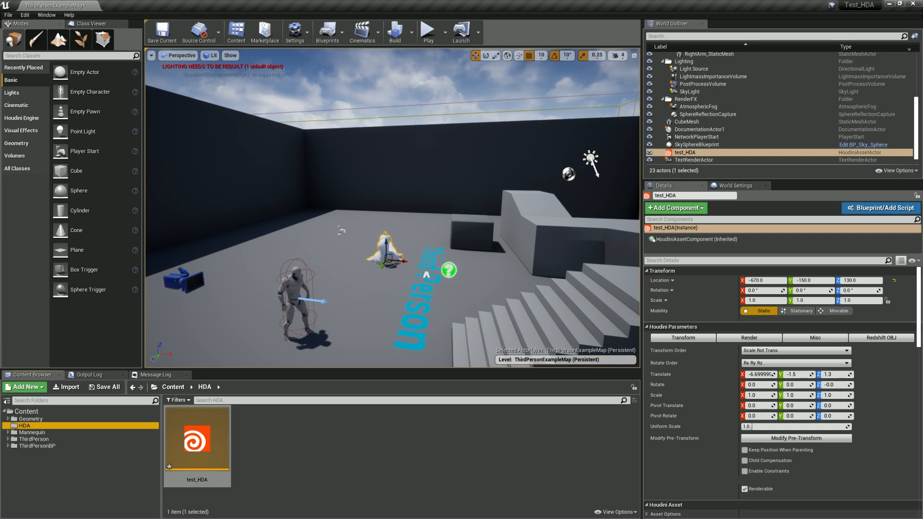
pyautogui.click(226, 449)
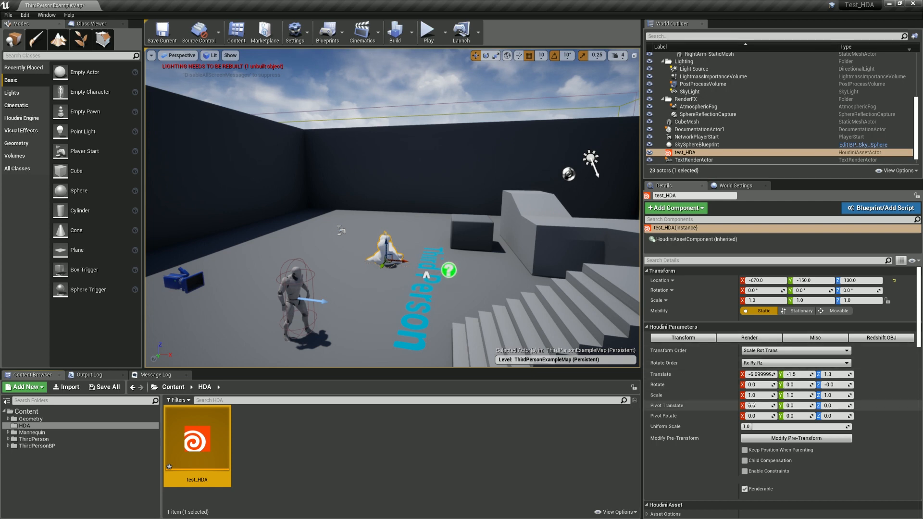
pyautogui.scroll(-5, 743, 402)
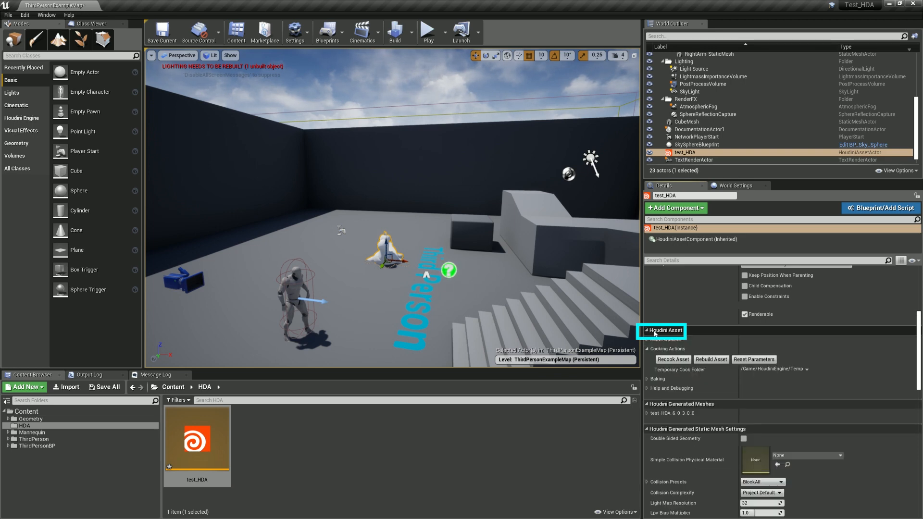
pyautogui.click(706, 361)
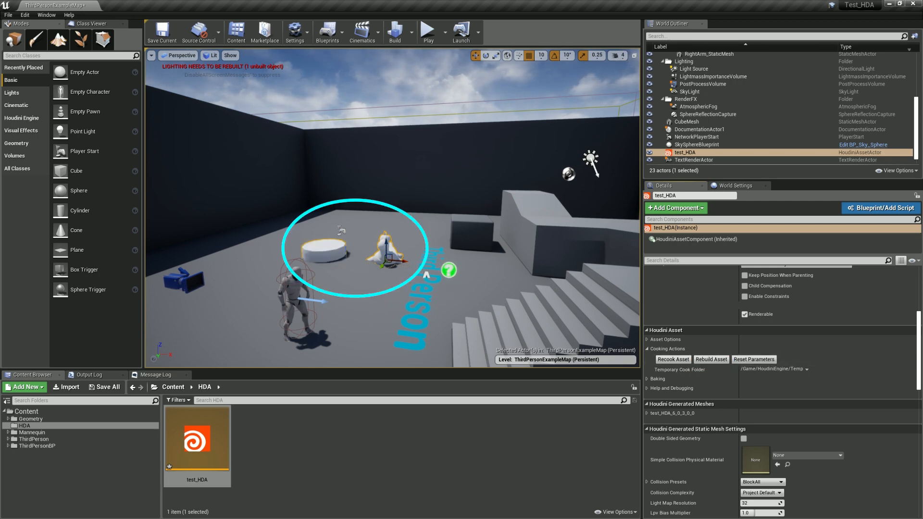
# Move the test_HDA actor across the floor towards the back of the room.
pyautogui.moveTo(392, 208)
pyautogui.mouseDown(button='right')
pyautogui.moveTo(351, 208)
pyautogui.moveTo(392, 207)
pyautogui.moveTo(363, 207)
pyautogui.moveTo(379, 209)
pyautogui.moveTo(365, 217)
pyautogui.mouseUp(button='right')
pyautogui.keyDown('alt'); pyautogui.moveTo(413, 262); pyautogui.dragTo(377, 260); pyautogui.keyUp('alt')
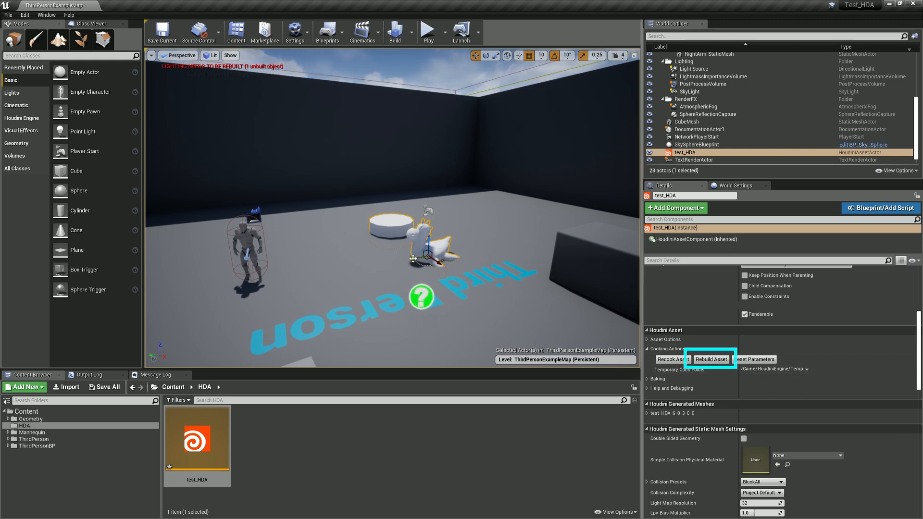
pyautogui.moveTo(412, 258); pyautogui.dragTo(533, 227)
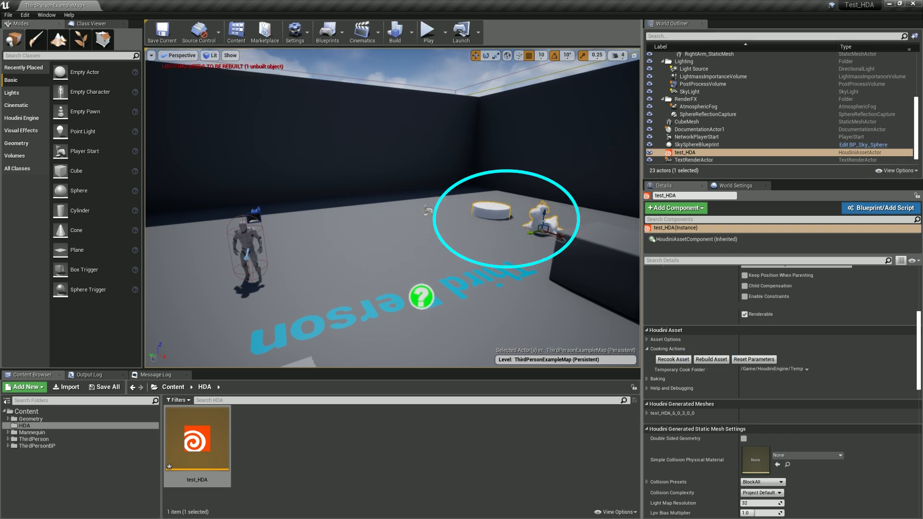
pyautogui.moveTo(559, 237); pyautogui.dragTo(515, 222)
# Rotate the test_HDA actor about its vertical axis.
pyautogui.moveTo(414, 259); pyautogui.dragTo(476, 273, button='right')
pyautogui.press('w')
pyautogui.press('e')
pyautogui.moveTo(392, 208); pyautogui.dragTo(393, 251, button='right')
pyautogui.press('r')
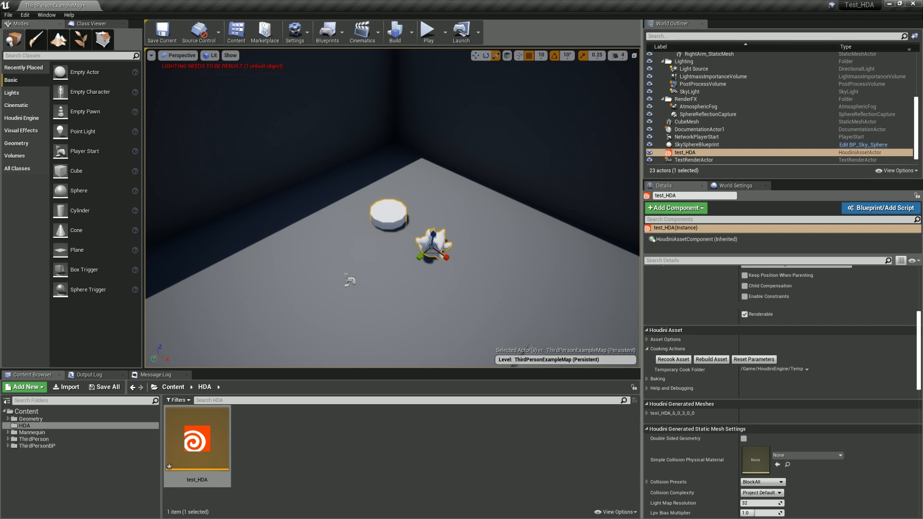
pyautogui.press('e')
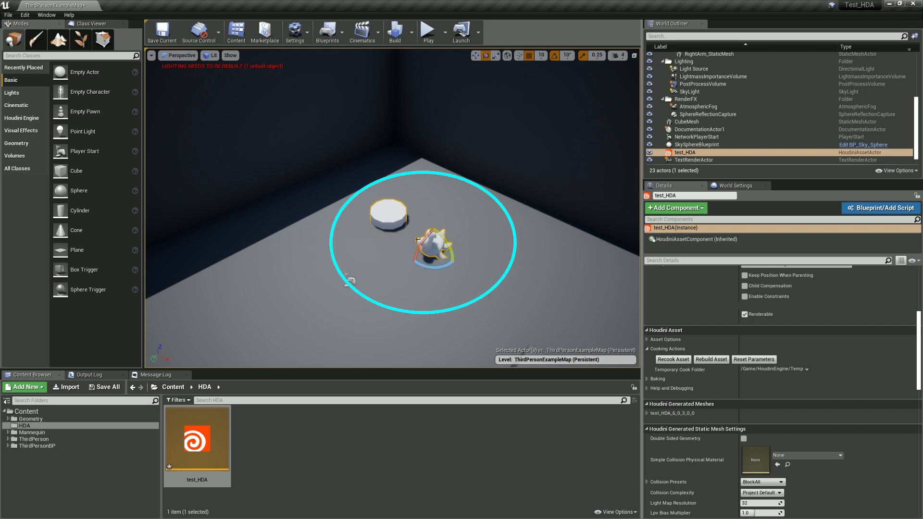
pyautogui.moveTo(432, 268)
pyautogui.mouseDown()
pyautogui.moveTo(454, 261)
pyautogui.moveTo(455, 244)
pyautogui.mouseUp()
# Deselect the test_HDA actor and examine the tube and rubber toy in the level from several angles.
pyautogui.moveTo(452, 272); pyautogui.dragTo(527, 246, button='right')
pyautogui.press('s')
pyautogui.press('w')
pyautogui.press('s')
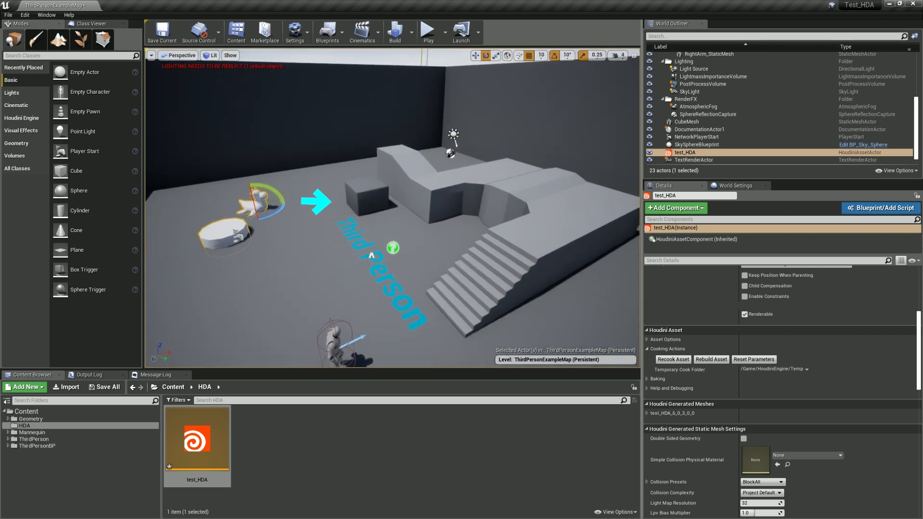
pyautogui.press('Escape')
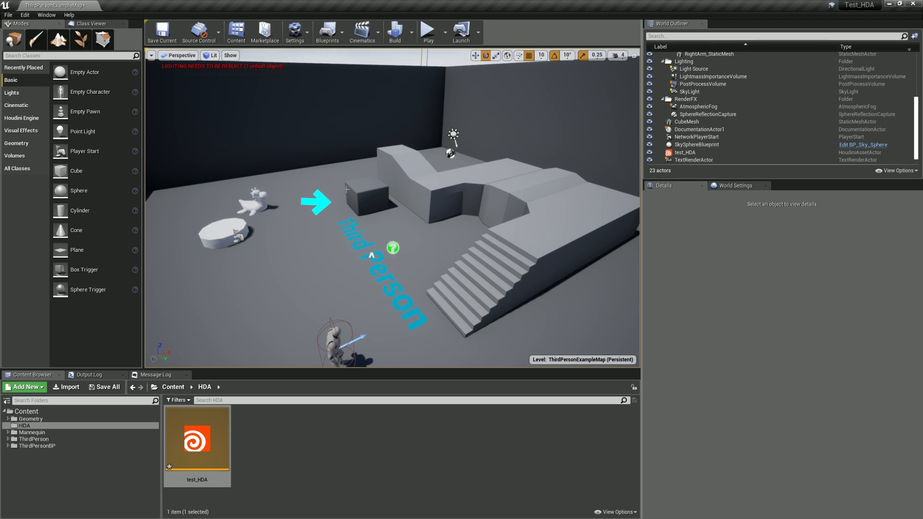
pyautogui.moveTo(392, 208); pyautogui.dragTo(324, 209, button='right')
pyautogui.press('d')
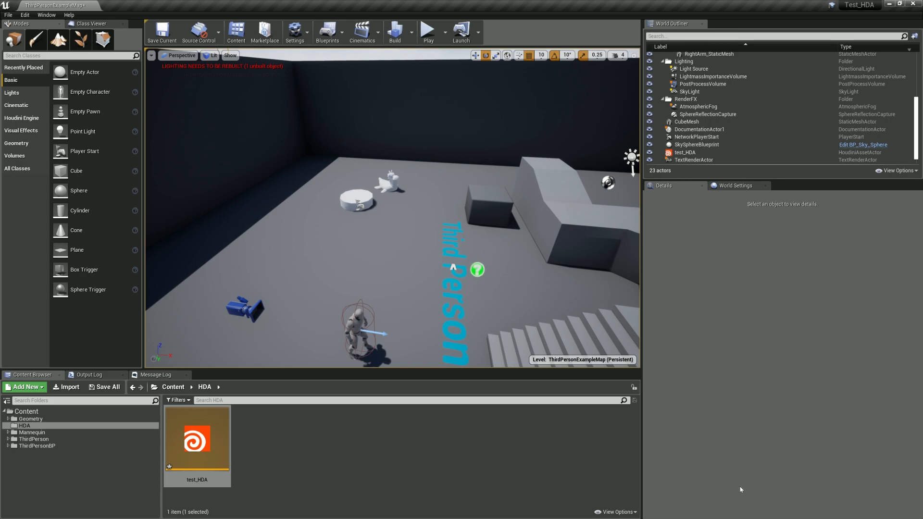
# Switch back to Houdini and enter the test_HDA node's network.
pyautogui.hotkey('alt', 'Tab')
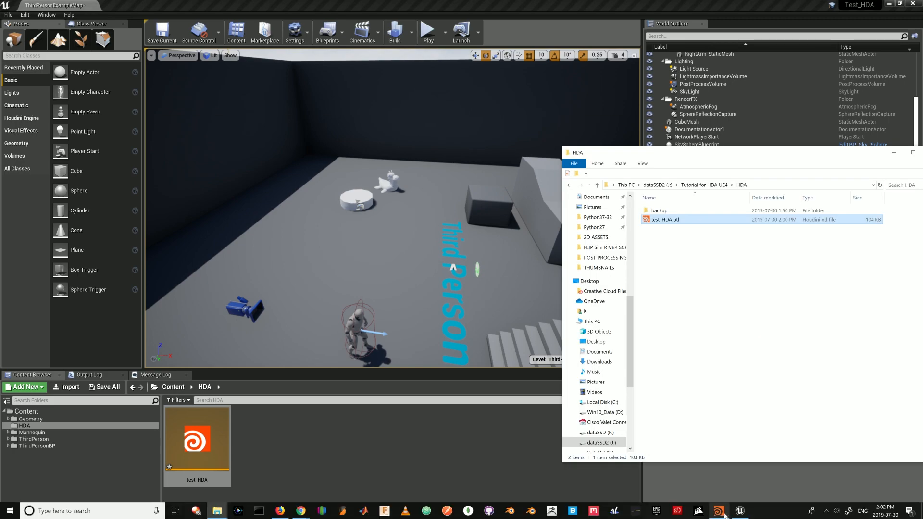
pyautogui.click(718, 511)
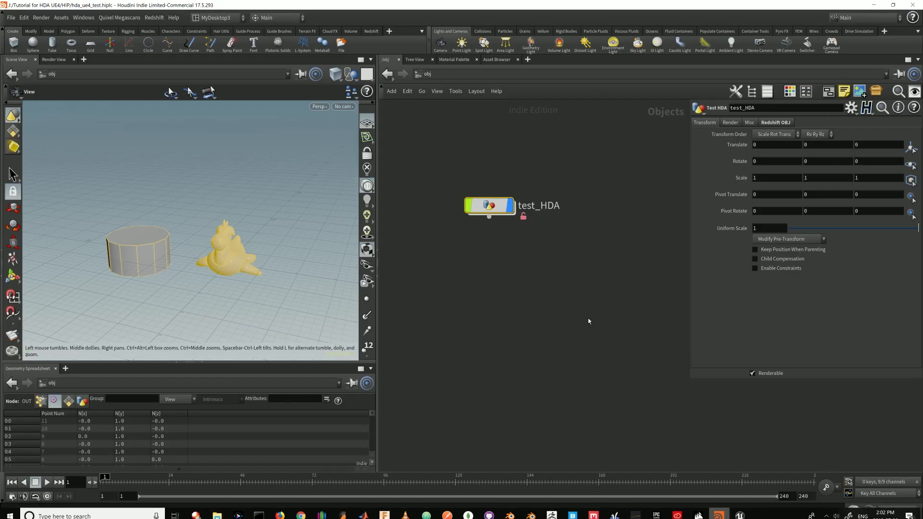
pyautogui.doubleClick(494, 212)
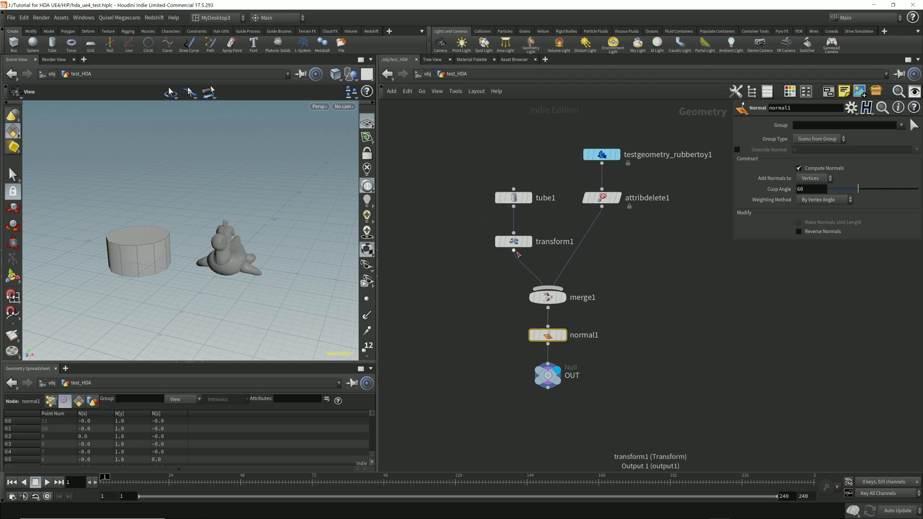
# Branch a second Transform node off transform1, and move tube1 and transform1 up to make room.
pyautogui.moveTo(513, 251); pyautogui.dragTo(448, 303)
pyautogui.write('tran')
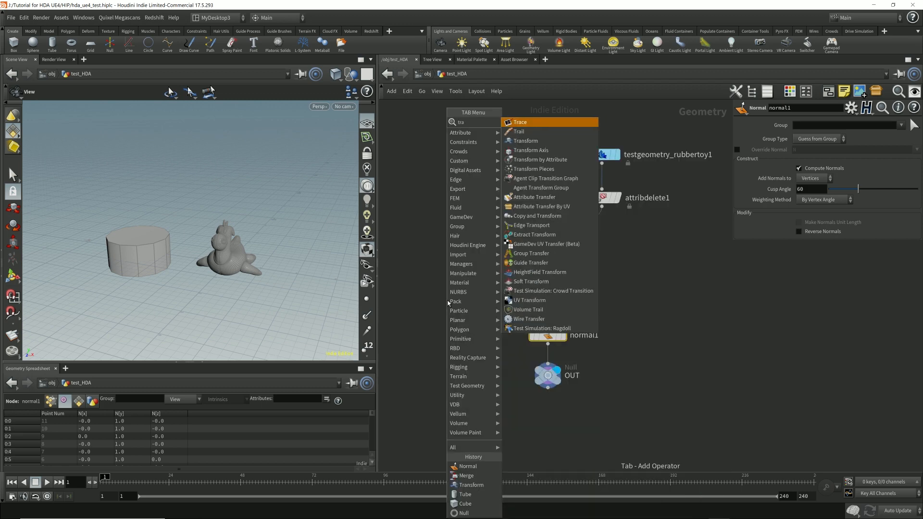
pyautogui.press('Return')
pyautogui.moveTo(436, 165); pyautogui.dragTo(532, 353)
pyautogui.moveTo(516, 243); pyautogui.dragTo(513, 178)
pyautogui.click(474, 198)
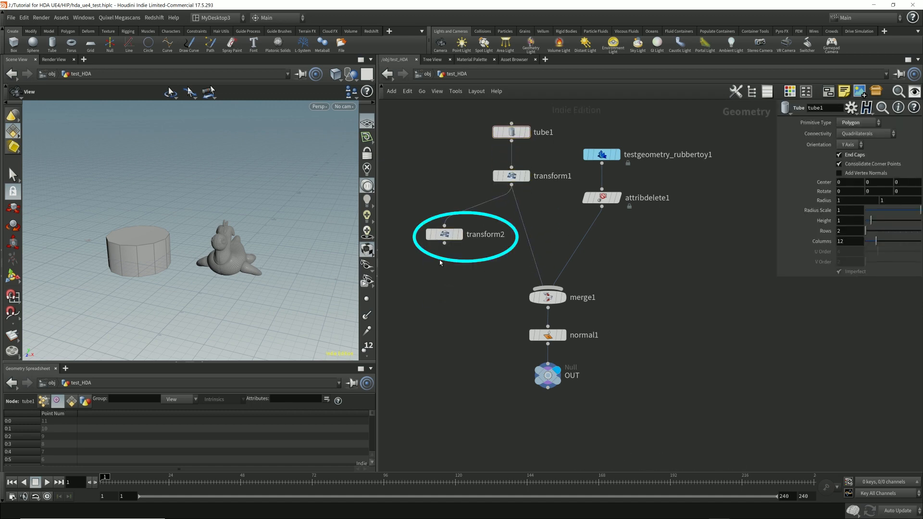
# Display transform2 and set its X translation to 5.3 to place the tube on the rubber toy's other side.
pyautogui.click(445, 234)
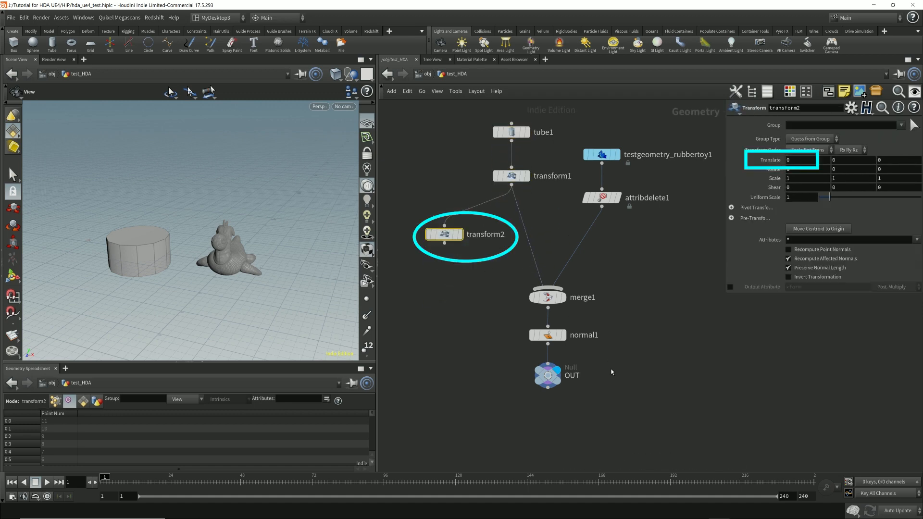
pyautogui.click(460, 235)
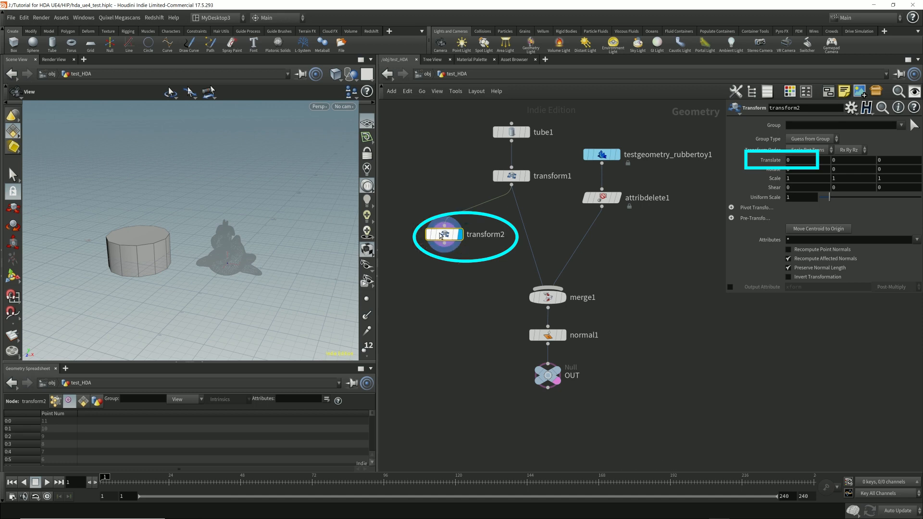
pyautogui.click(812, 161)
pyautogui.scroll(-5, 813, 161)
pyautogui.scroll(20, 812, 162)
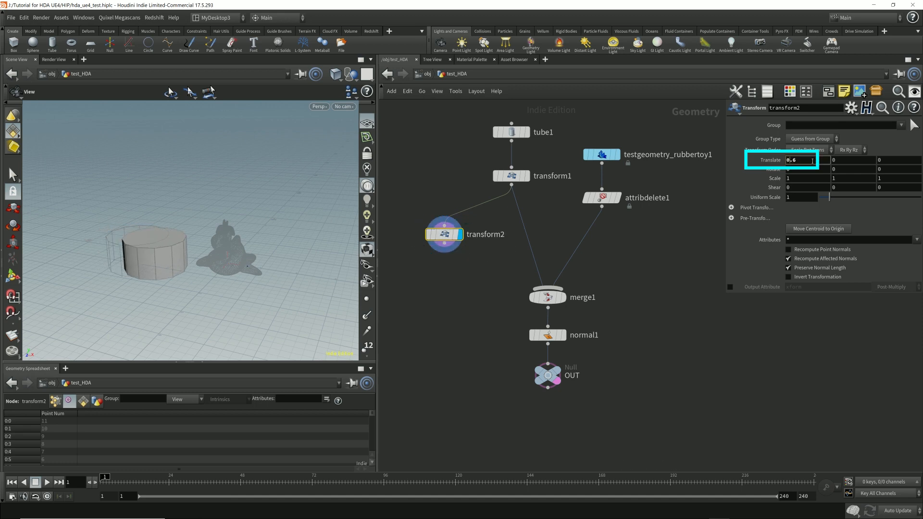
pyautogui.scroll(20, 812, 162)
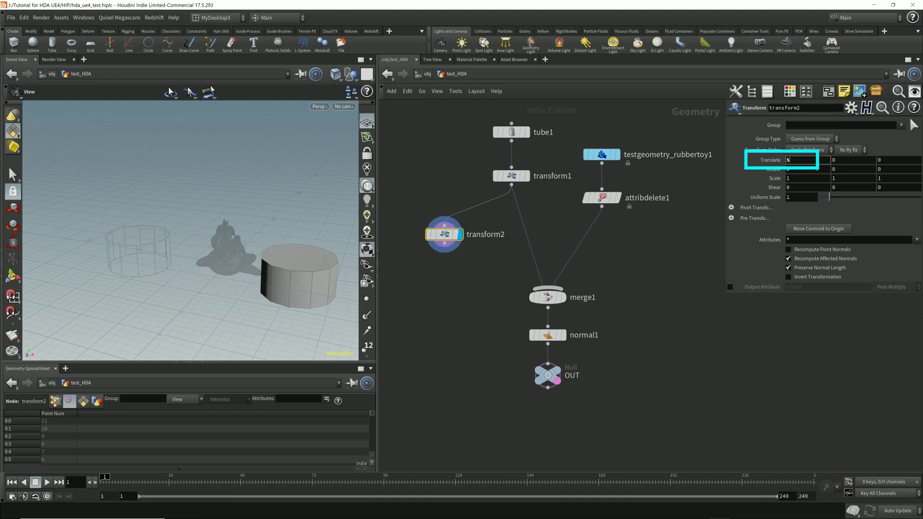
pyautogui.scroll(3, 808, 161)
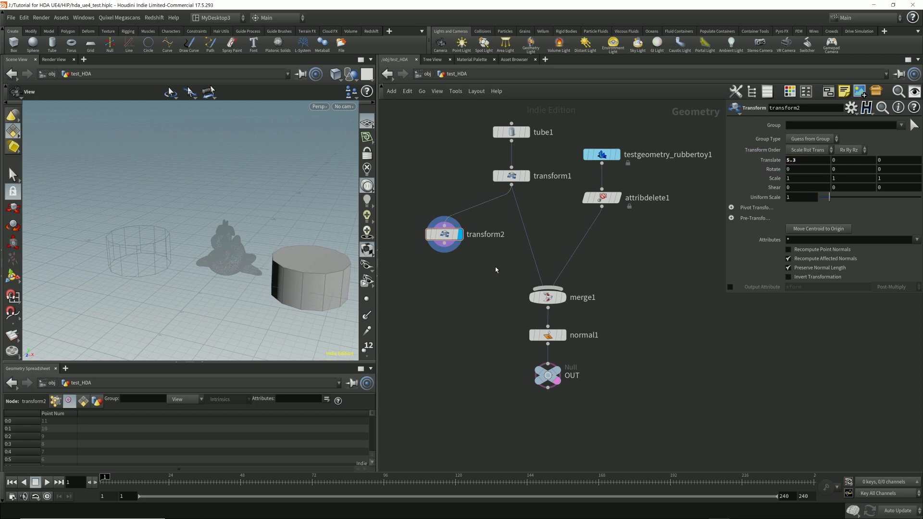
# Connect transform2 to merge1 as an additional input and set the display flag on the OUT null.
pyautogui.moveTo(444, 244); pyautogui.dragTo(547, 288)
pyautogui.click(557, 376)
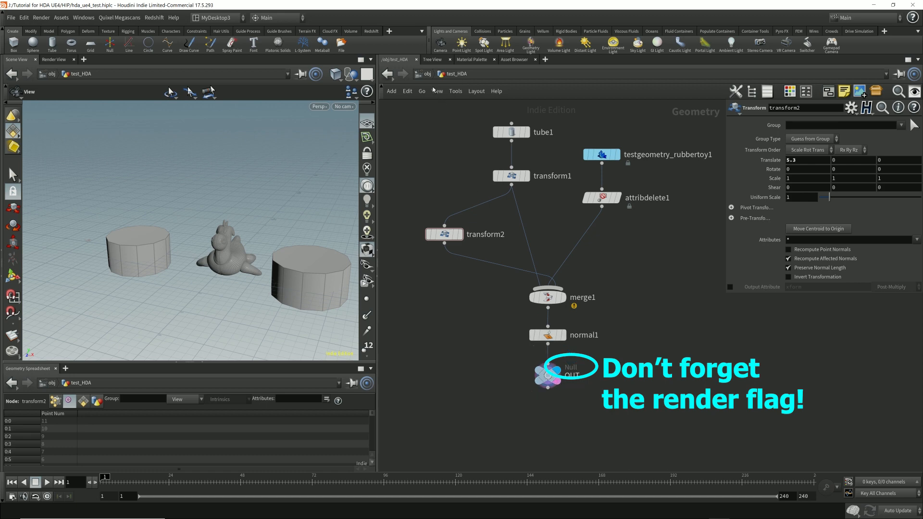
# Return to the object level, save the Test HDA asset definition and save the hda_ue4_test.hiplc scene.
pyautogui.click(428, 75)
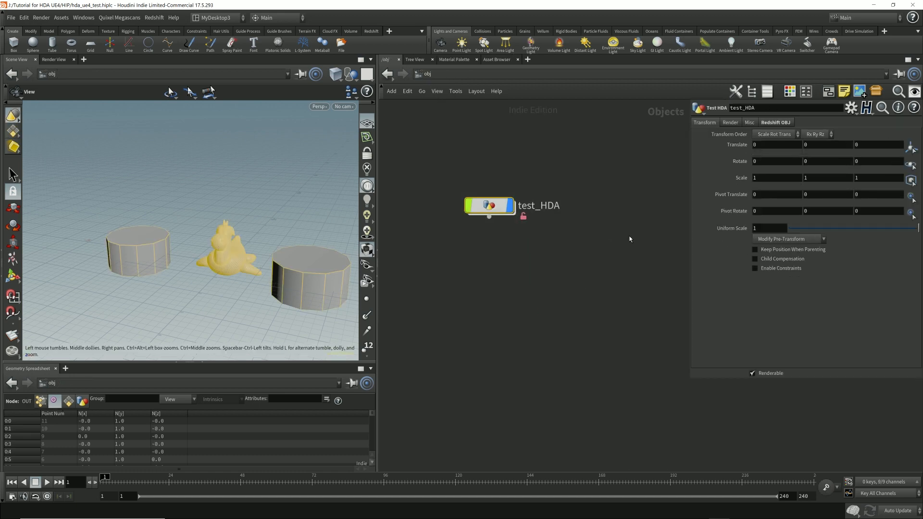
pyautogui.click(58, 20)
pyautogui.moveTo(77, 62)
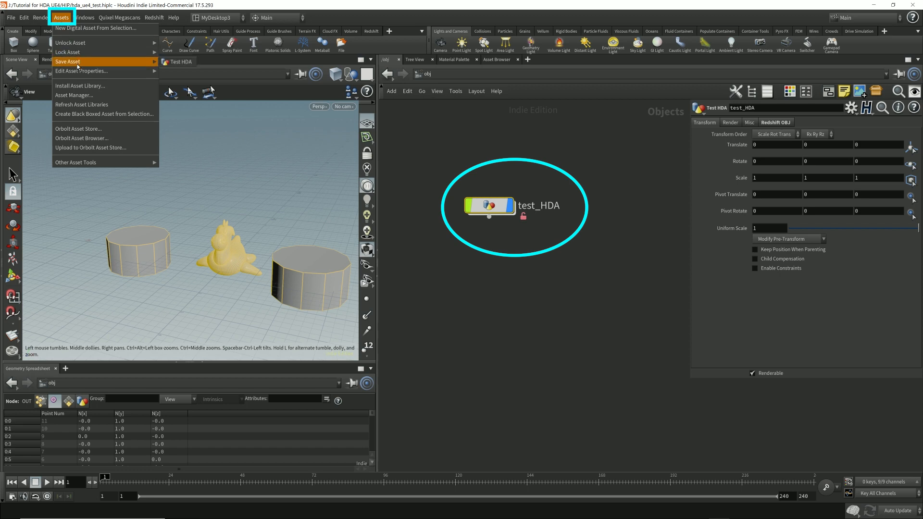
pyautogui.click(178, 62)
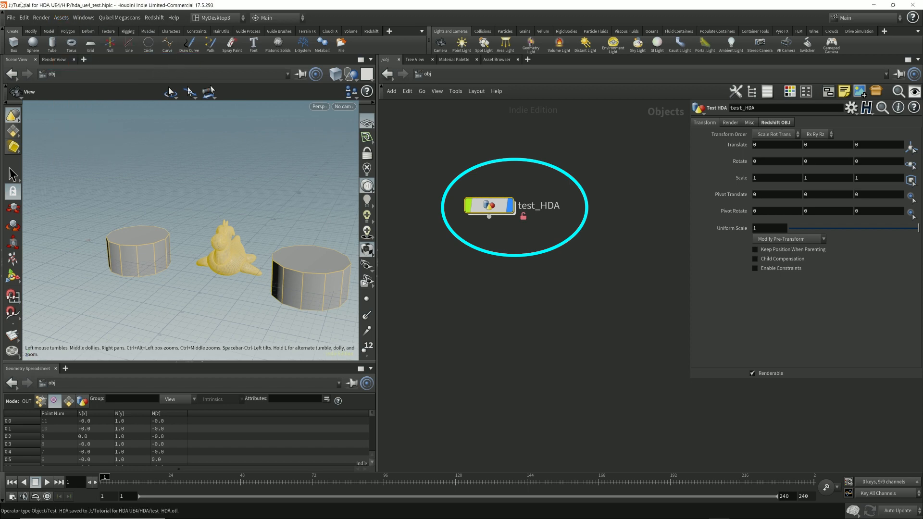
pyautogui.click(11, 17)
pyautogui.click(19, 59)
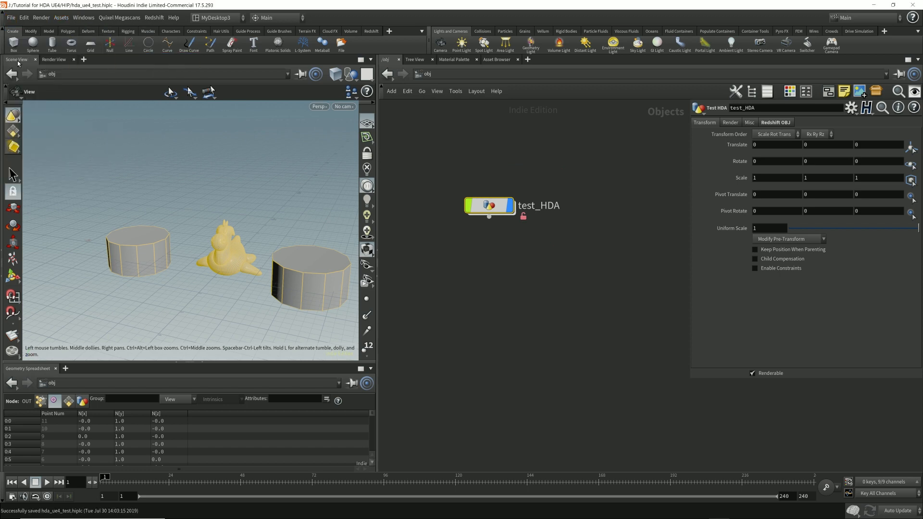
pyautogui.click(531, 320)
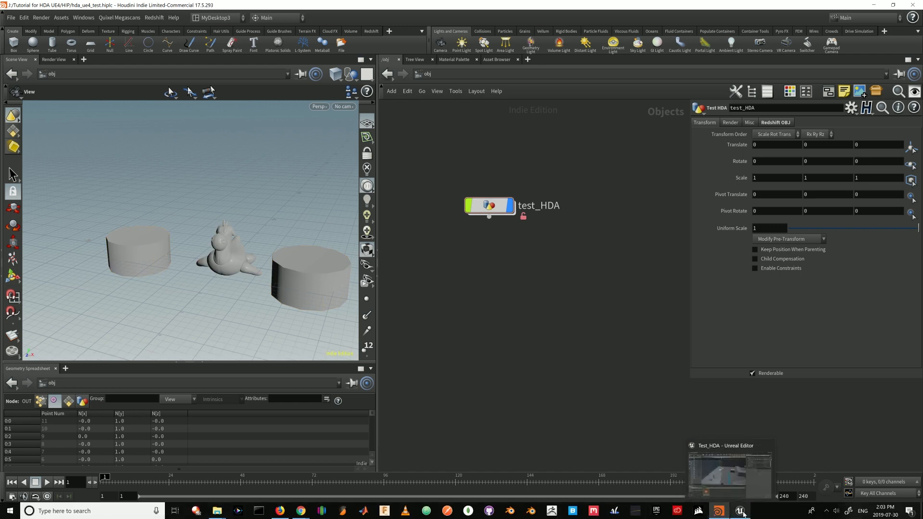
# Switch to Unreal Editor and bring the test_HDA tube and rubber toy into clear view in the level.
pyautogui.click(741, 511)
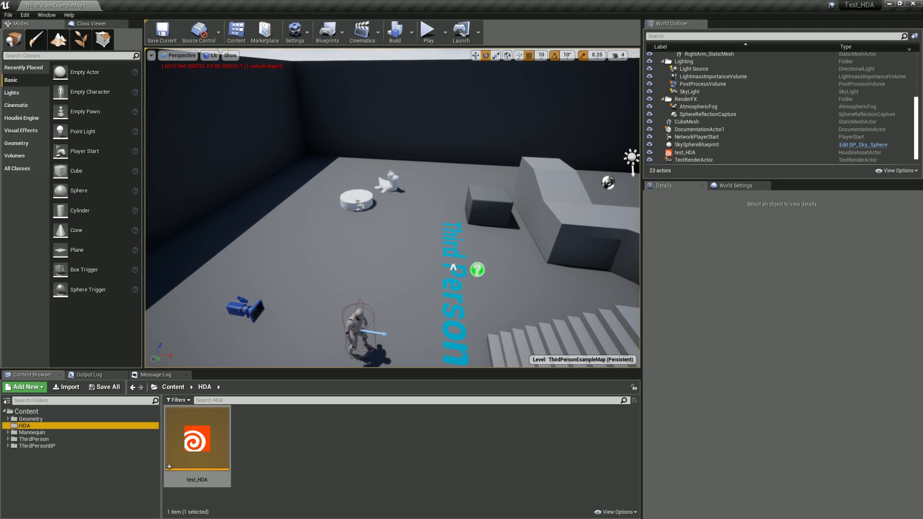
pyautogui.moveTo(432, 216); pyautogui.dragTo(333, 215, button='right')
pyautogui.press('d')
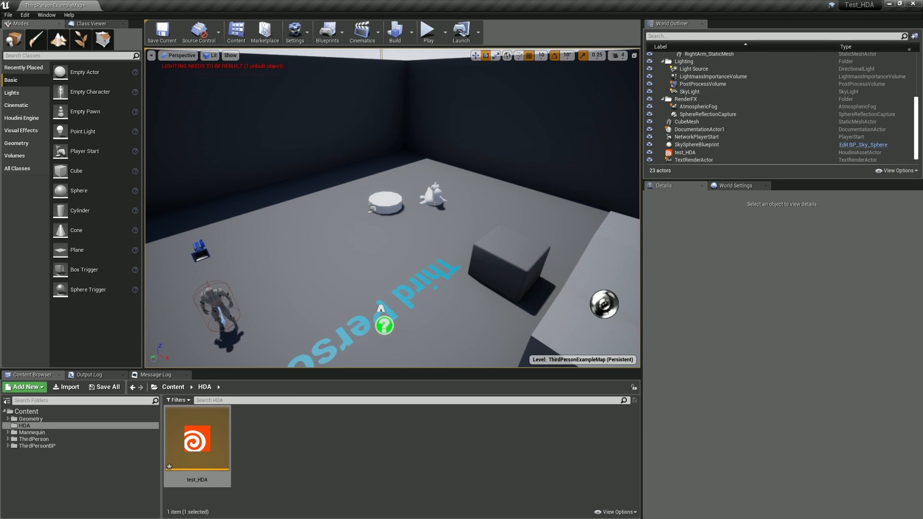
# Rebuild the test_HDA actor's Houdini asset in the level and deselect it.
pyautogui.click(434, 197)
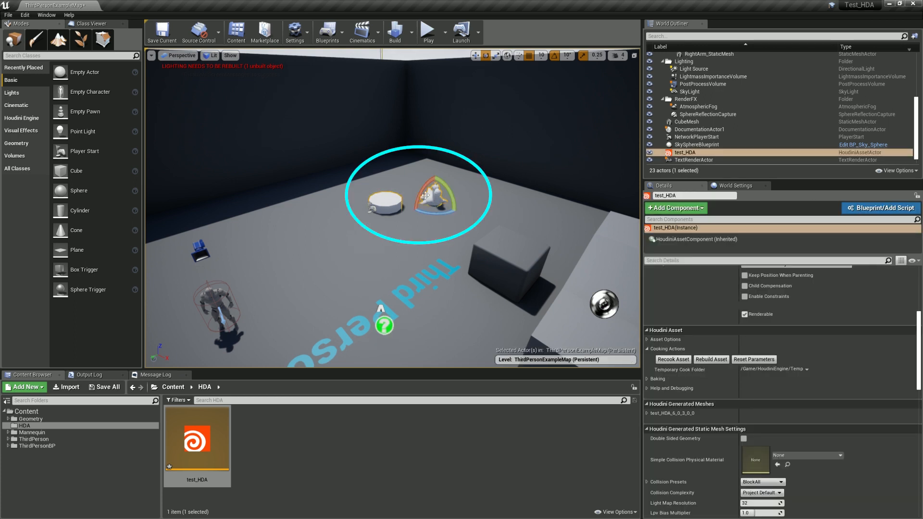
pyautogui.press('Escape')
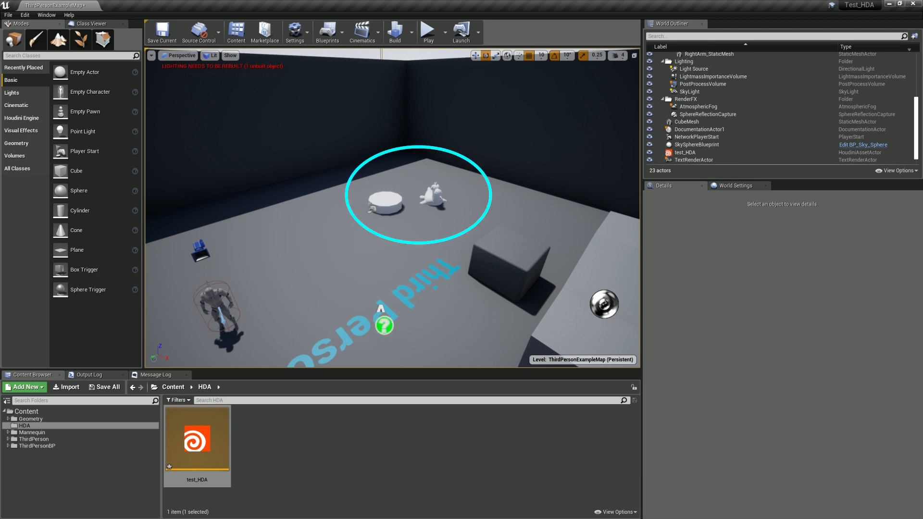
pyautogui.click(434, 197)
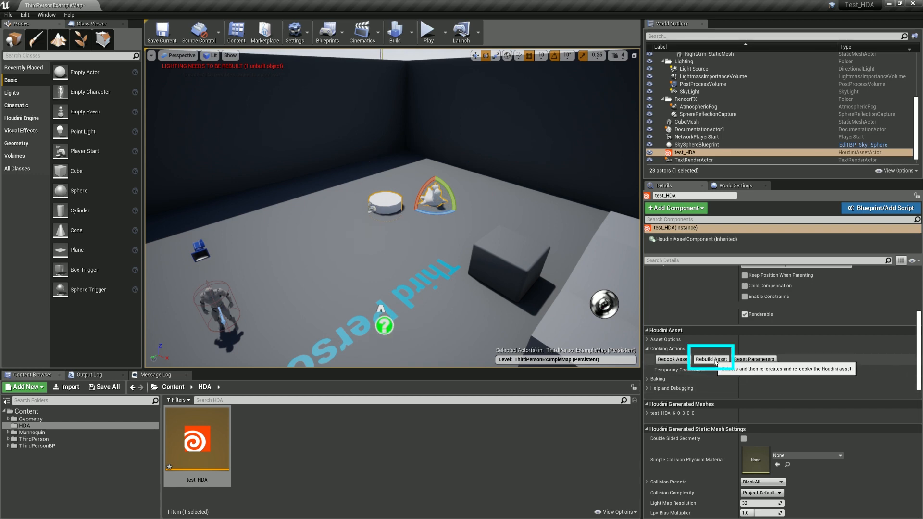
pyautogui.click(712, 360)
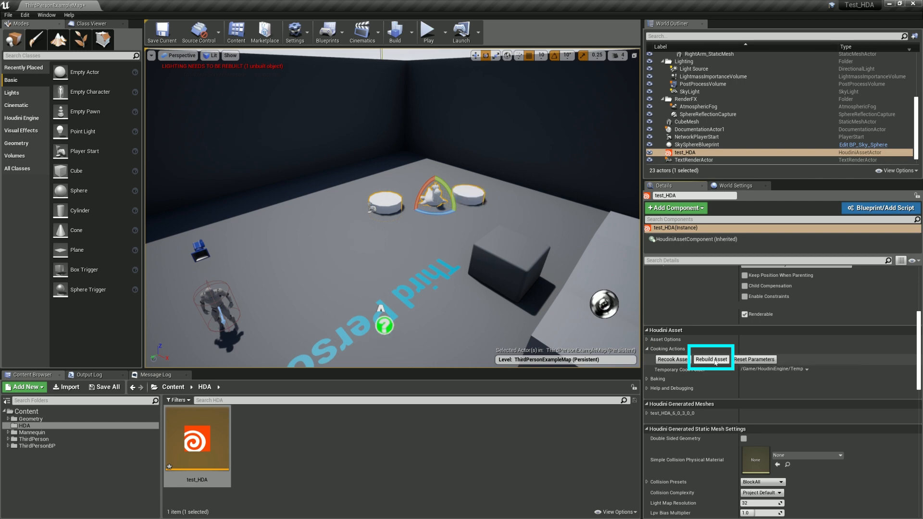
pyautogui.press('Escape')
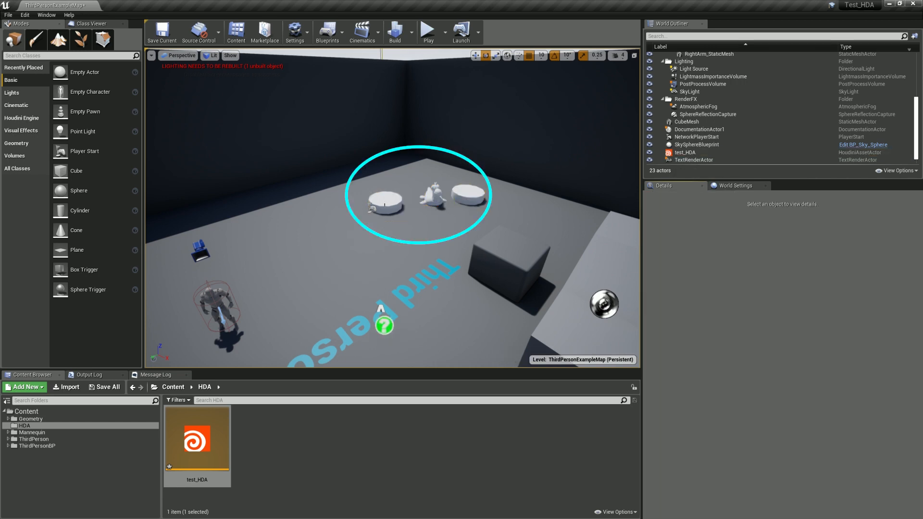
# Play the level, run and jump the character into the test_HDA tubes to test their collision, and stop playing.
pyautogui.click(385, 204)
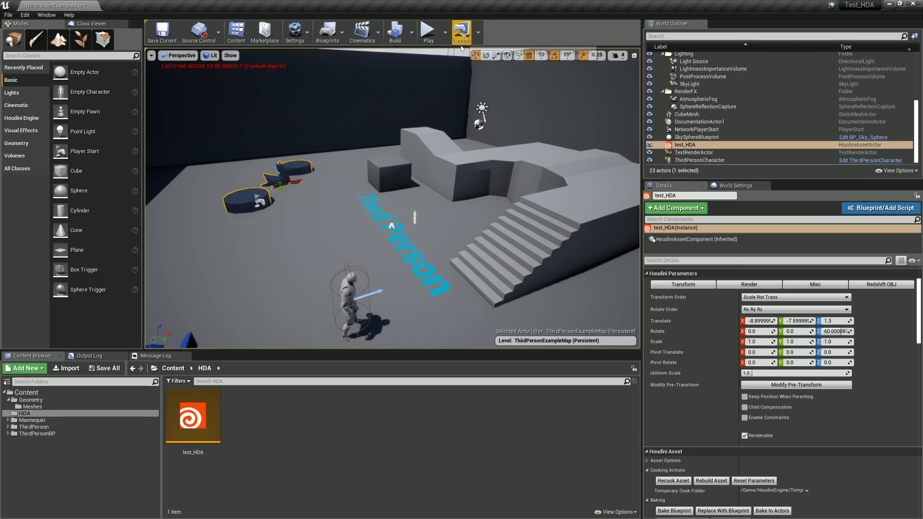
pyautogui.click(428, 33)
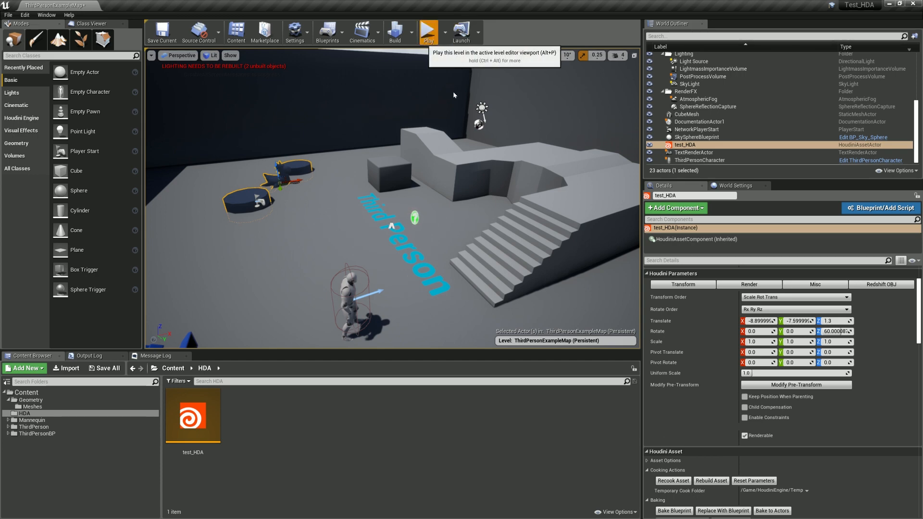
pyautogui.click(417, 201)
pyautogui.press('w')
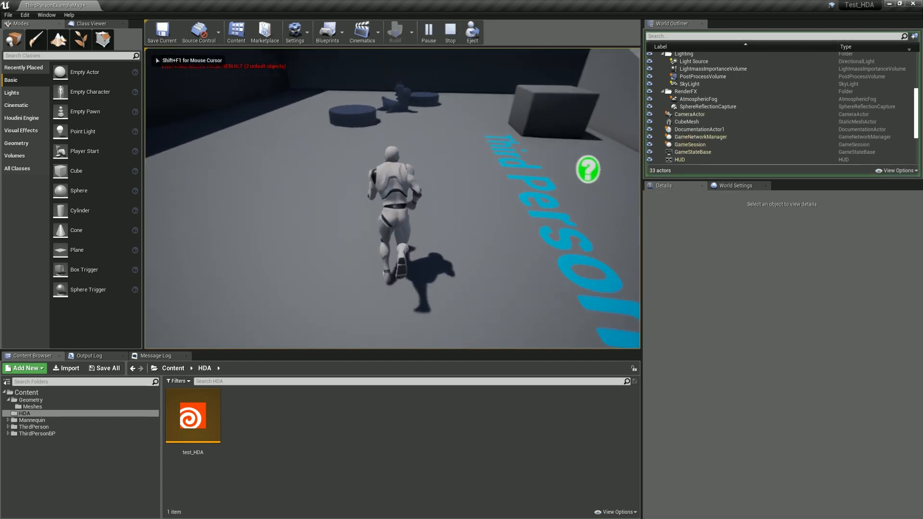
pyautogui.press('space')
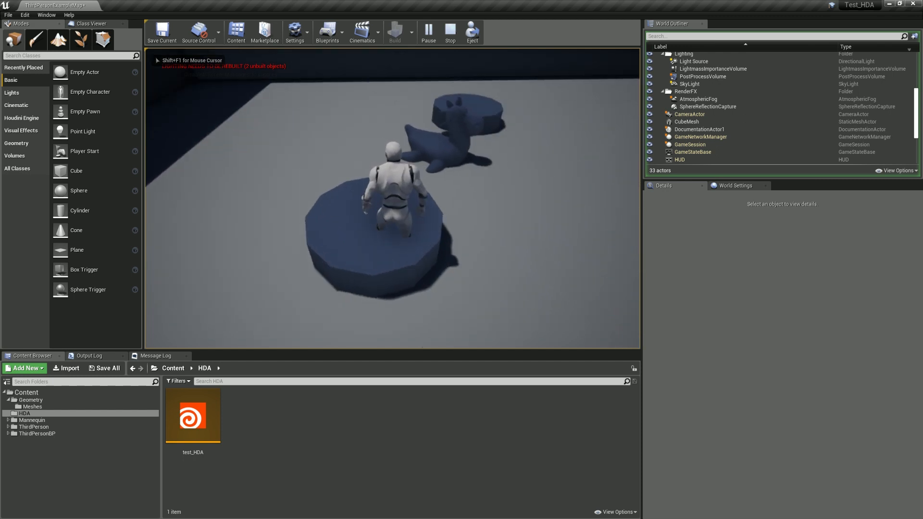
pyautogui.press('w')
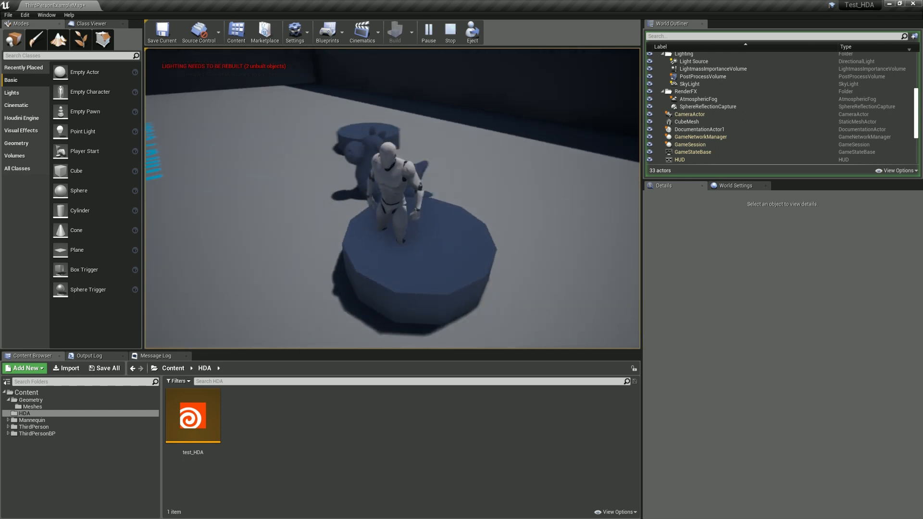
pyautogui.press('a')
pyautogui.press('w')
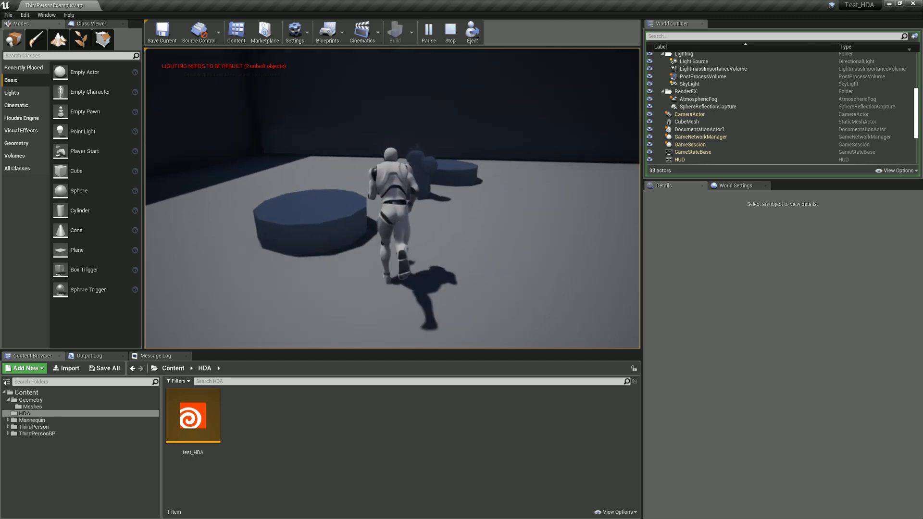
pyautogui.press('s')
pyautogui.press('d')
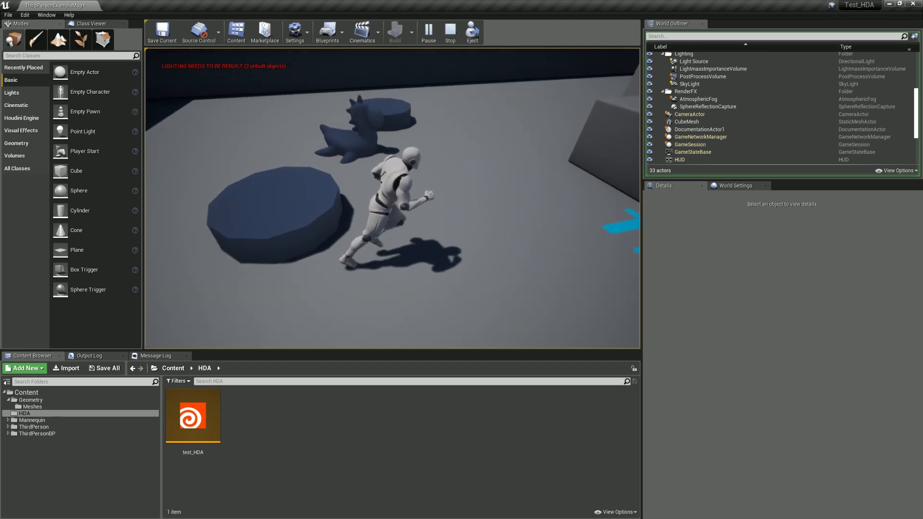
pyautogui.press('Escape')
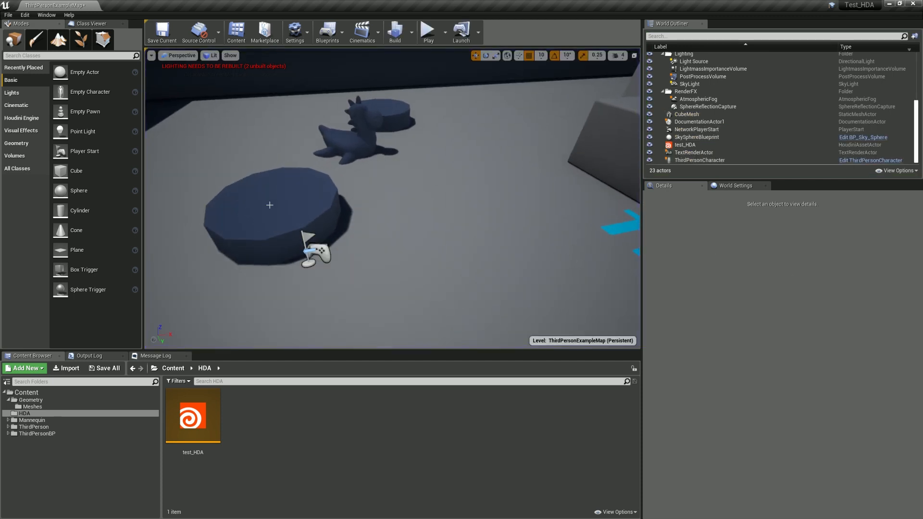
# Set the test_HDA actor's Collision Complexity to Use Complex Collision As Simple in the Houdini Generated Static Mesh Settings.
pyautogui.click(300, 194)
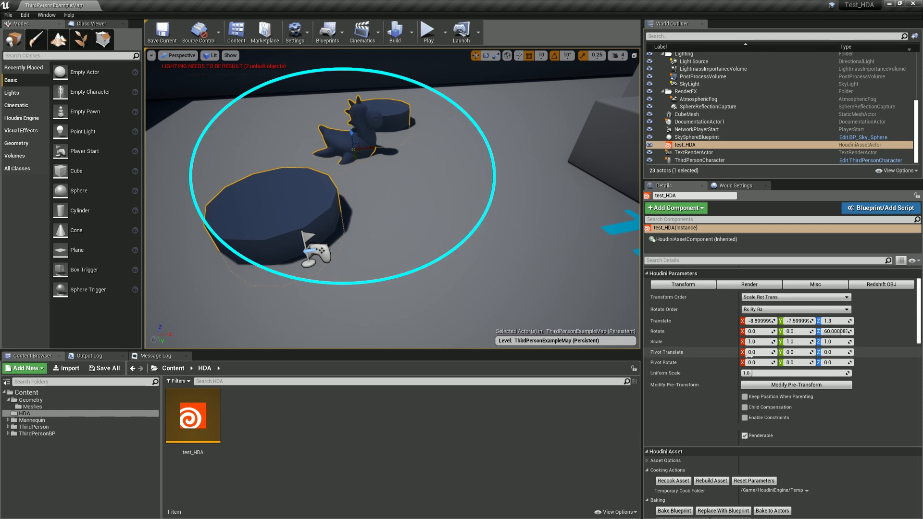
pyautogui.scroll(-6, 711, 333)
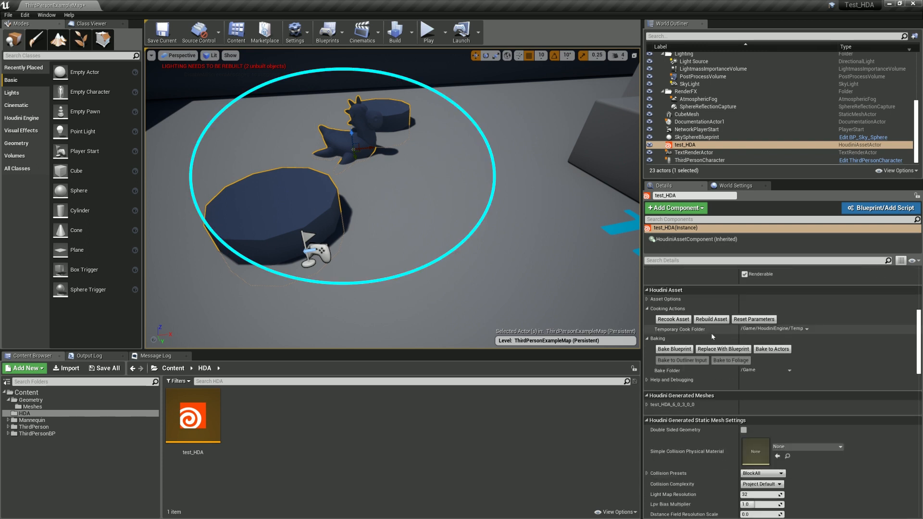
pyautogui.scroll(-4, 712, 336)
pyautogui.scroll(-12, 713, 337)
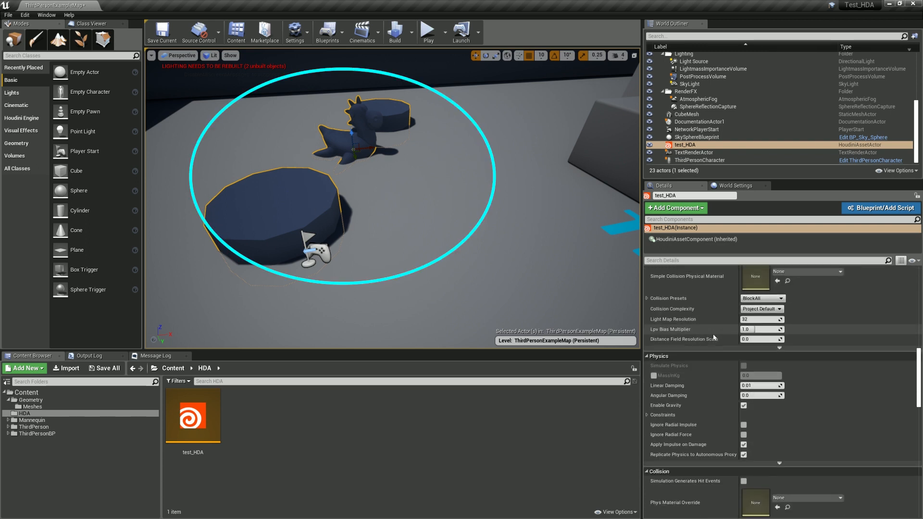
pyautogui.scroll(12, 719, 401)
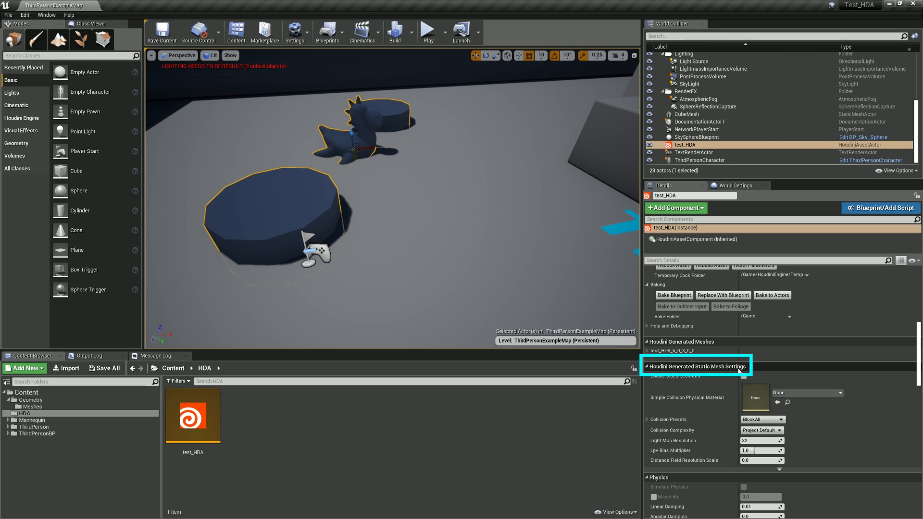
pyautogui.click(648, 369)
pyautogui.click(648, 369)
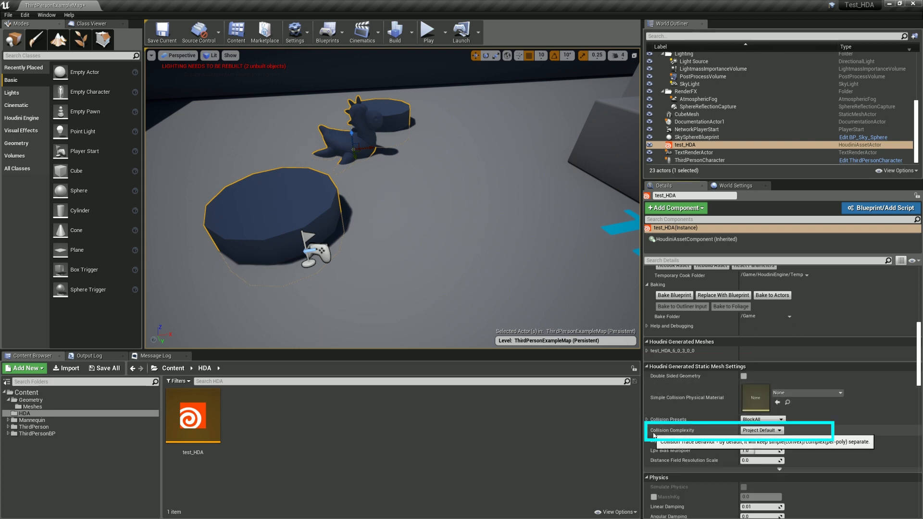
pyautogui.click(780, 431)
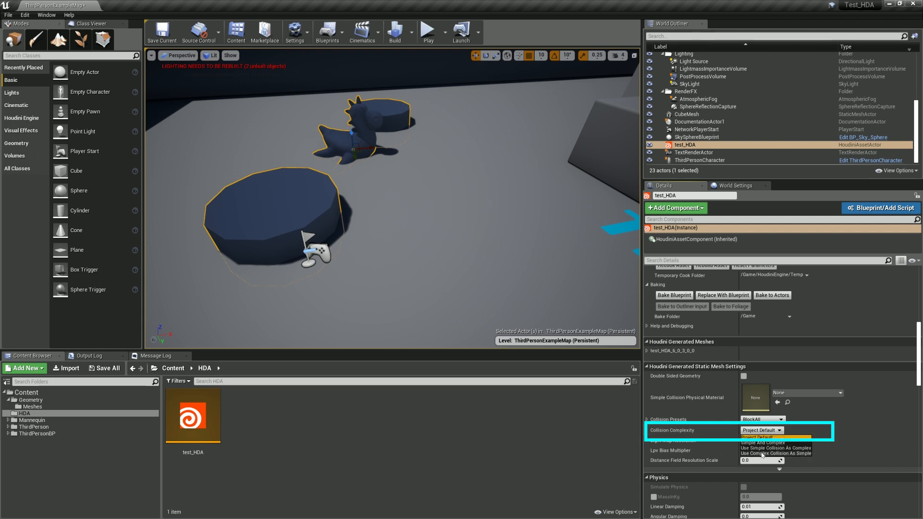
pyautogui.click(791, 454)
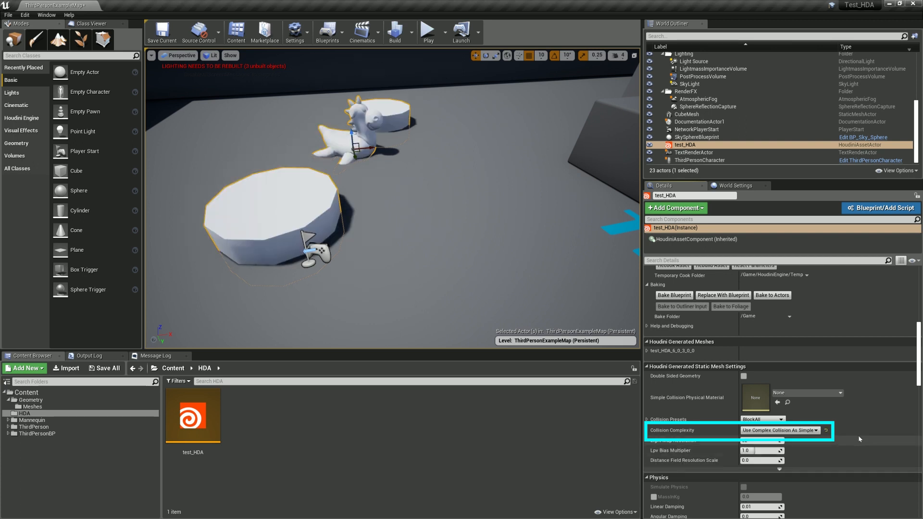
# Play the level and run and jump the character onto the test_HDA tubes and rubber toy to test their complex collision.
pyautogui.click(435, 38)
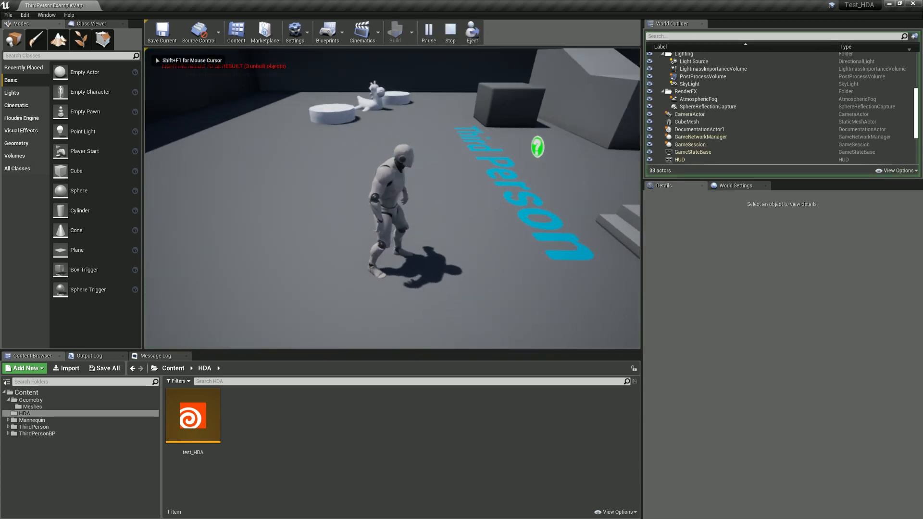
pyautogui.press('w')
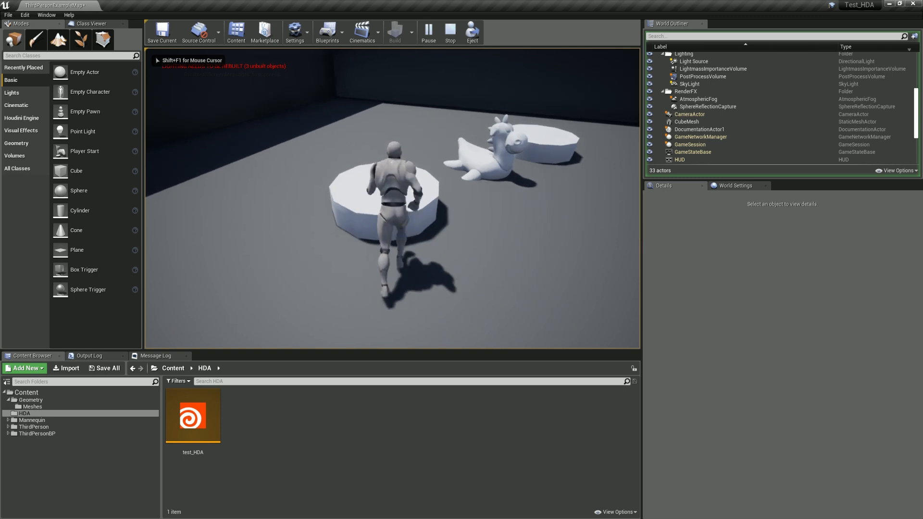
pyautogui.press('a')
pyautogui.press('space')
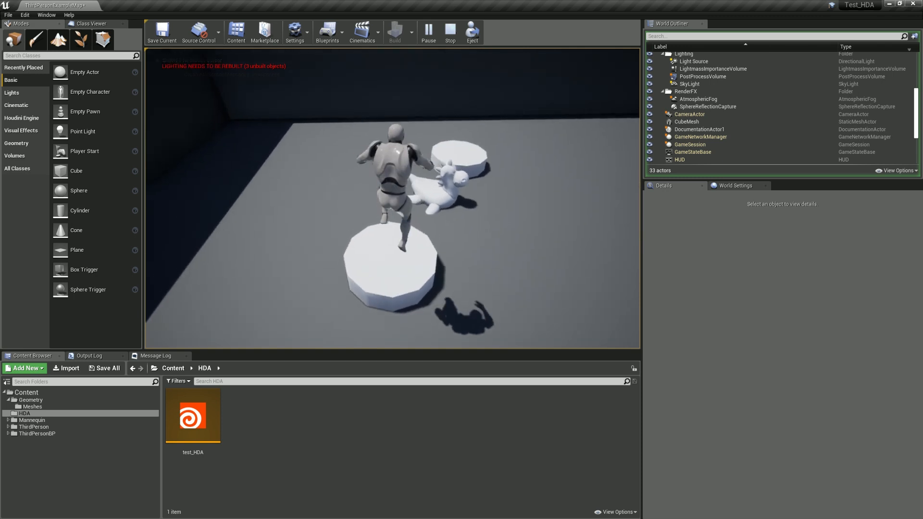
pyautogui.press('w')
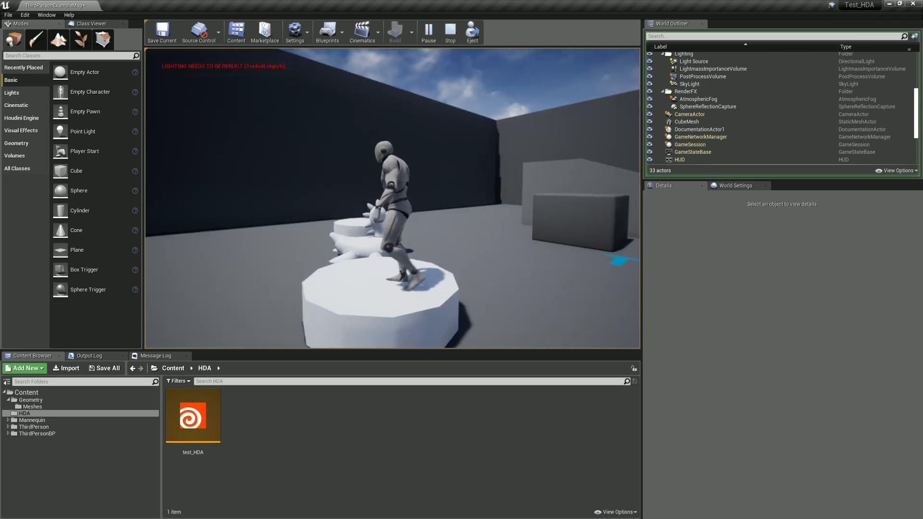
pyautogui.press('w')
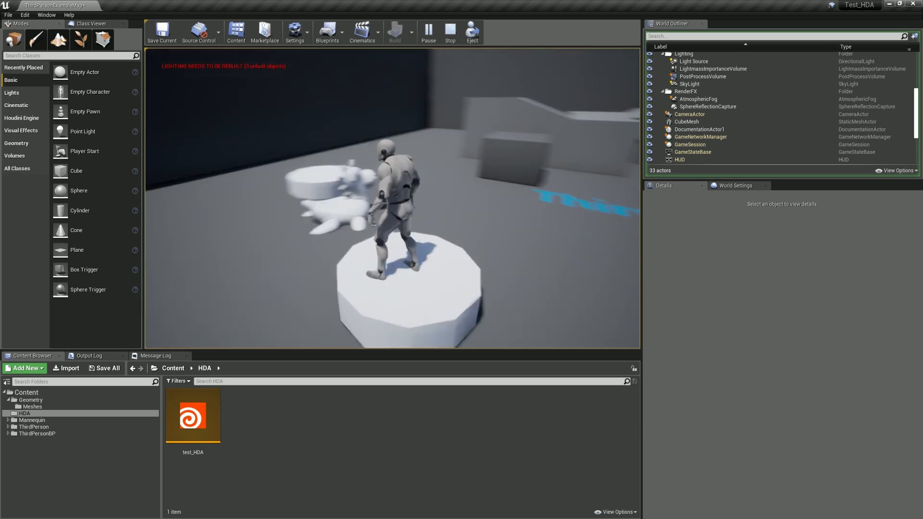
pyautogui.press('w')
pyautogui.press('space')
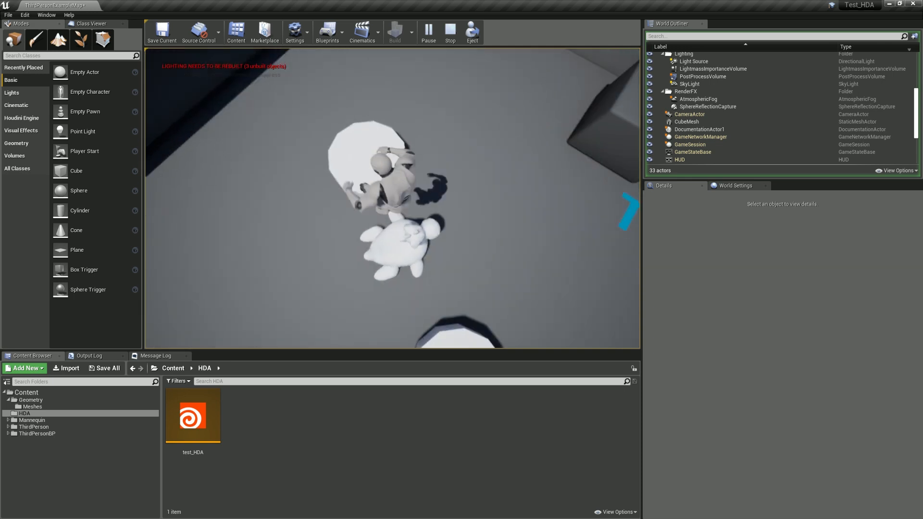
pyautogui.press('w')
pyautogui.press('space')
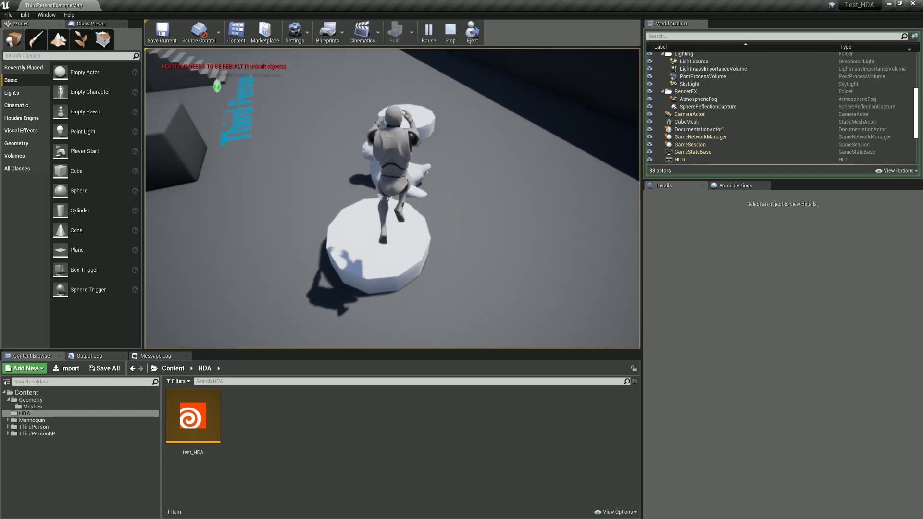
pyautogui.press('w')
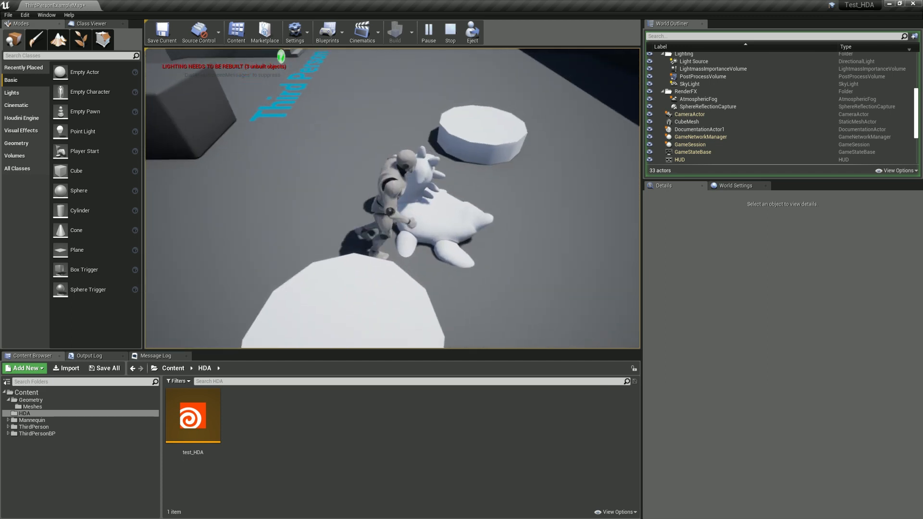
pyautogui.press('w')
pyautogui.press('space')
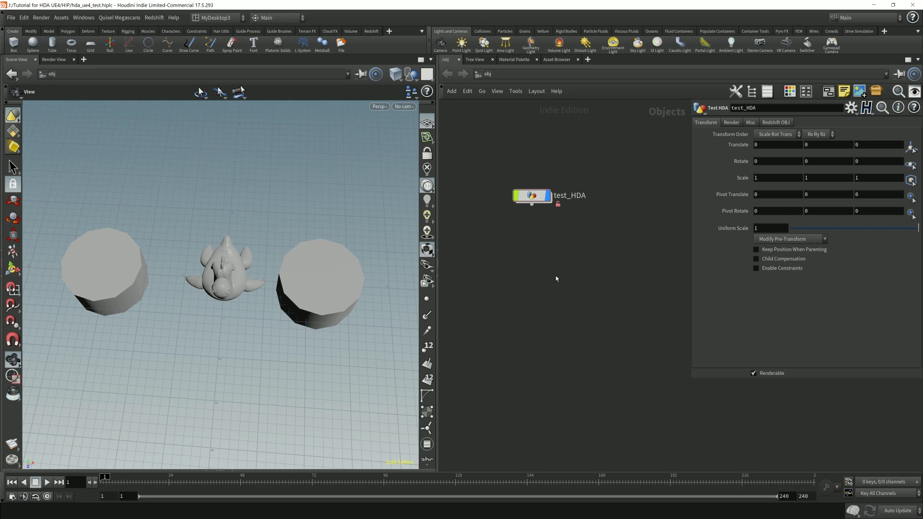
# In Houdini, open the test_HDA network, move the OUT null down to make room below normal1, and select normal1.
pyautogui.moveTo(271, 276); pyautogui.dragTo(213, 307)
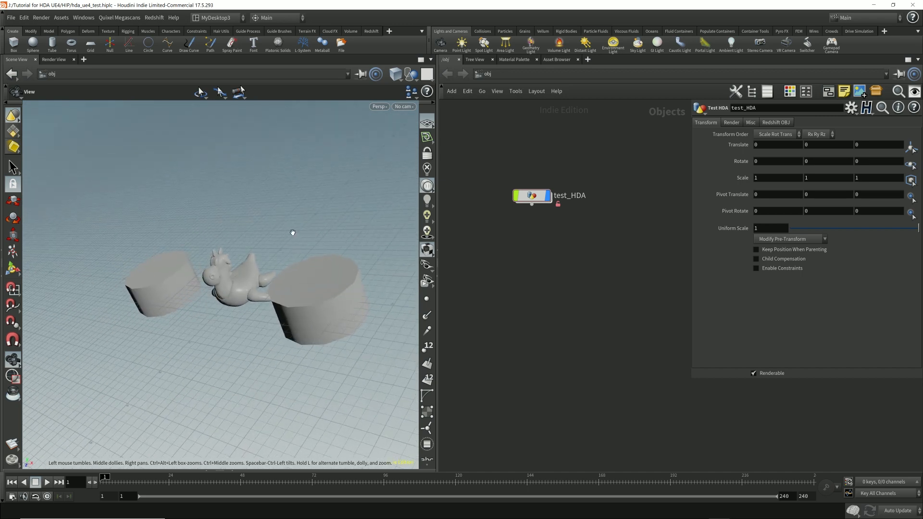
pyautogui.moveTo(267, 242); pyautogui.dragTo(311, 266)
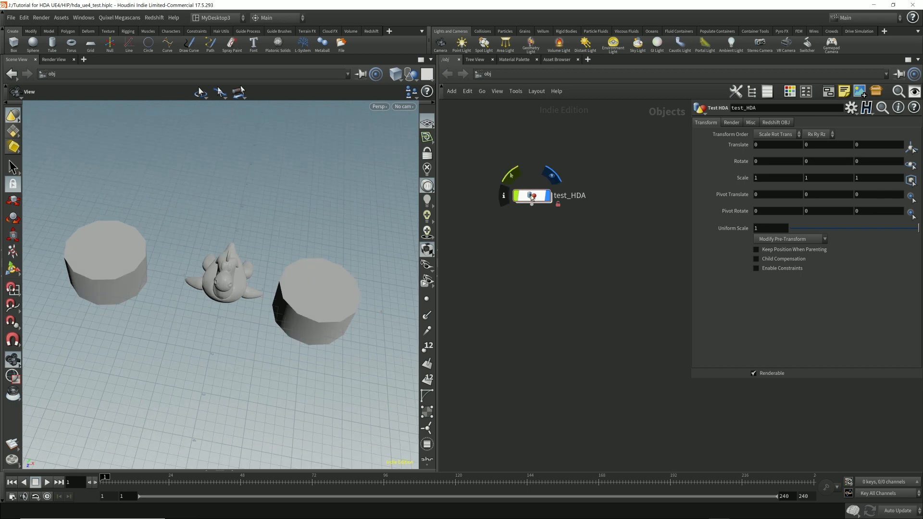
pyautogui.doubleClick(533, 197)
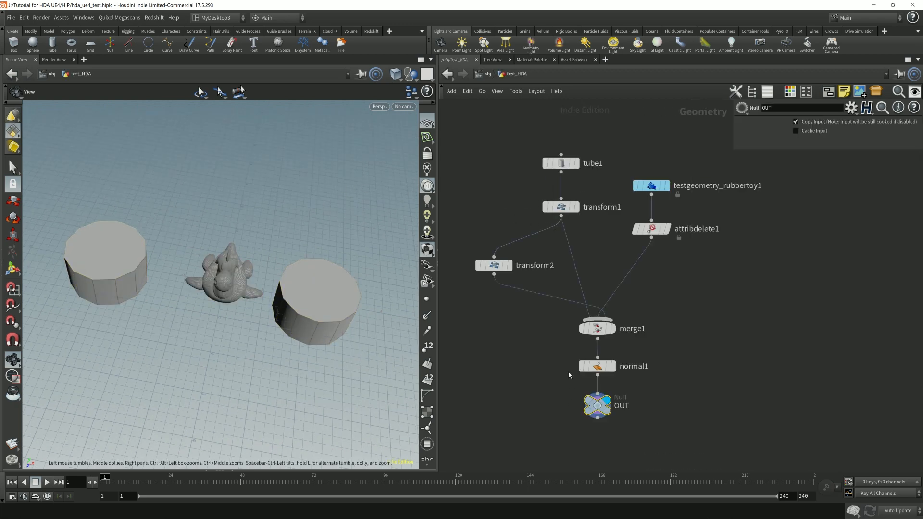
pyautogui.moveTo(548, 379); pyautogui.dragTo(633, 362)
pyautogui.moveTo(687, 415); pyautogui.dragTo(683, 364, button='middle')
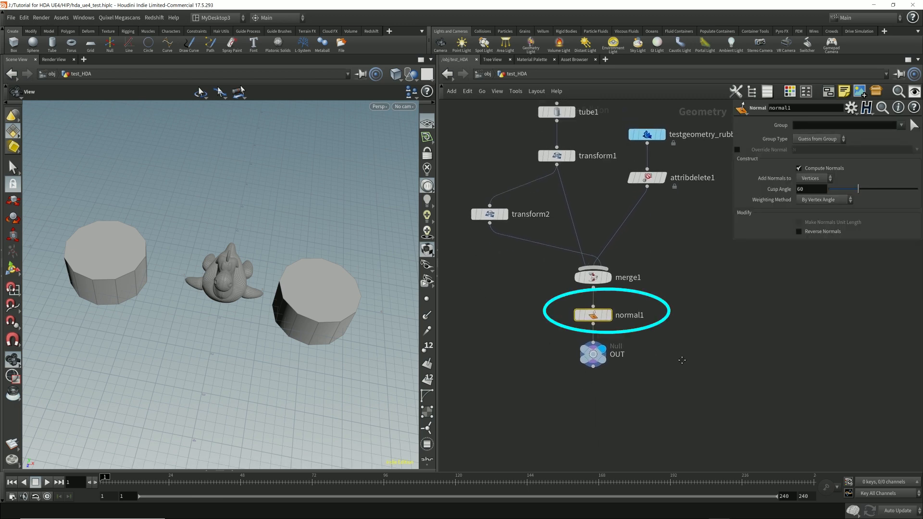
pyautogui.moveTo(592, 356); pyautogui.dragTo(591, 431)
pyautogui.moveTo(520, 338); pyautogui.dragTo(668, 292)
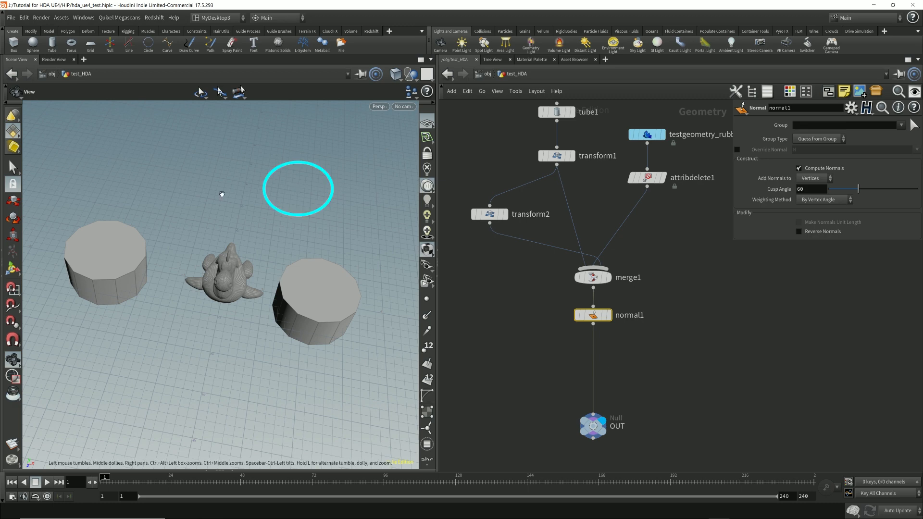
# Select the primitives of both tubes in the viewport with the Select tool, leaving out the rubber toy.
pyautogui.click(14, 169)
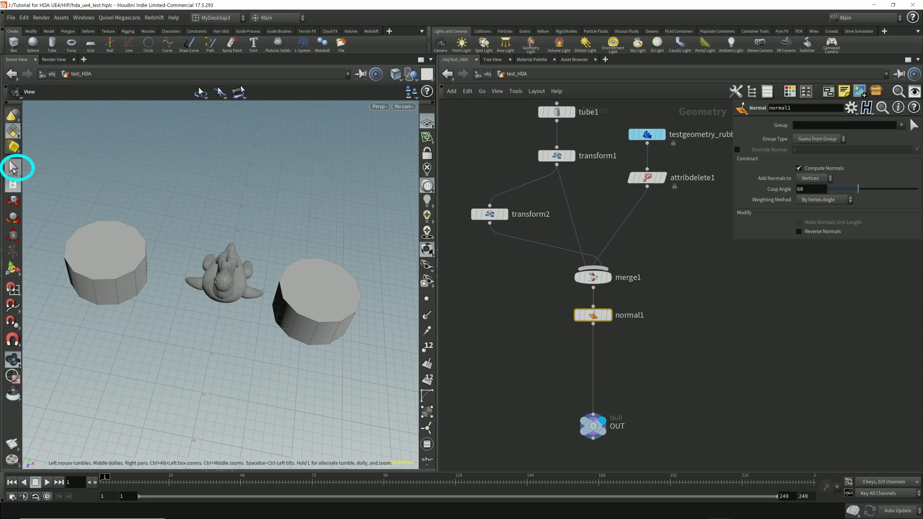
pyautogui.click(14, 171)
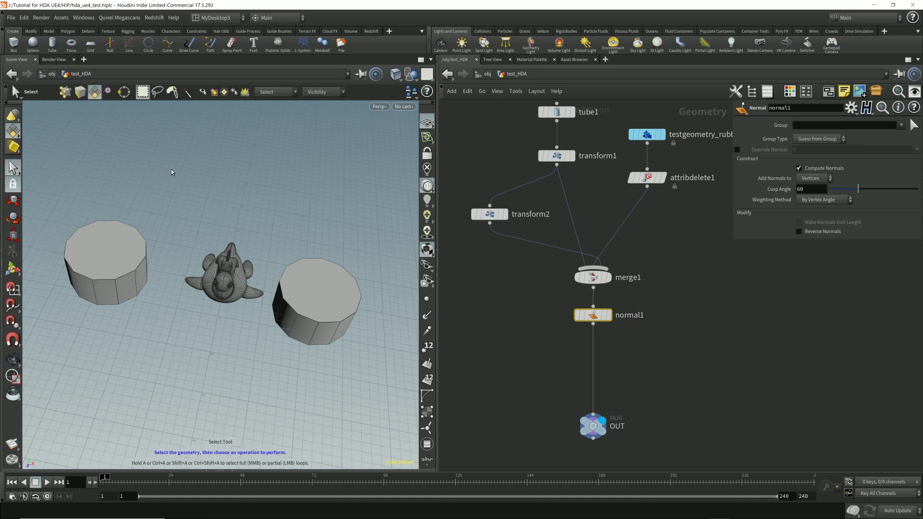
pyautogui.keyDown('alt'); pyautogui.moveTo(243, 168); pyautogui.dragTo(288, 232); pyautogui.keyUp('alt')
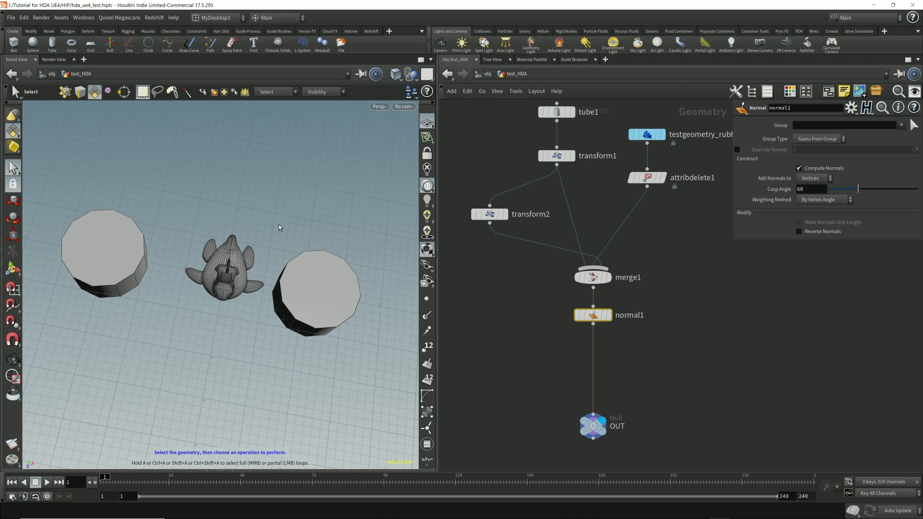
pyautogui.moveTo(268, 205); pyautogui.dragTo(391, 368)
pyautogui.moveTo(35, 186); pyautogui.dragTo(209, 272)
pyautogui.press('s')
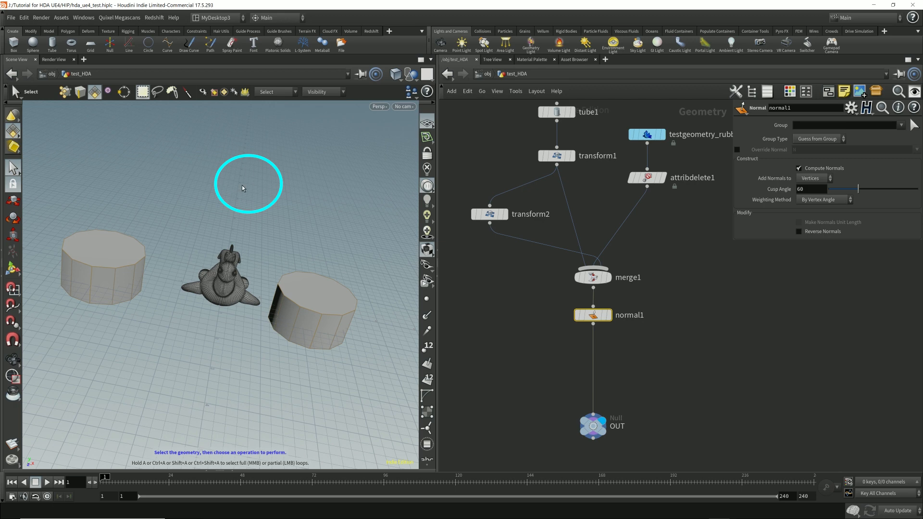
# Create a Group Create node from the selected tube primitives after normal1 and turn on its display flag.
pyautogui.press('Tab')
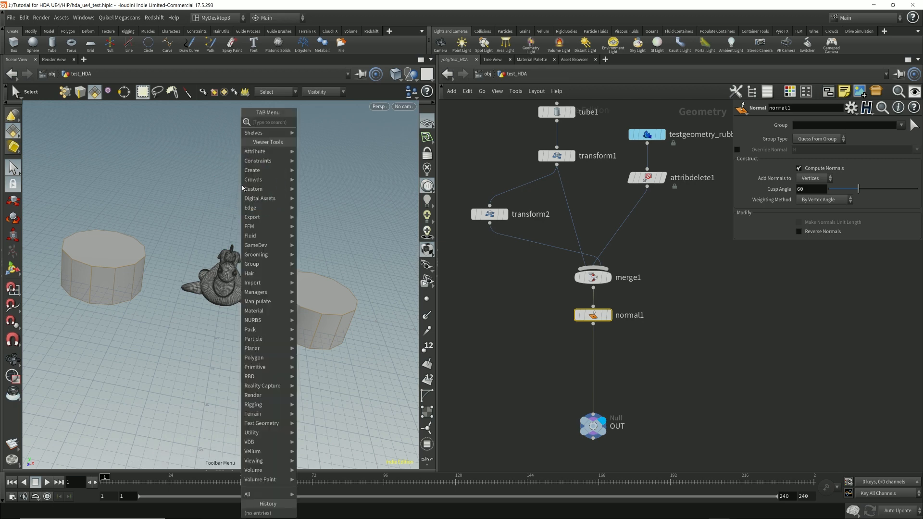
pyautogui.write('group create')
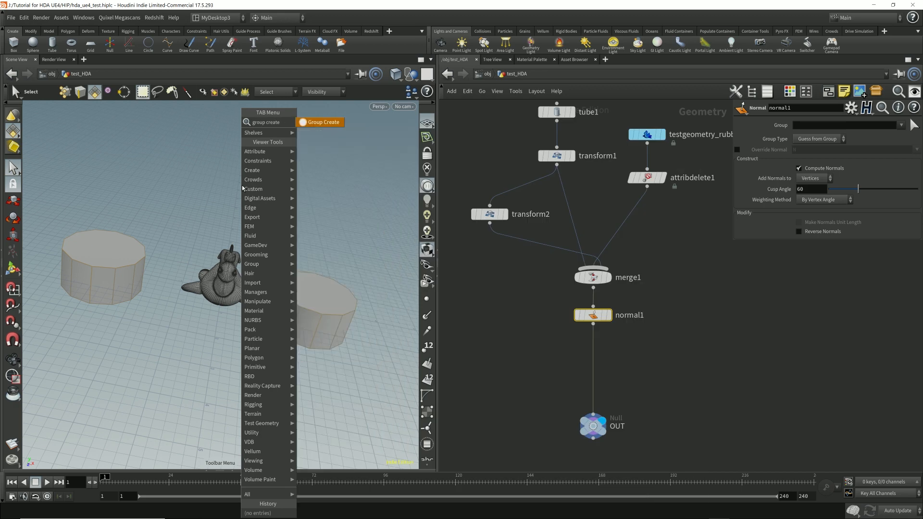
pyautogui.press('Return')
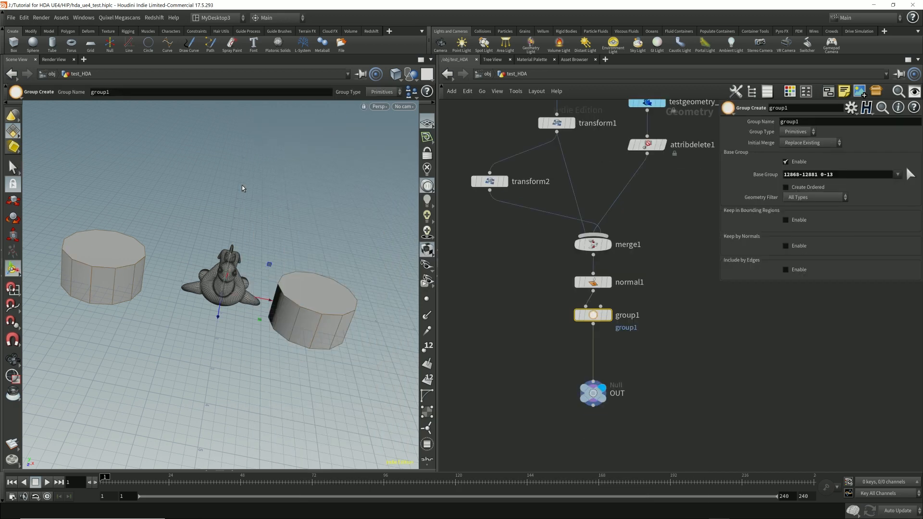
pyautogui.click(608, 319)
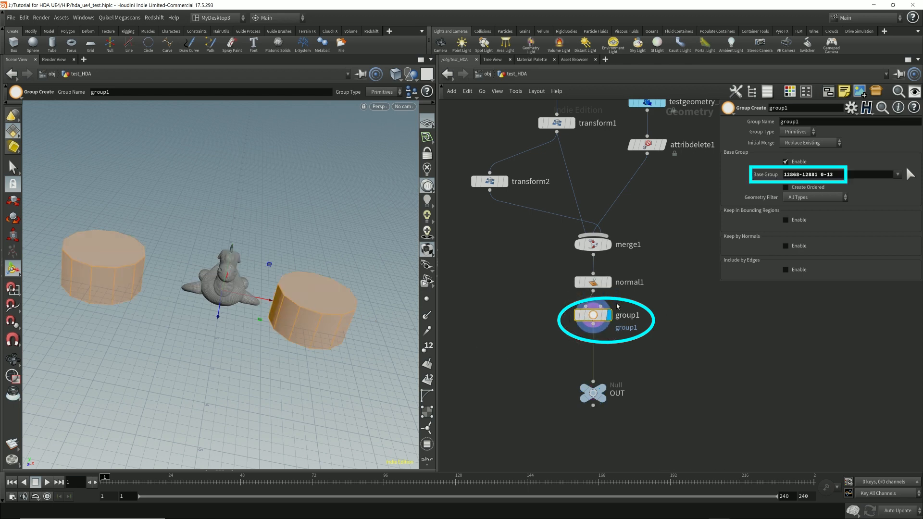
# Set the Group Name of the tube primitive group to collision_geo.
pyautogui.doubleClick(815, 123)
pyautogui.write('collision_')
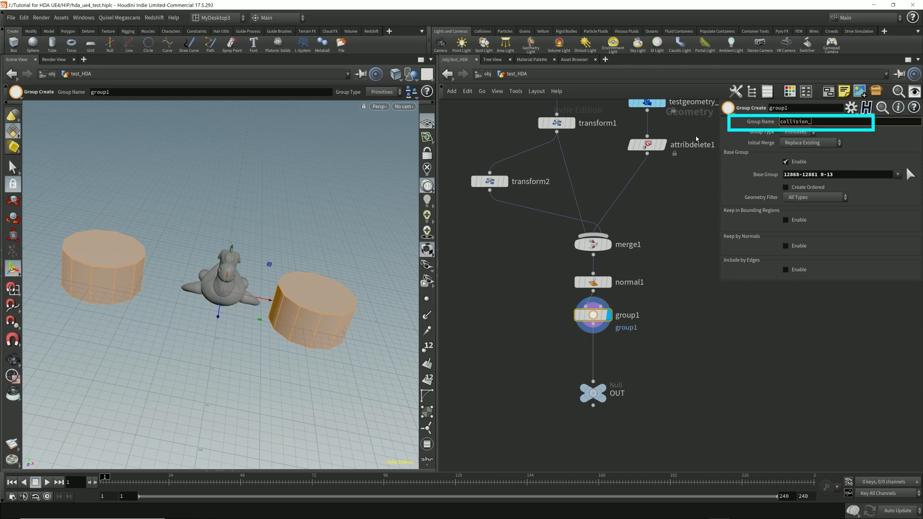
pyautogui.write('geo')
pyautogui.press('Return')
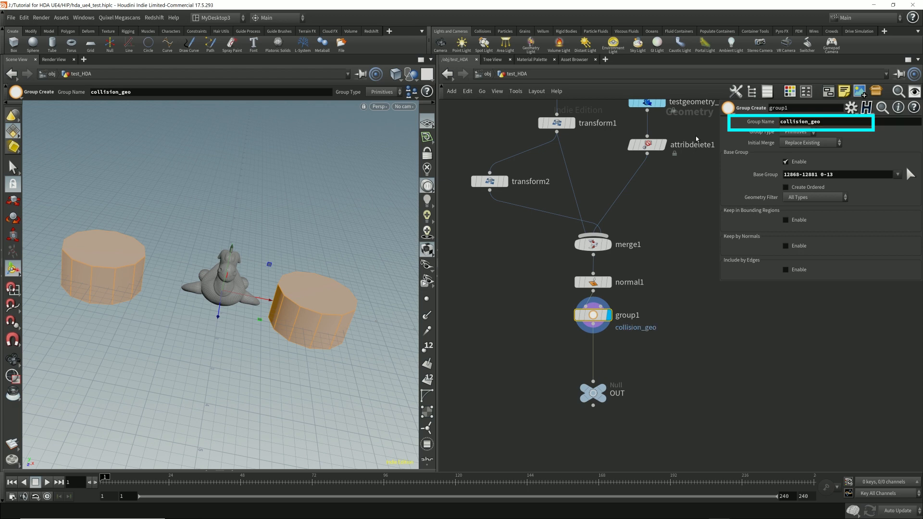
# Position the OUT null closer below the group node and set the display flag on OUT.
pyautogui.moveTo(591, 400)
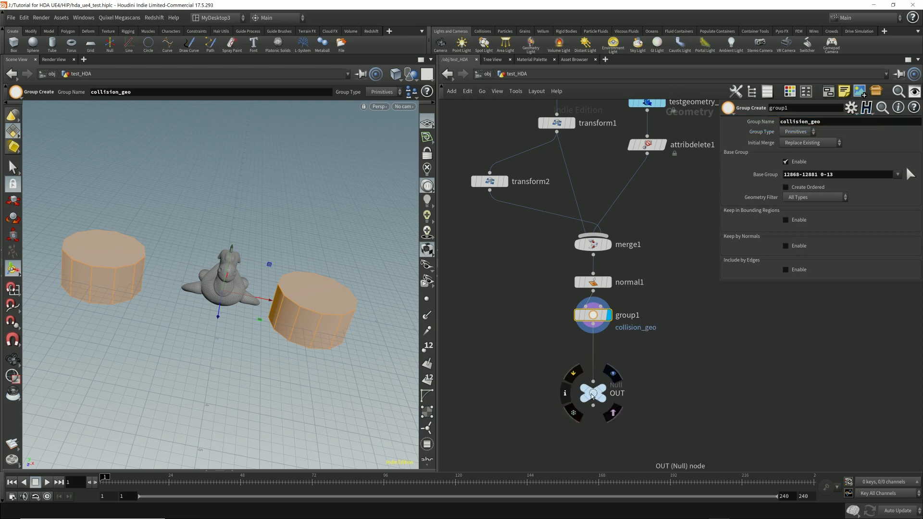
pyautogui.moveTo(591, 395); pyautogui.dragTo(590, 366)
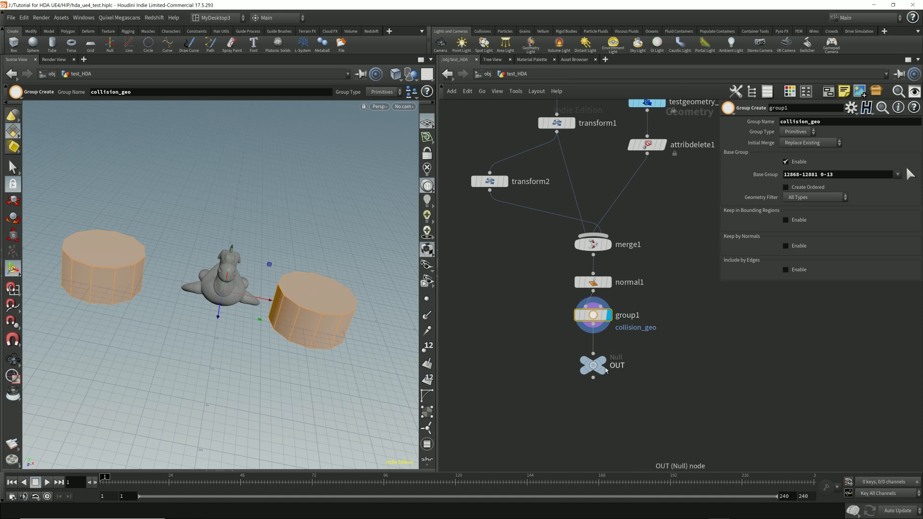
pyautogui.moveTo(593, 369); pyautogui.dragTo(592, 423)
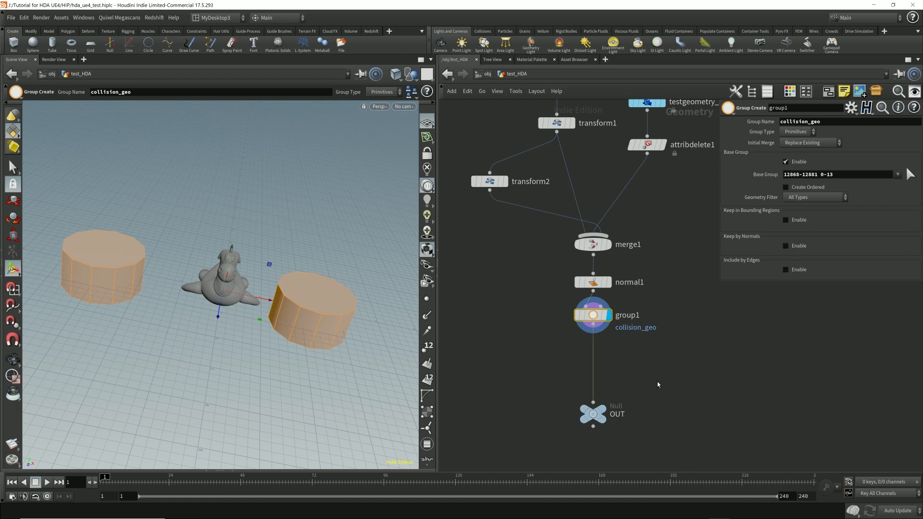
pyautogui.hotkey('ctrl', 'z')
pyautogui.click(611, 346)
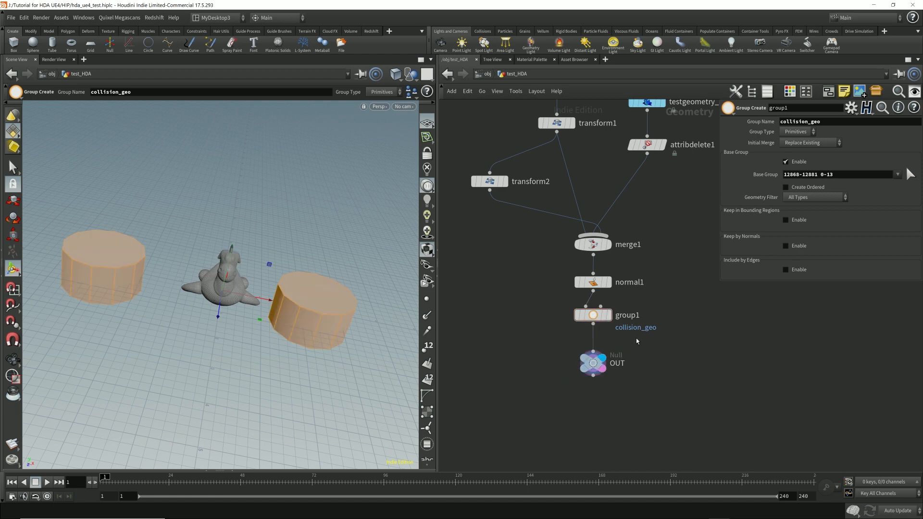
# Return to the object level and save the Test HDA asset.
pyautogui.click(486, 75)
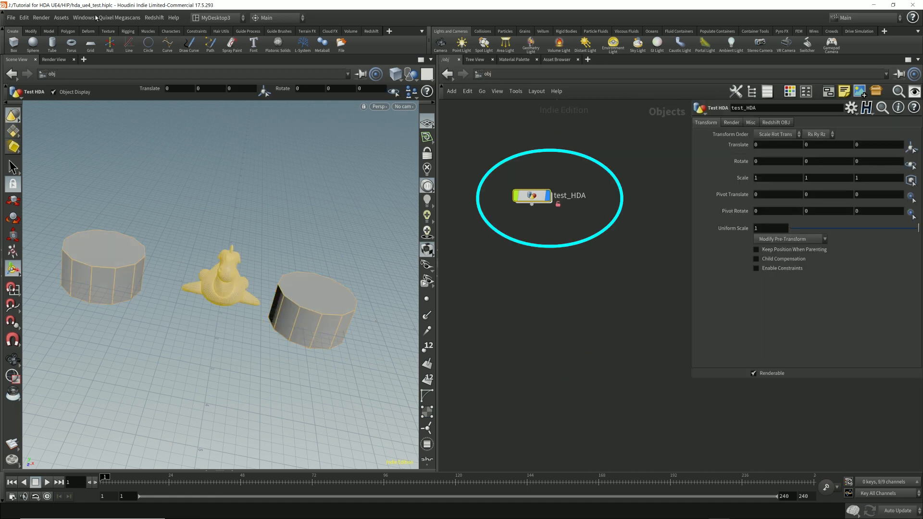
pyautogui.click(61, 17)
pyautogui.moveTo(84, 63)
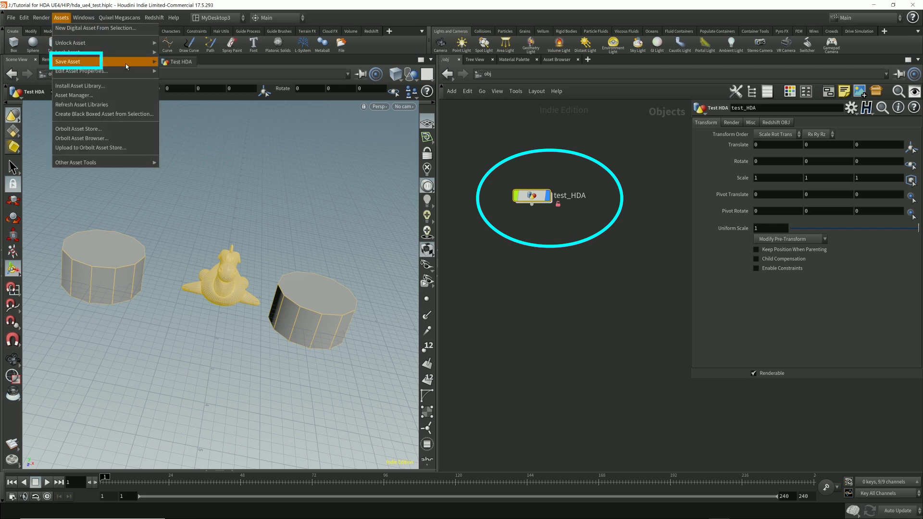
pyautogui.click(174, 63)
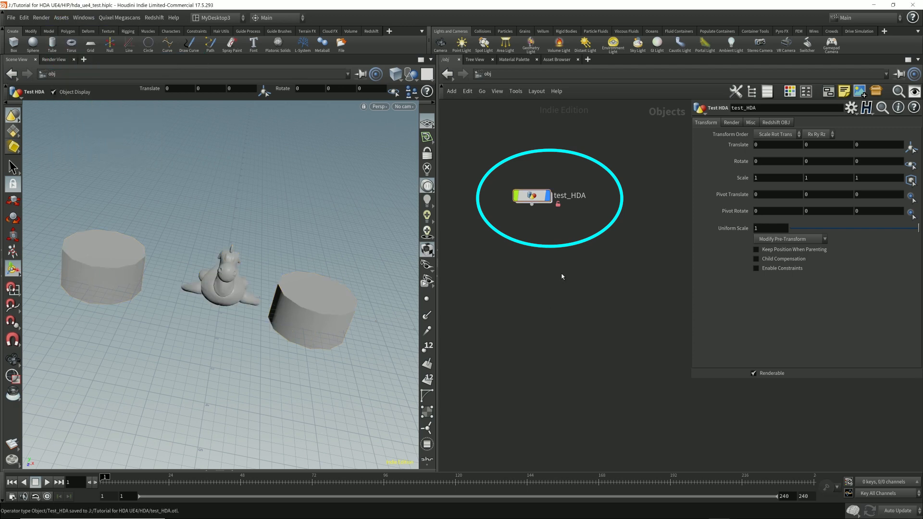
# Switch to Unreal Editor and rebuild the test_HDA actor's Houdini asset.
pyautogui.hotkey('alt', 'Tab')
pyautogui.click(367, 263)
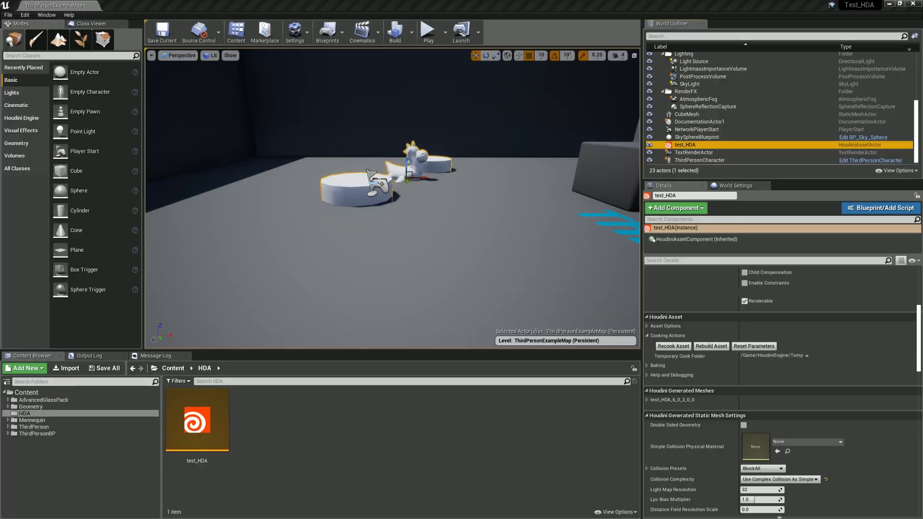
pyautogui.click(716, 348)
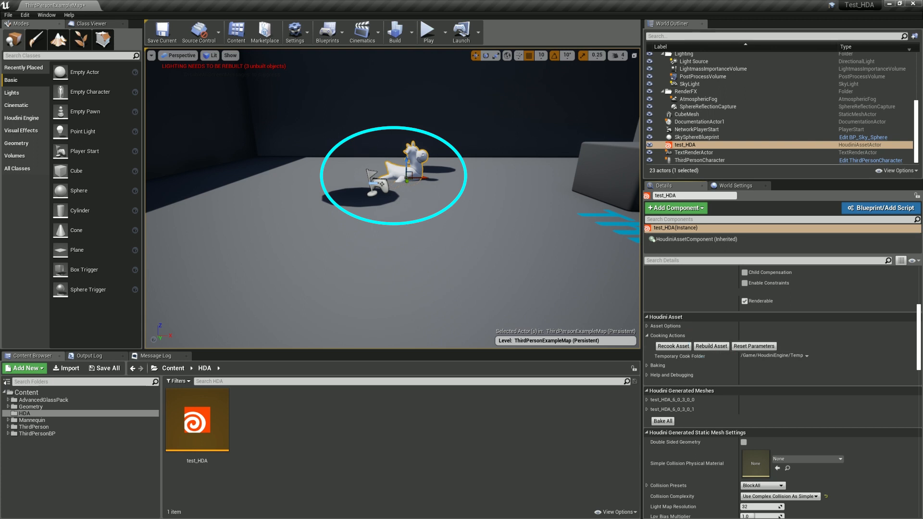
# Set the test_HDA actor's Collision Complexity to Project Default in the Houdini Generated Static Mesh Settings.
pyautogui.scroll(-4, 798, 419)
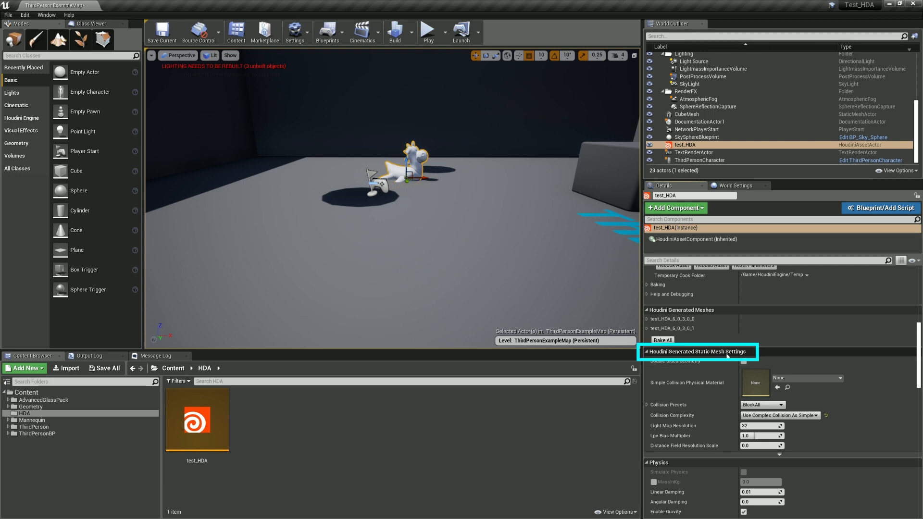
pyautogui.click(761, 415)
pyautogui.click(760, 426)
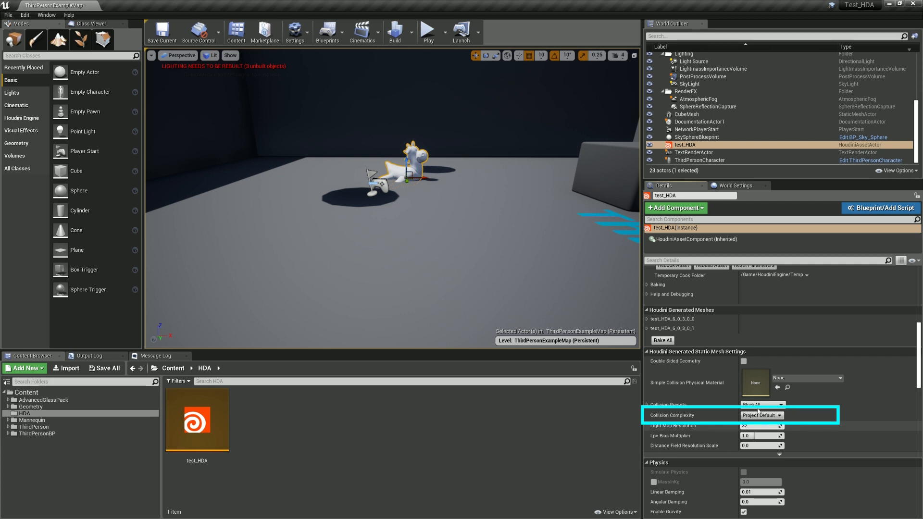
# Rebuild the test_HDA asset and play the level, walking the character into the rubber toy and tube area to test collision.
pyautogui.scroll(1, 735, 379)
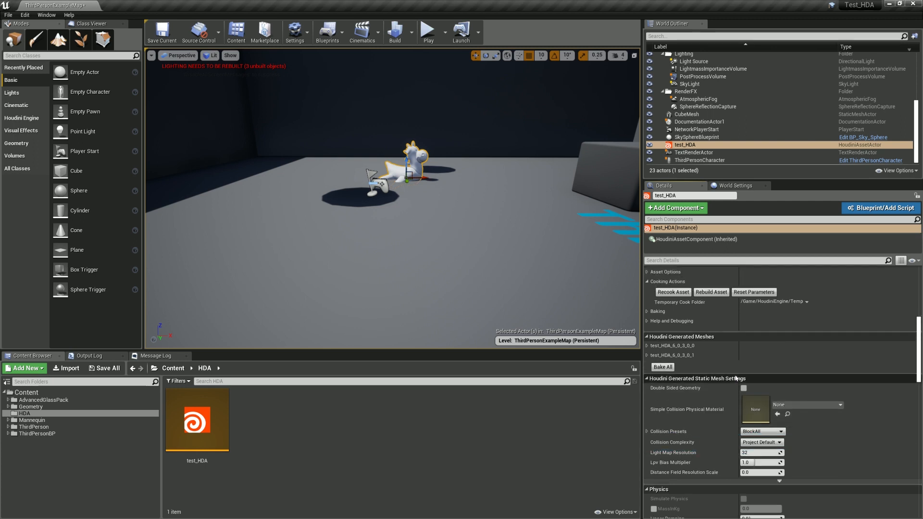
pyautogui.click(709, 295)
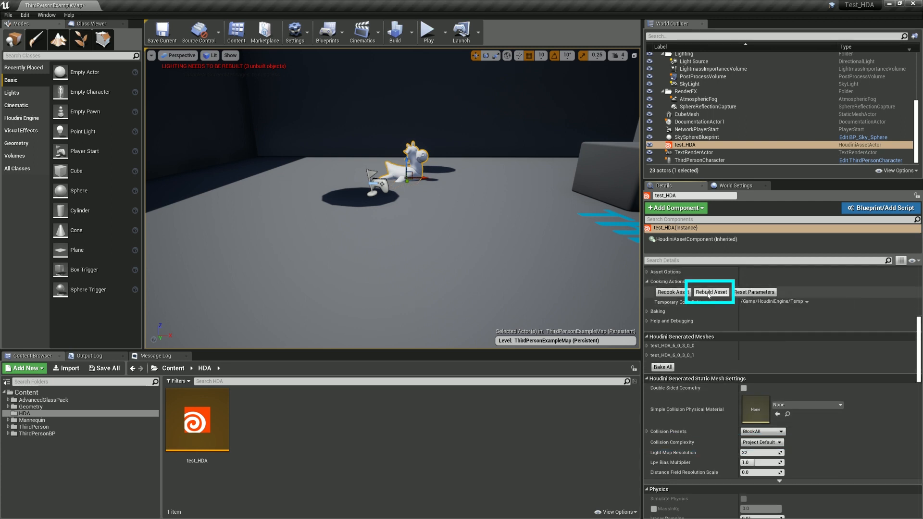
pyautogui.click(428, 31)
pyautogui.click(479, 181)
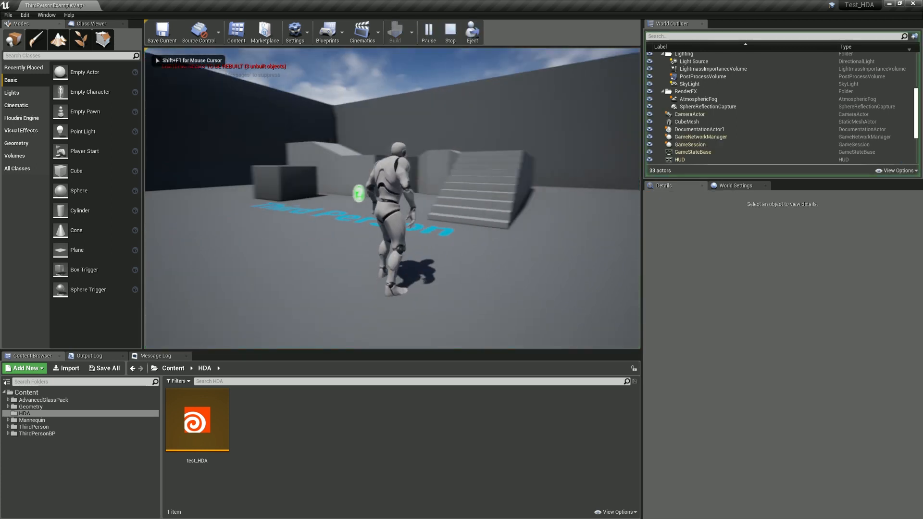
pyautogui.press('w')
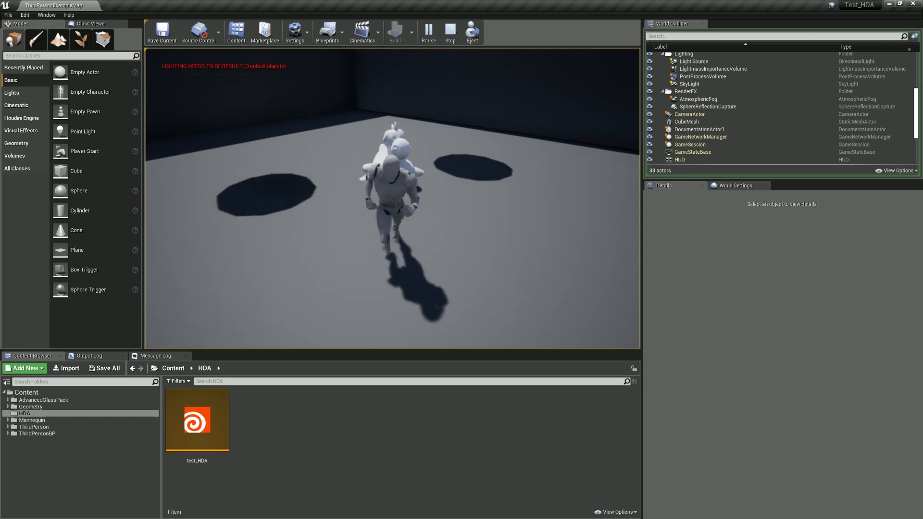
pyautogui.press('w')
pyautogui.press('s')
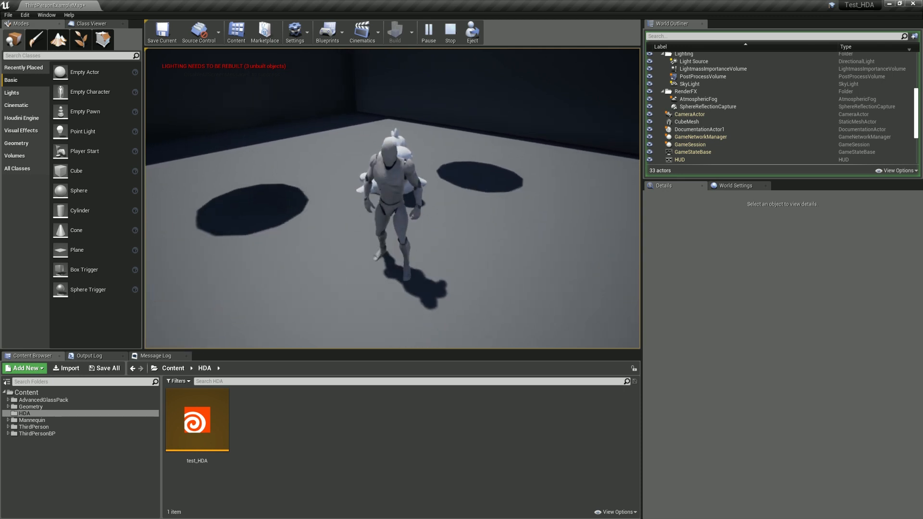
pyautogui.press('w')
pyautogui.press('s')
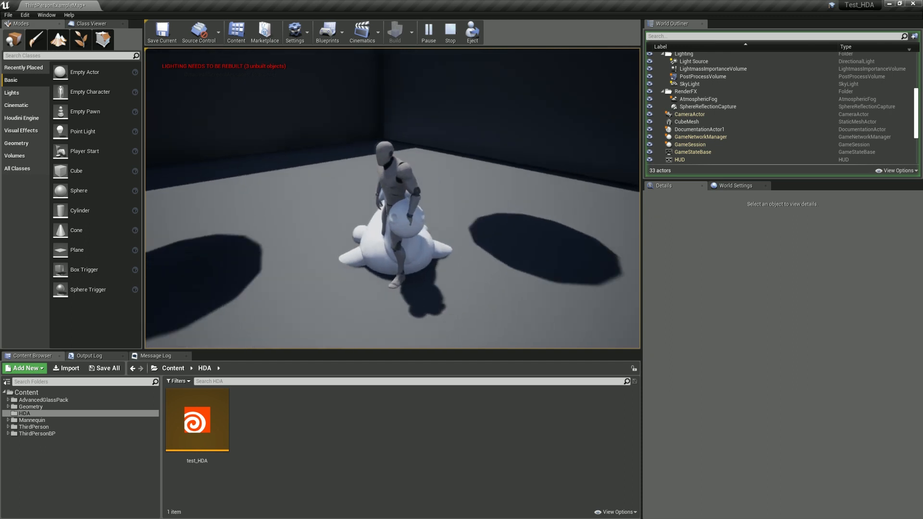
pyautogui.press('Escape')
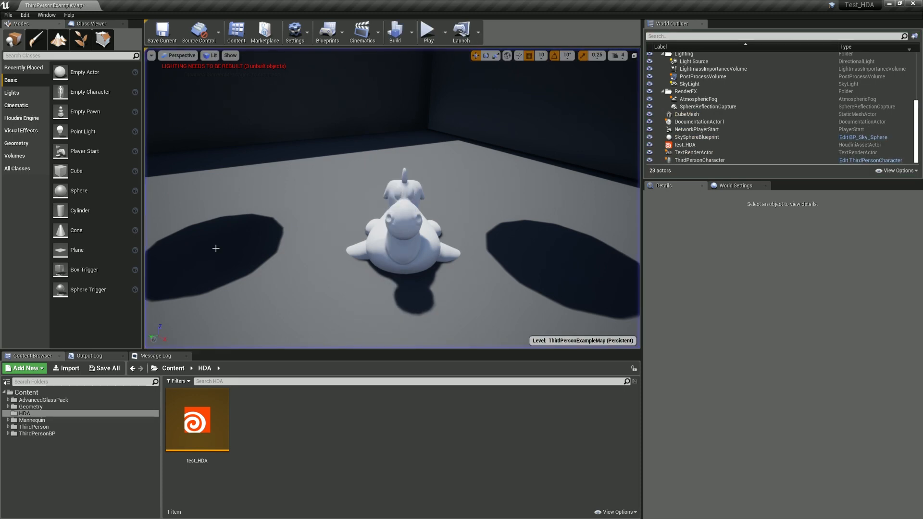
# Switch to Houdini and, inside test_HDA, duplicate the group1 node and place the copy between group1 and OUT.
pyautogui.hotkey('alt', 'Tab')
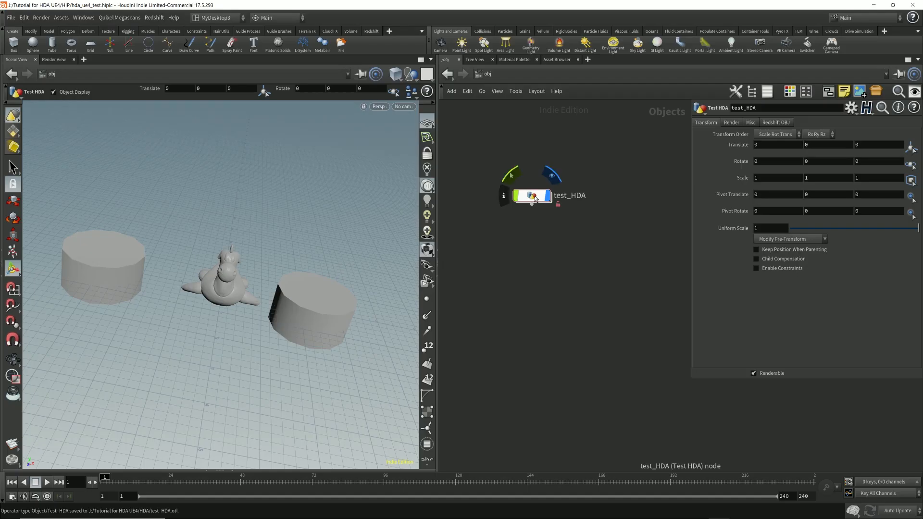
pyautogui.doubleClick(535, 199)
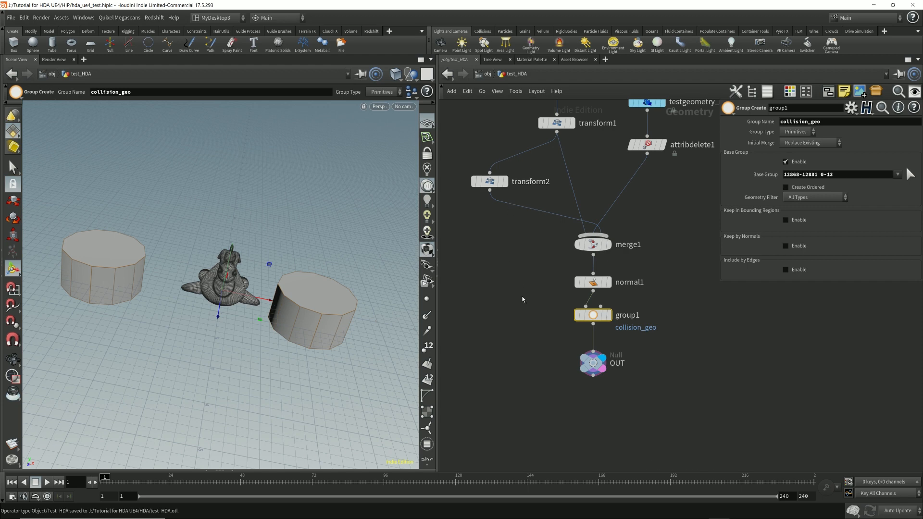
pyautogui.moveTo(580, 318)
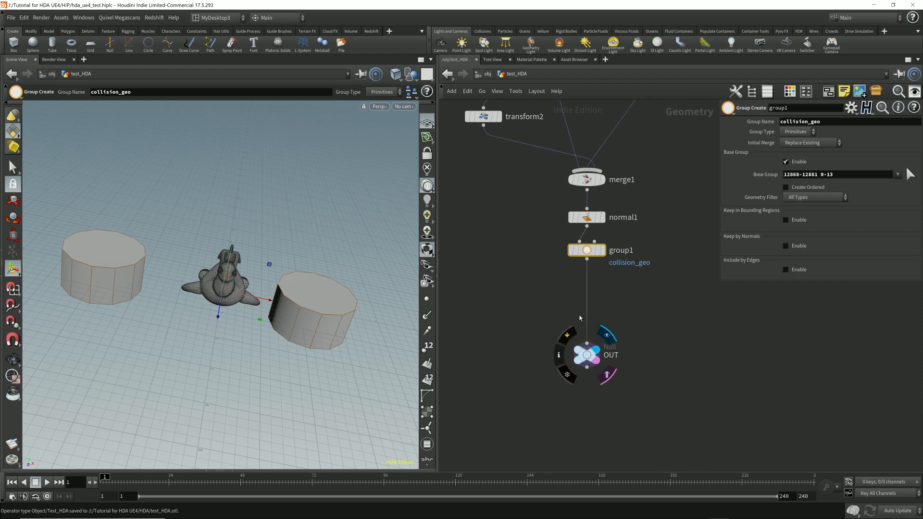
pyautogui.moveTo(595, 252)
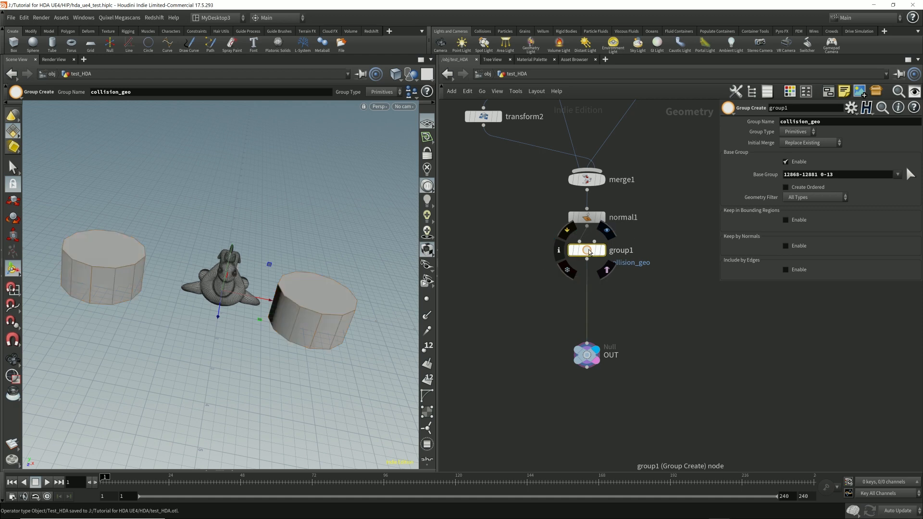
pyautogui.moveTo(590, 252)
pyautogui.keyDown('alt'); pyautogui.mouseDown()
pyautogui.moveTo(533, 294)
pyautogui.moveTo(587, 260)
pyautogui.mouseUp(); pyautogui.keyUp('alt')
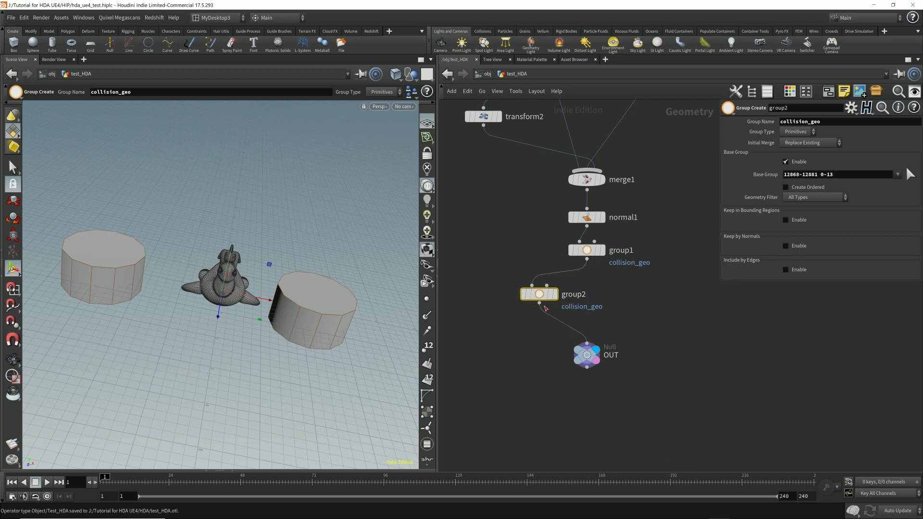
pyautogui.moveTo(533, 296); pyautogui.dragTo(587, 295)
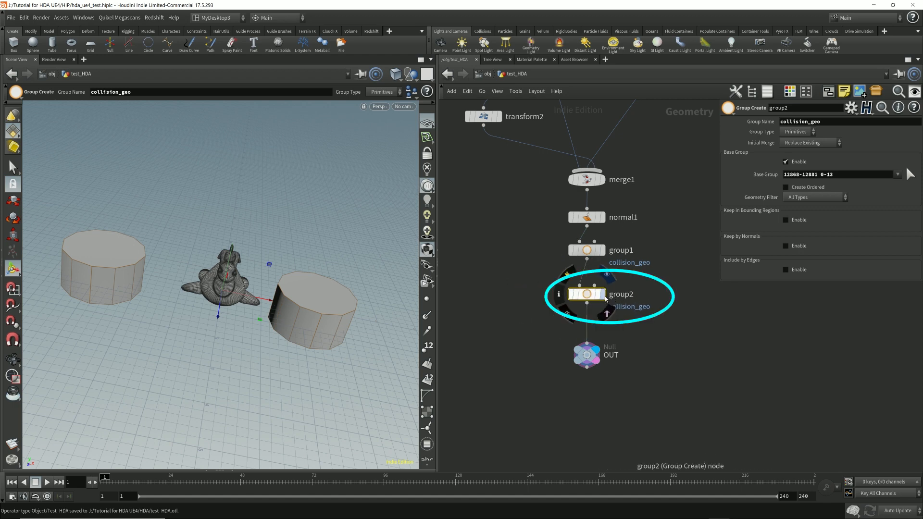
# Set the group2 node's group name to rendered_collision_geo and put the display flag on OUT.
pyautogui.click(601, 294)
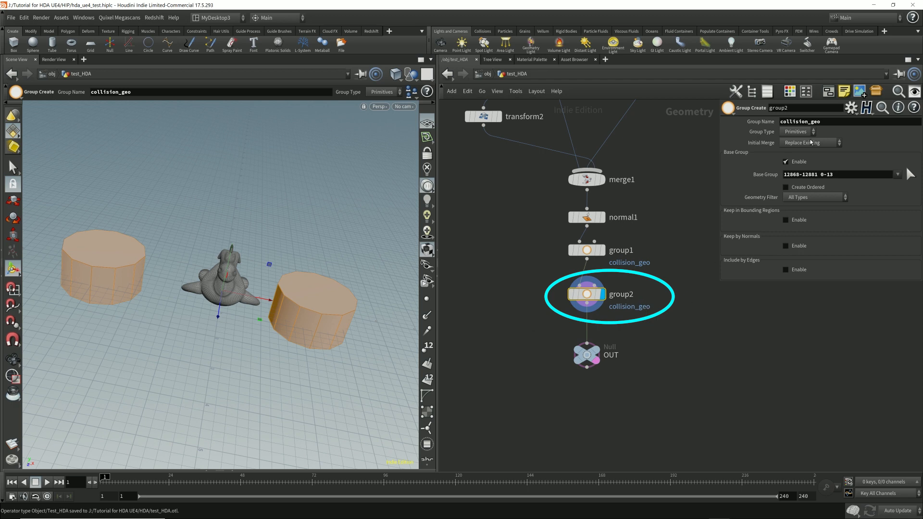
pyautogui.click(812, 122)
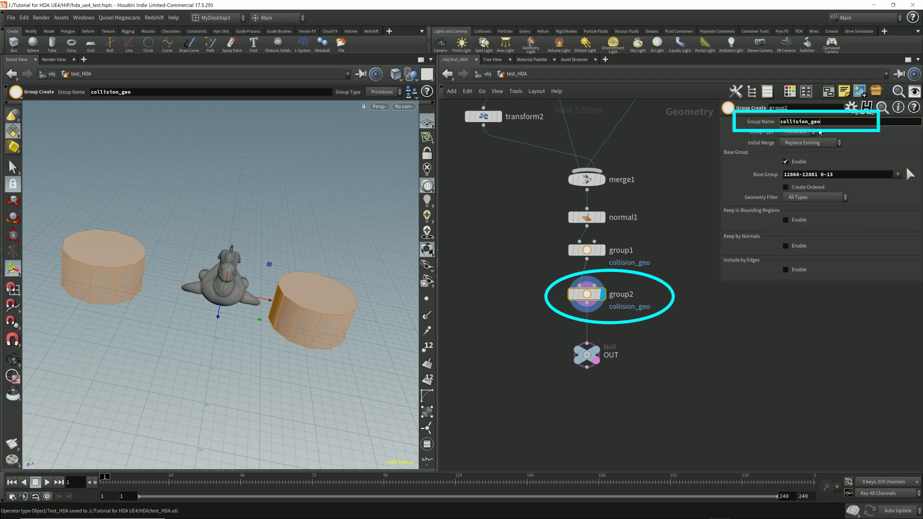
pyautogui.write('rendered_')
pyautogui.press('Return')
pyautogui.click(596, 349)
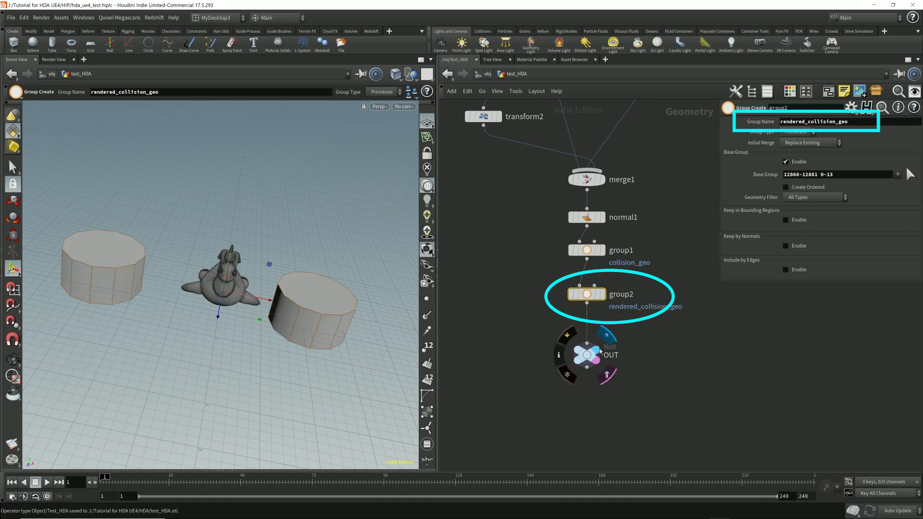
pyautogui.click(718, 347)
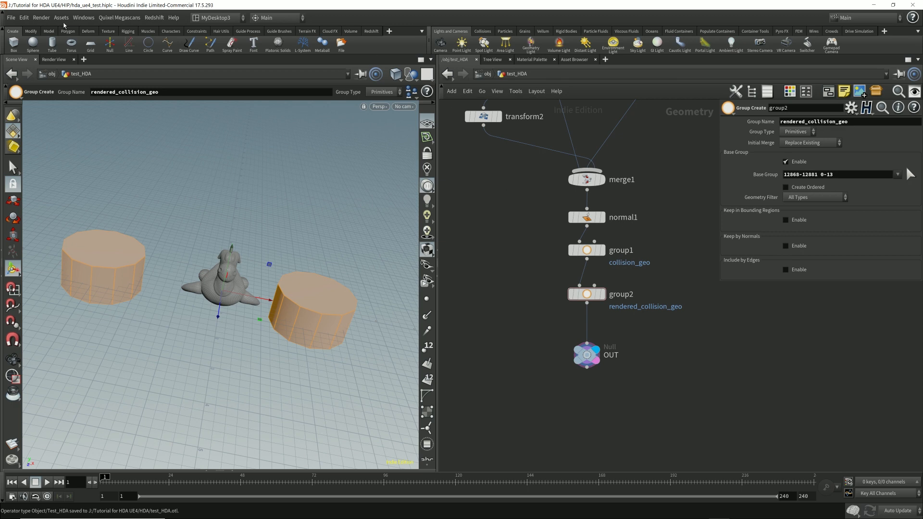
# Return to the object level and save the Test HDA asset with the rendered collision group.
pyautogui.click(486, 73)
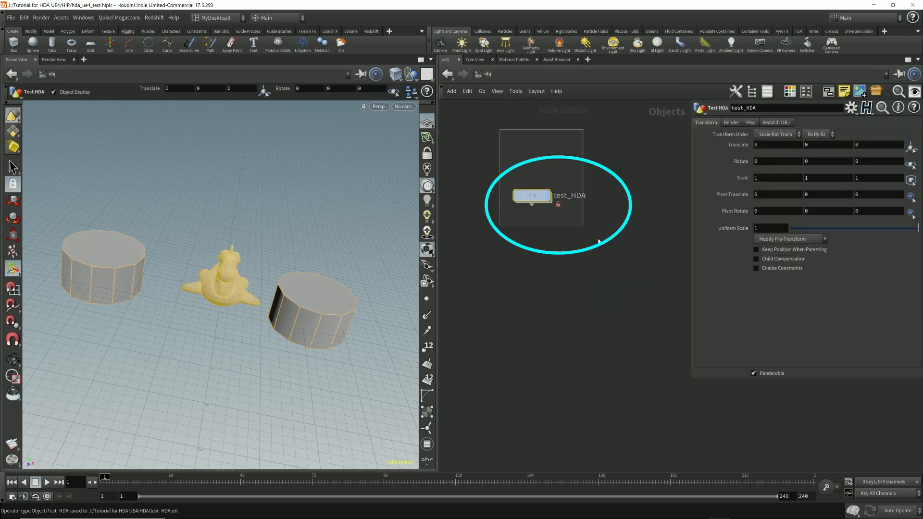
pyautogui.click(62, 17)
pyautogui.moveTo(72, 62)
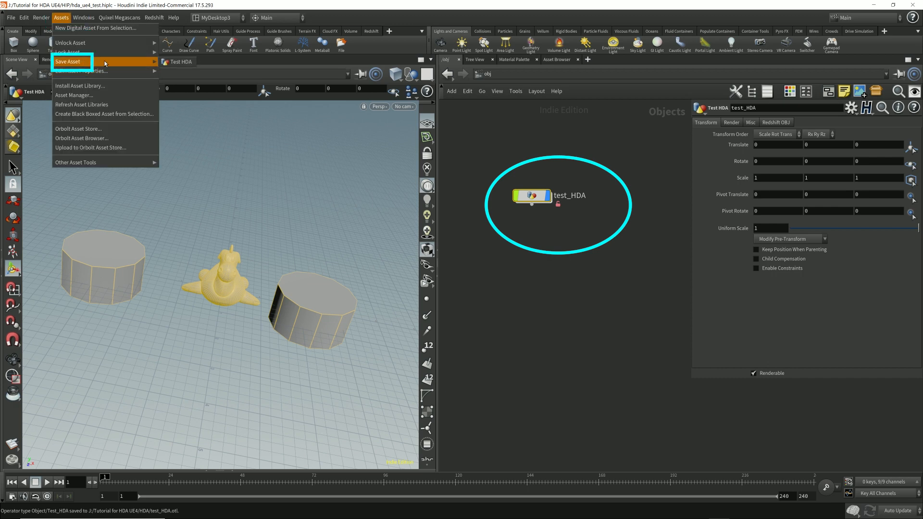
pyautogui.click(177, 61)
# Switch to Unreal Editor, select the test_HDA actor in the level and rebuild its Houdini asset.
pyautogui.hotkey('alt', 'Tab')
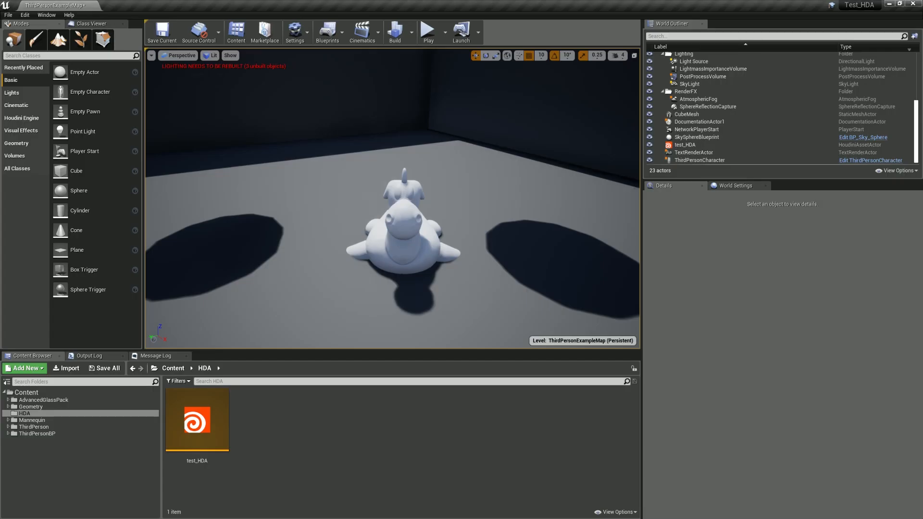
pyautogui.click(405, 240)
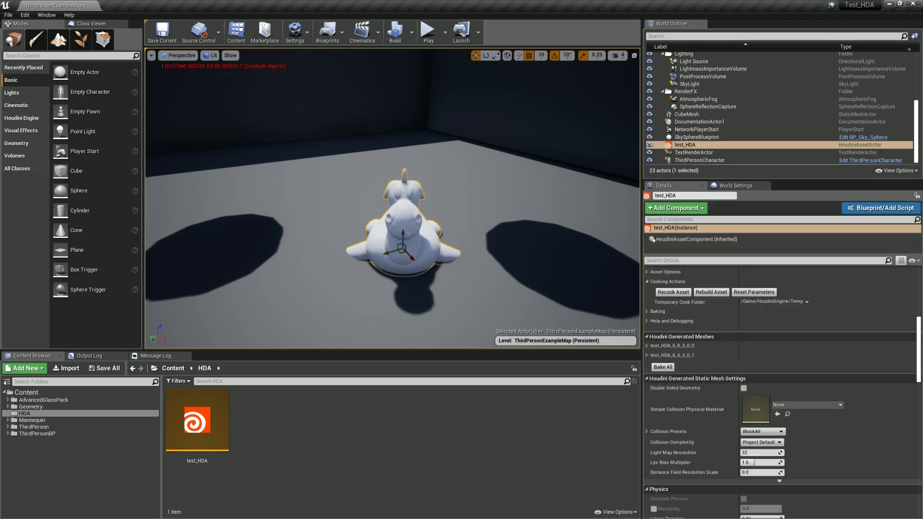
pyautogui.click(712, 292)
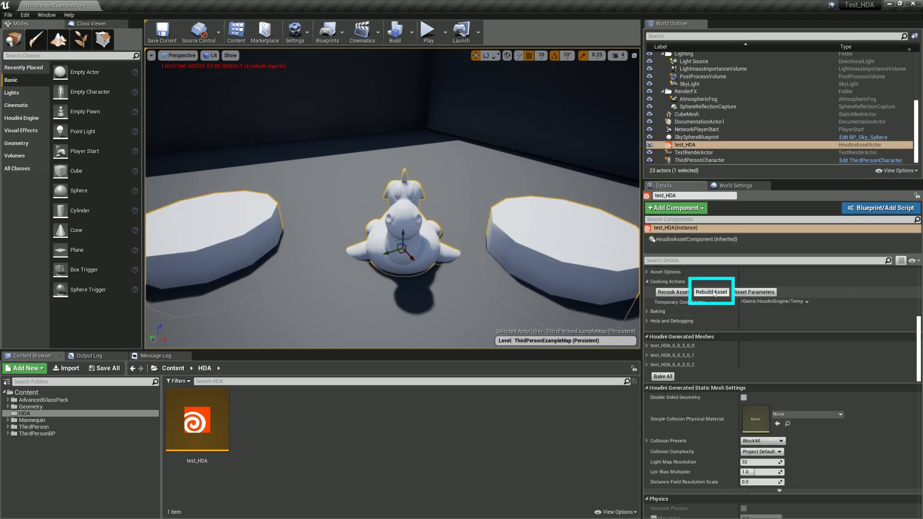
# Play the level and make the character run and jump onto the tubes to test their collision.
pyautogui.click(427, 31)
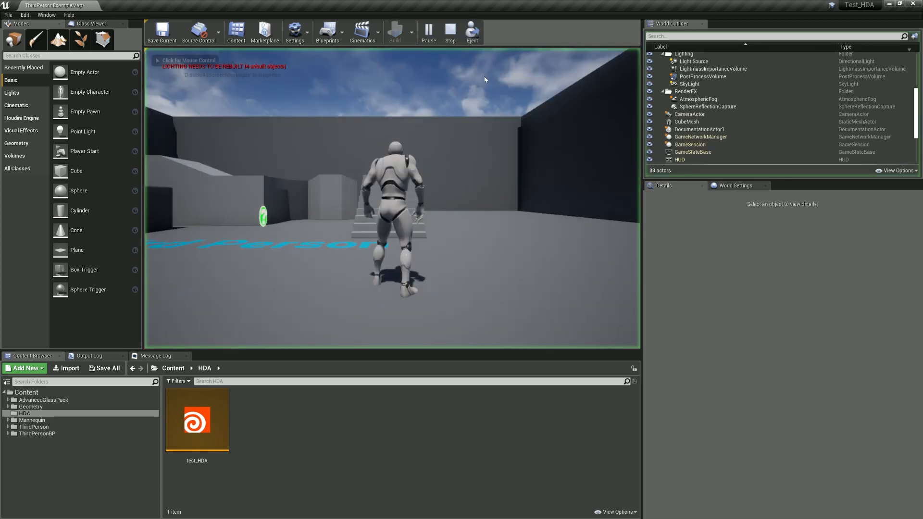
pyautogui.click(484, 80)
pyautogui.press('w')
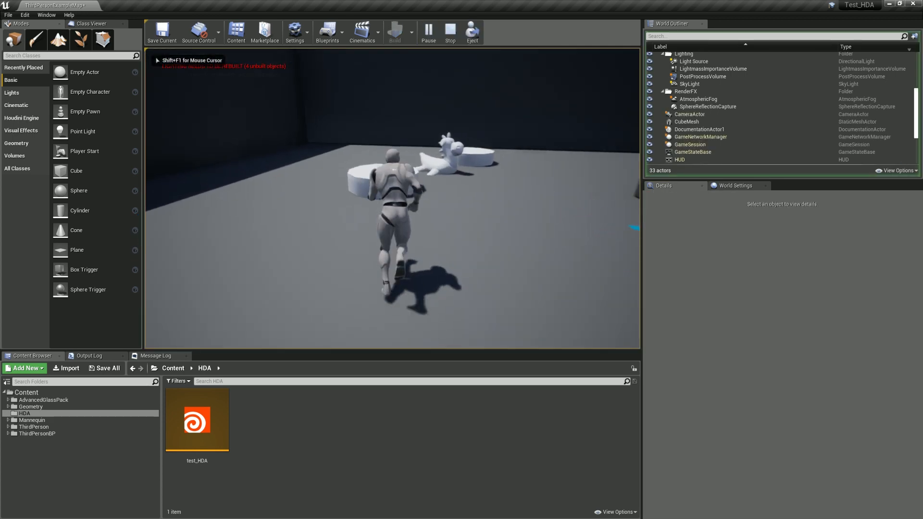
pyautogui.press('space')
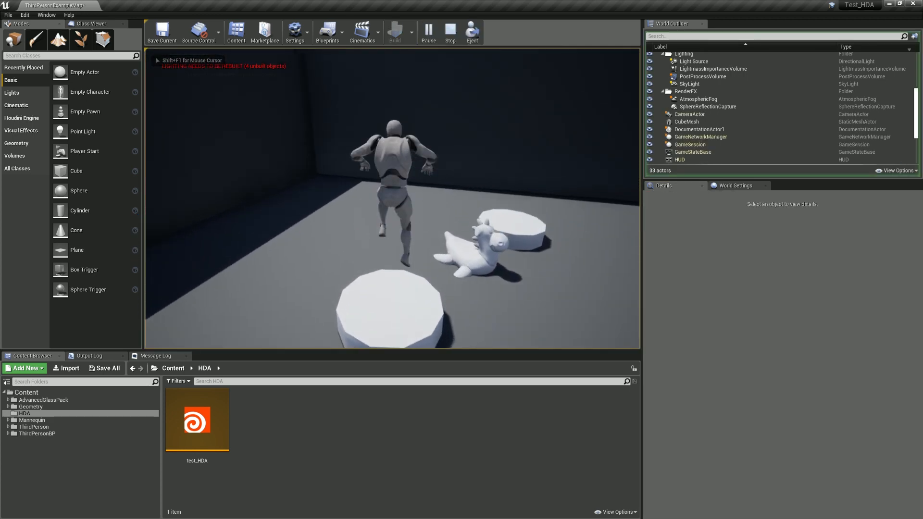
pyautogui.press('w')
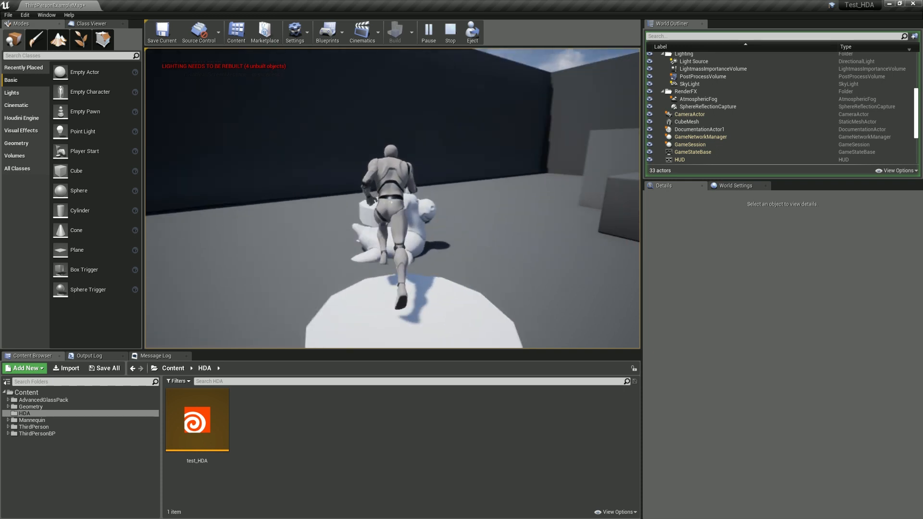
pyautogui.press('space')
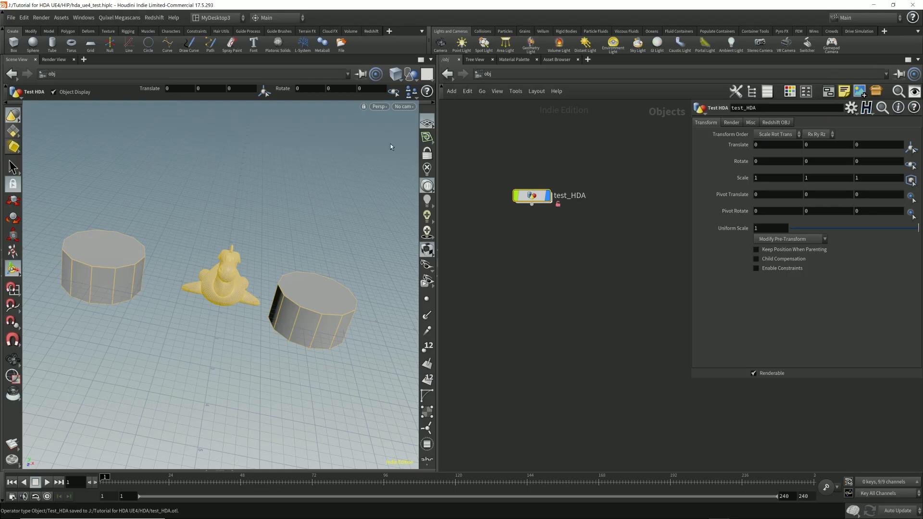
# Inside test_HDA, examine the collision_geo and rendered_collision_geo group nodes and display group2 to check which geometry it covers.
pyautogui.doubleClick(527, 198)
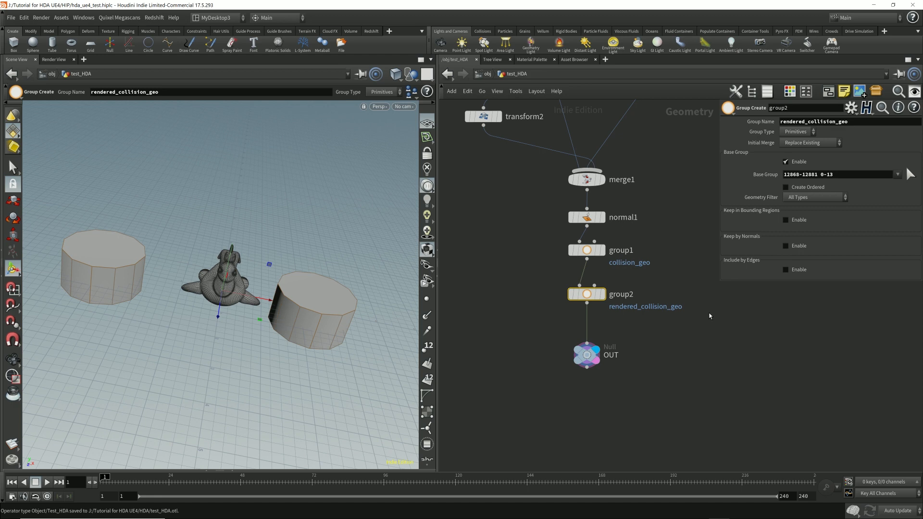
pyautogui.moveTo(531, 282); pyautogui.dragTo(530, 282)
pyautogui.moveTo(522, 318); pyautogui.dragTo(741, 283)
pyautogui.click(607, 247)
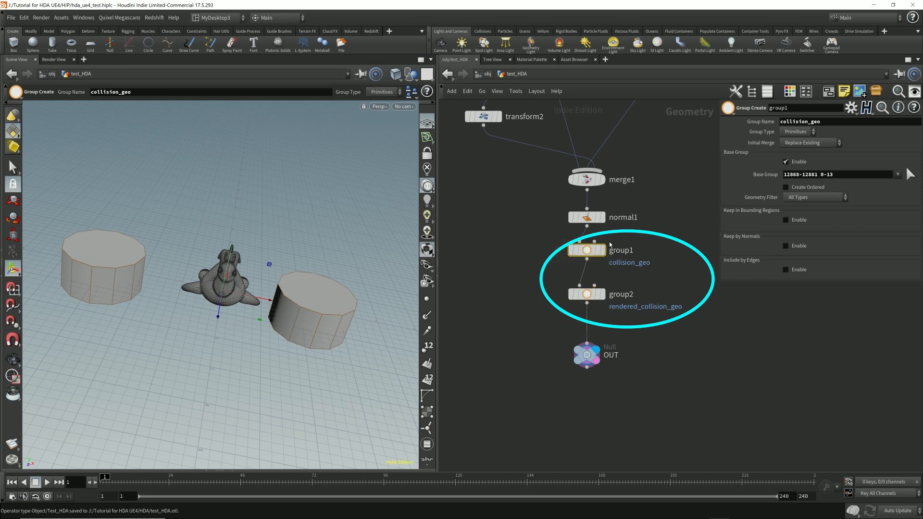
pyautogui.moveTo(538, 327); pyautogui.dragTo(697, 245)
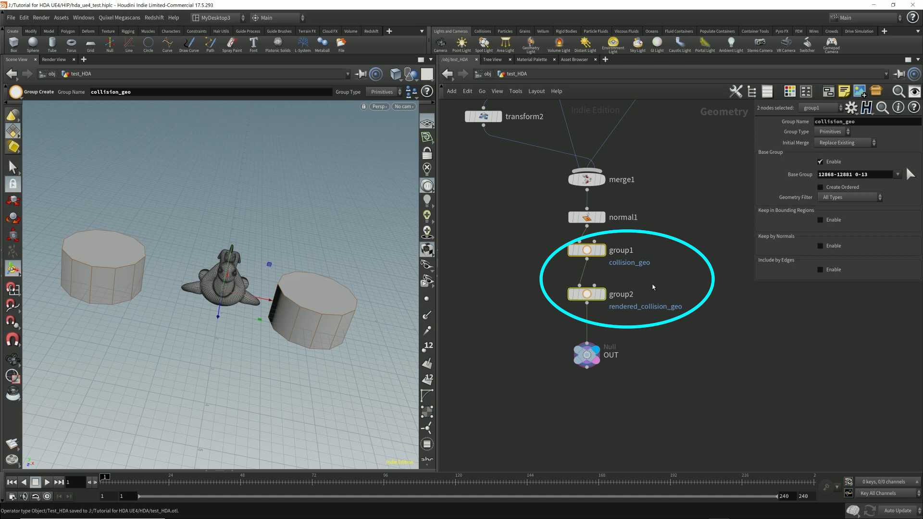
pyautogui.moveTo(533, 323); pyautogui.dragTo(722, 278)
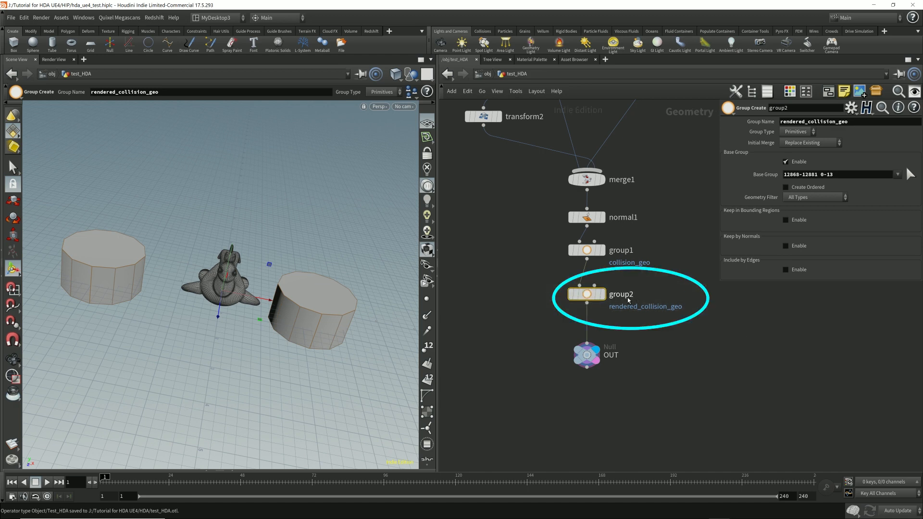
pyautogui.click(602, 297)
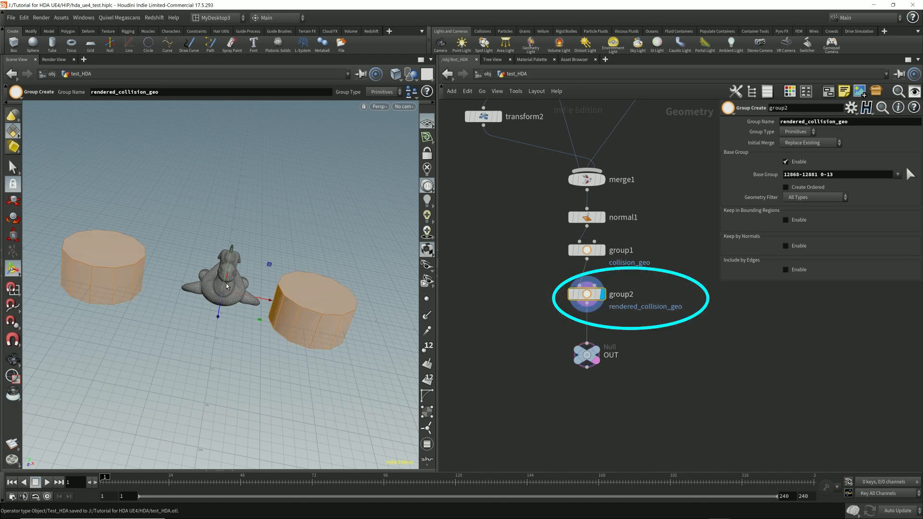
pyautogui.moveTo(250, 266)
pyautogui.keyDown('alt'); pyautogui.mouseDown()
pyautogui.moveTo(236, 279)
pyautogui.moveTo(207, 269)
pyautogui.moveTo(229, 222)
pyautogui.moveTo(281, 214)
pyautogui.moveTo(301, 233)
pyautogui.moveTo(260, 259)
pyautogui.mouseUp(); pyautogui.keyUp('alt')
# Switch to Unreal Editor, stop the play session and view the test_HDA actor's transform and Houdini parameters.
pyautogui.hotkey('alt', 'Tab')
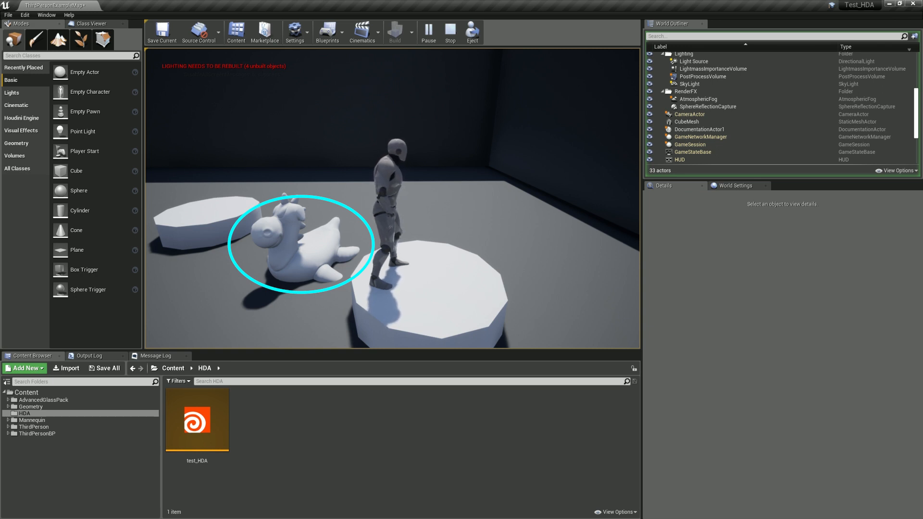
pyautogui.press('Escape')
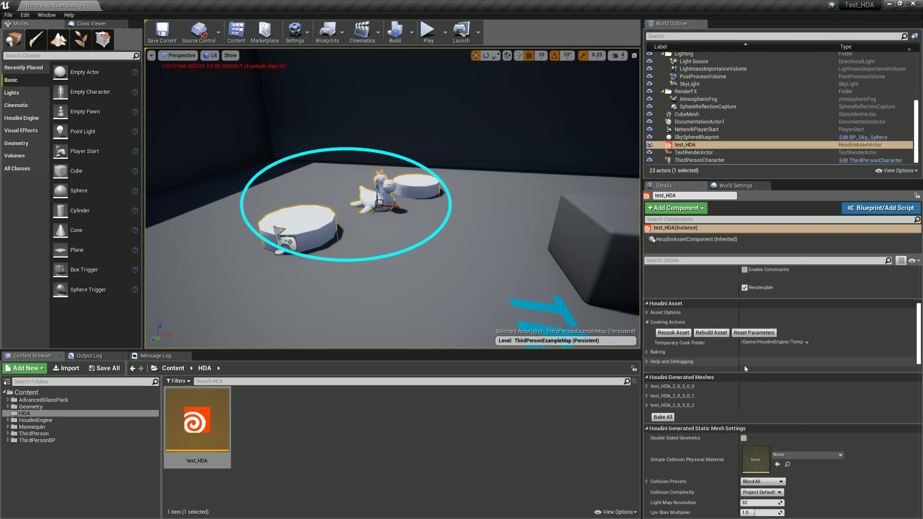
pyautogui.scroll(6, 739, 364)
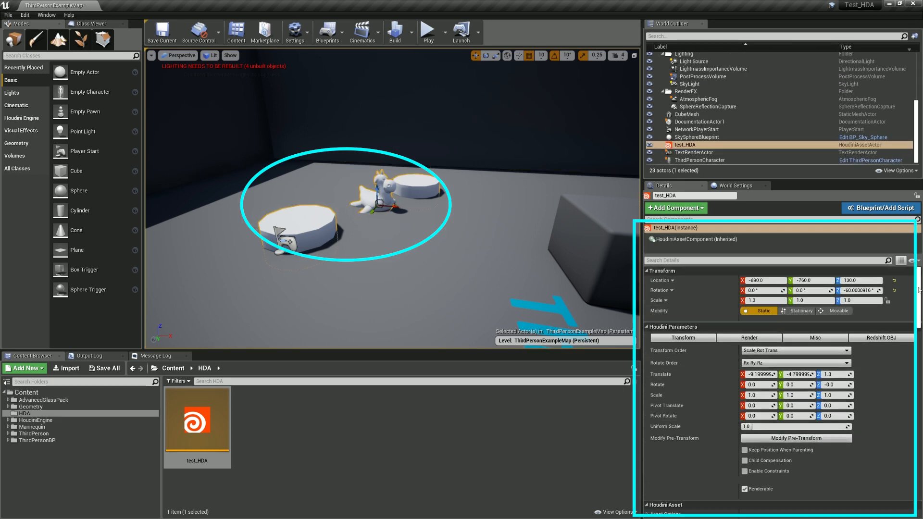
# Expand all three Houdini Generated Meshes entries of test_HDA and examine their static meshes, collider types and materials.
pyautogui.scroll(-4, 919, 319)
pyautogui.moveTo(919, 319)
pyautogui.mouseDown()
pyautogui.moveTo(919, 413)
pyautogui.moveTo(918, 313)
pyautogui.mouseUp()
pyautogui.scroll(-4, 651, 363)
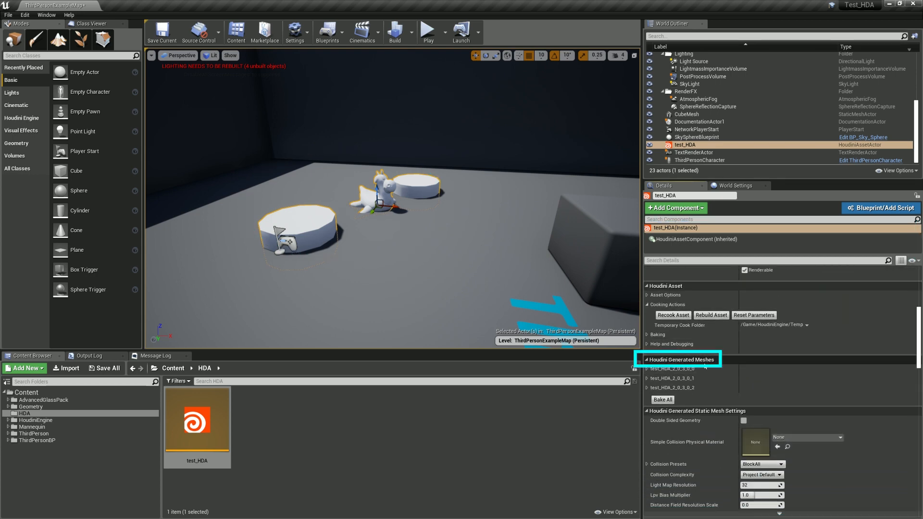
pyautogui.click(673, 369)
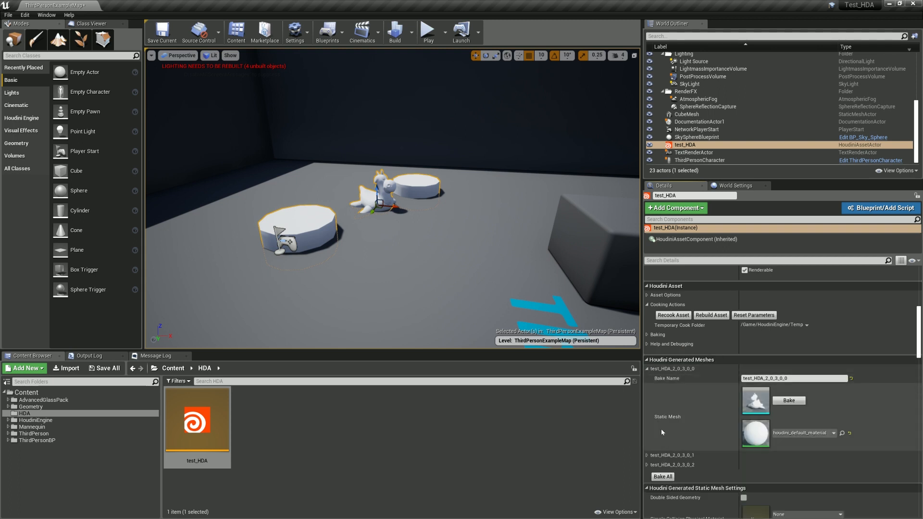
pyautogui.click(670, 455)
pyautogui.scroll(-2, 670, 462)
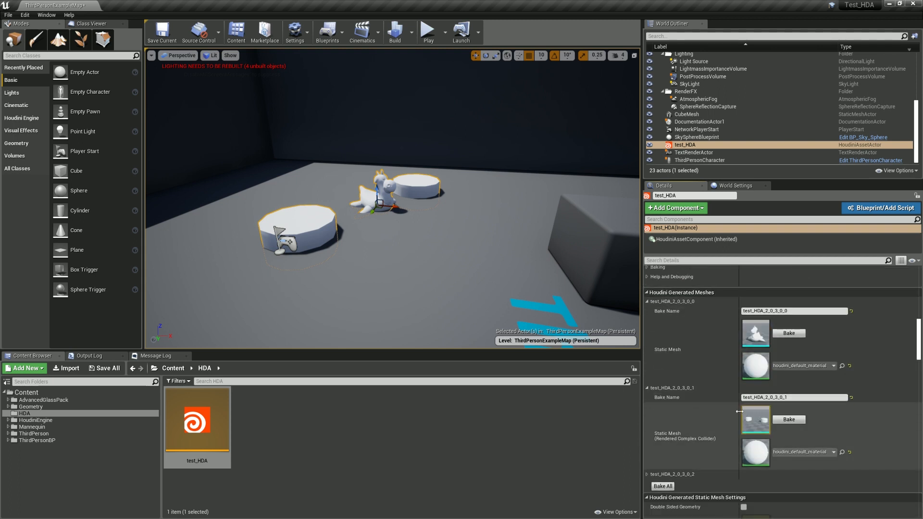
pyautogui.click(671, 474)
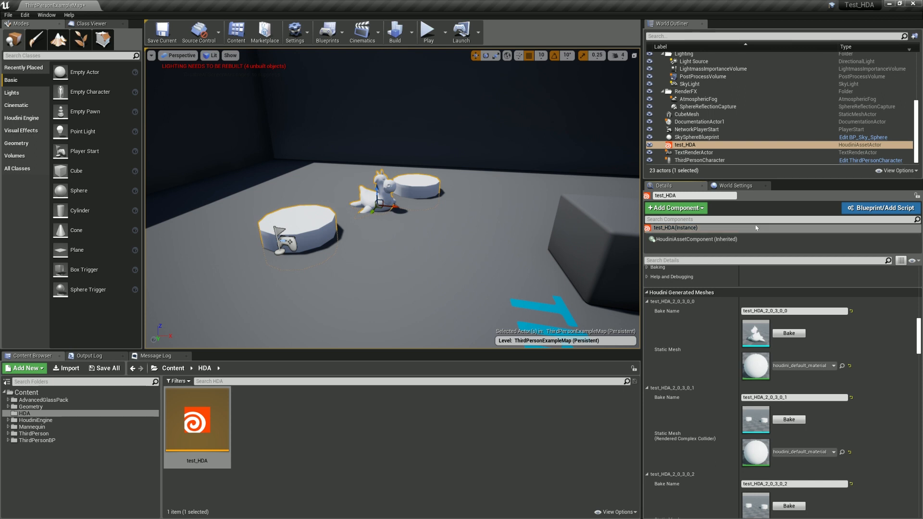
pyautogui.moveTo(761, 180); pyautogui.dragTo(763, 102)
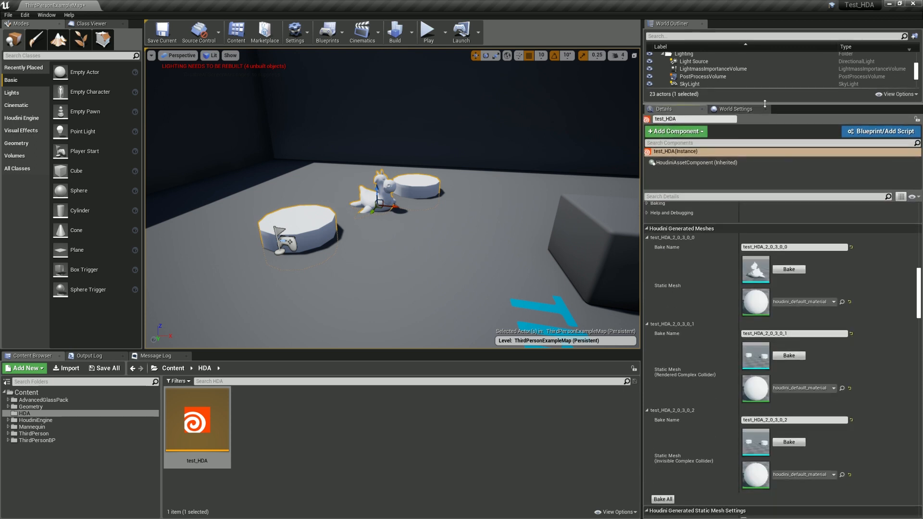
pyautogui.scroll(-1, 766, 220)
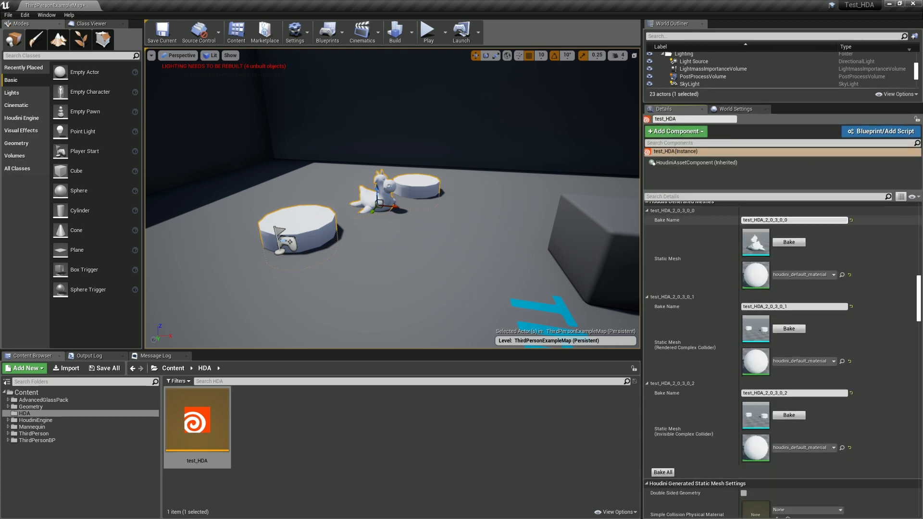
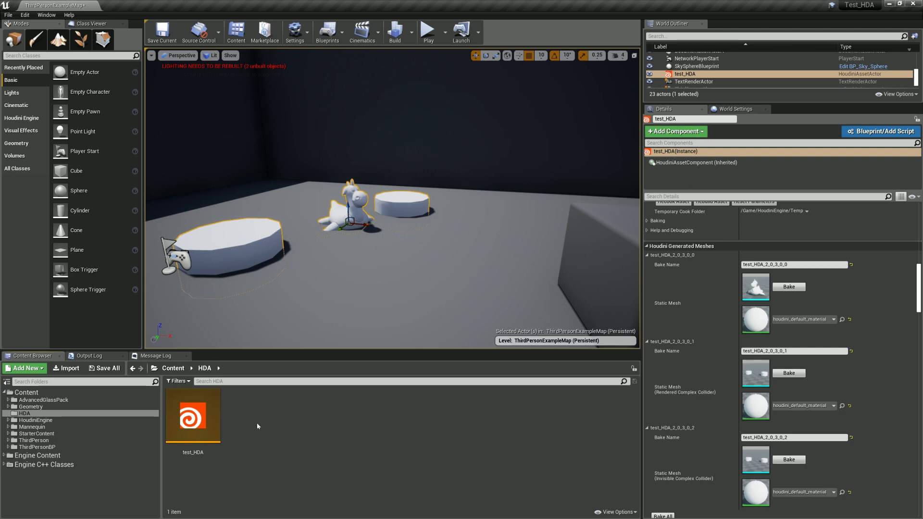
# Browse to the Materials folder inside StarterContent in the project content.
pyautogui.click(25, 435)
pyautogui.click(9, 434)
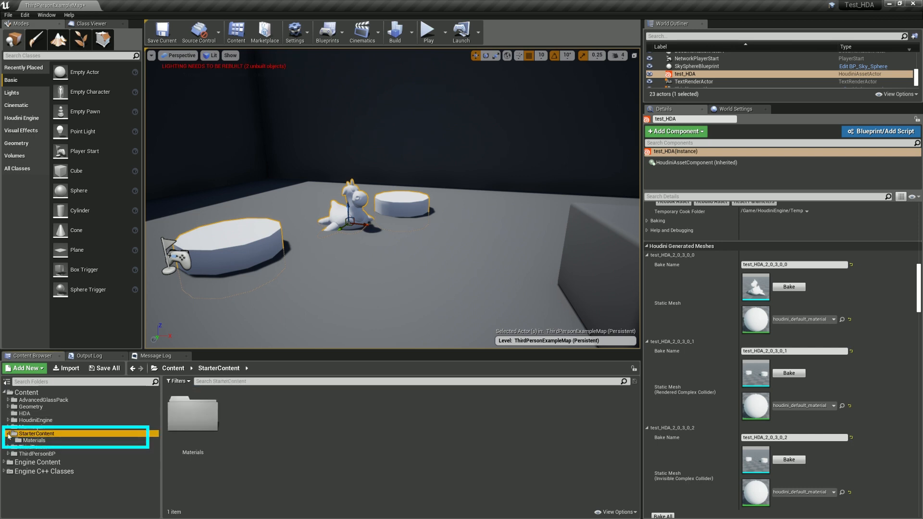
pyautogui.click(39, 441)
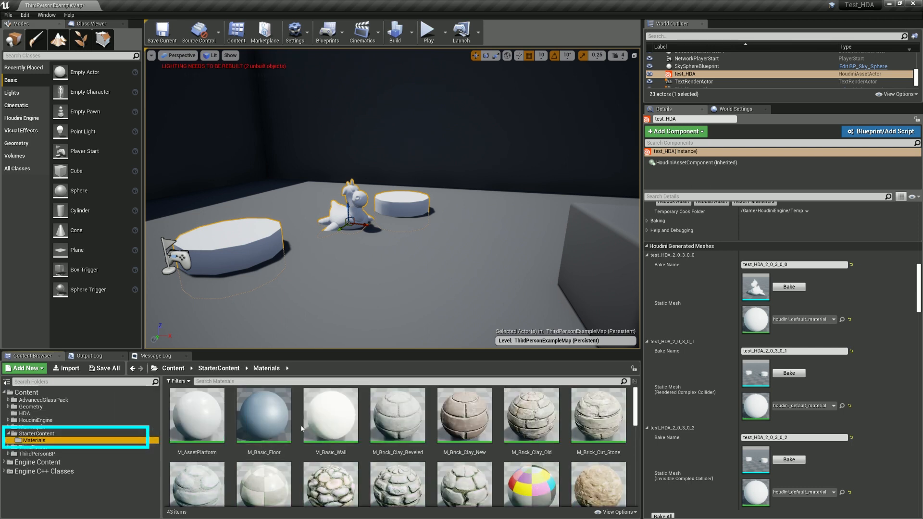
pyautogui.click(36, 434)
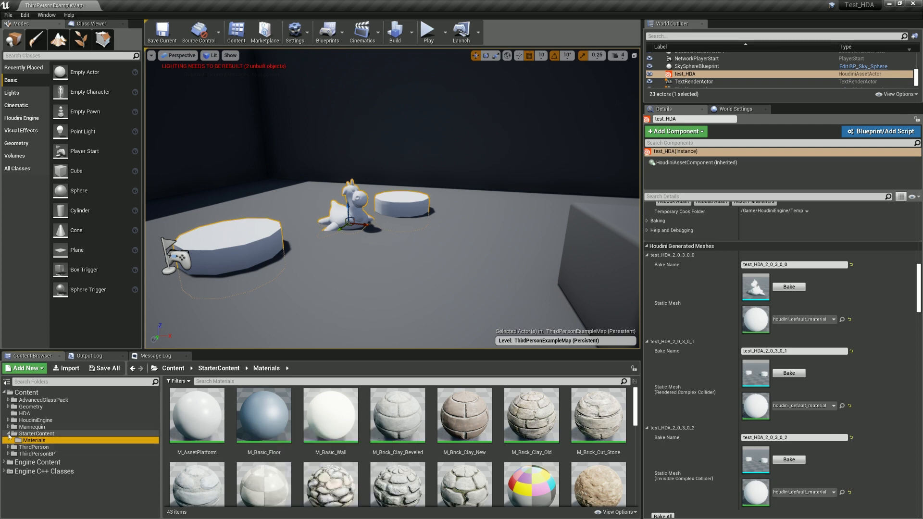
pyautogui.click(34, 440)
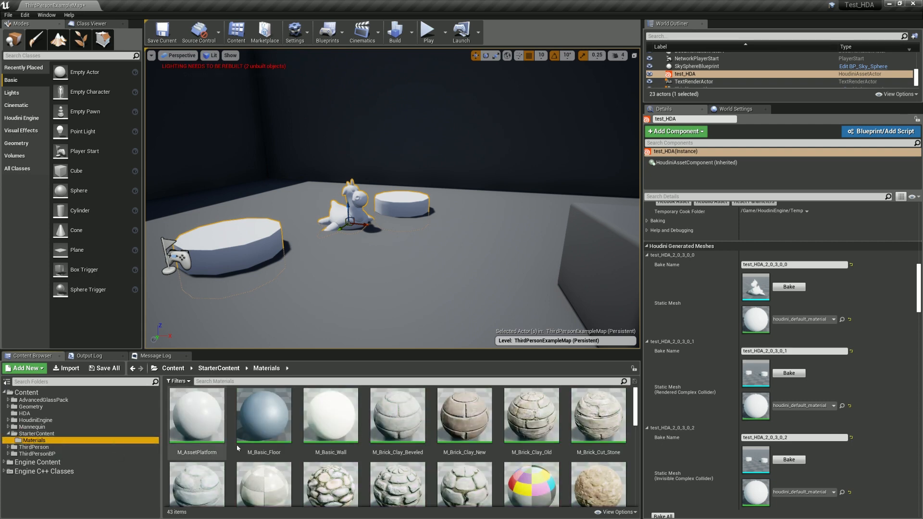
pyautogui.click(37, 434)
pyautogui.click(39, 439)
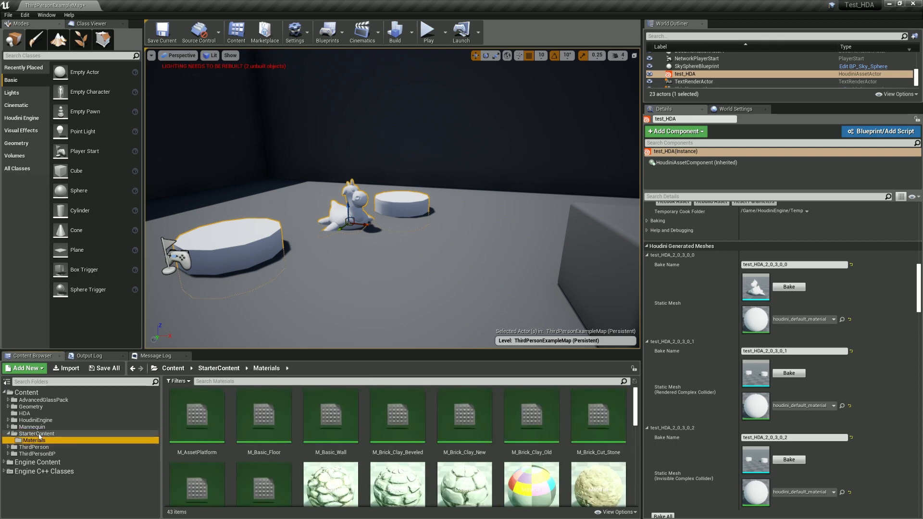
# Create a material instance from M_Basic_Floor, keeping the suggested name M_Basic_Floor_Inst.
pyautogui.click(267, 422)
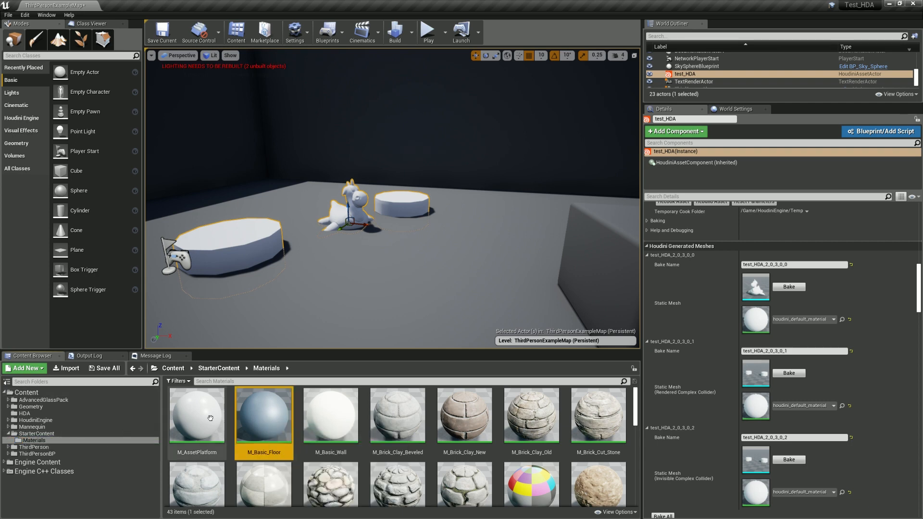
pyautogui.rightClick(267, 419)
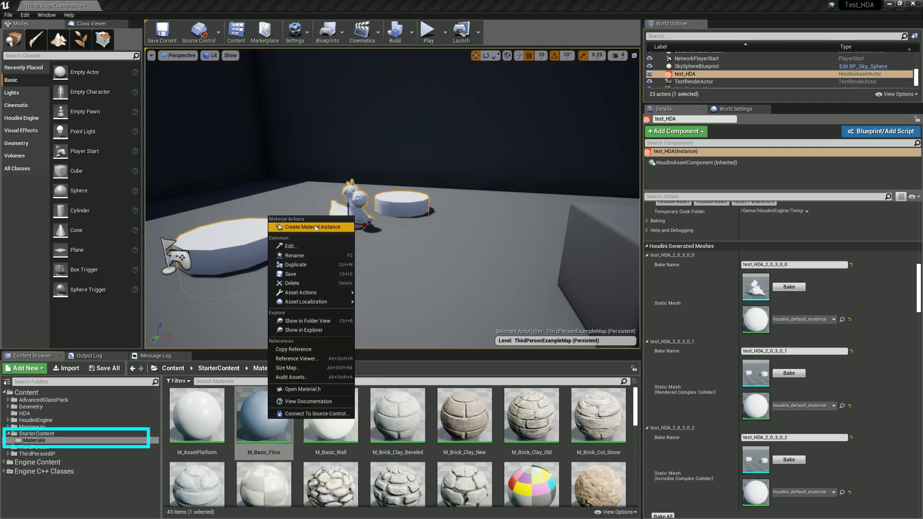
pyautogui.click(259, 430)
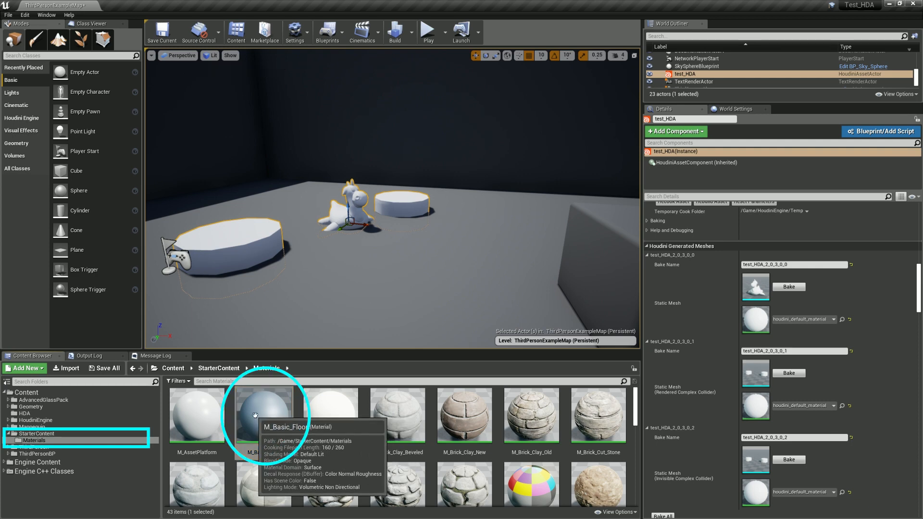
pyautogui.rightClick(255, 415)
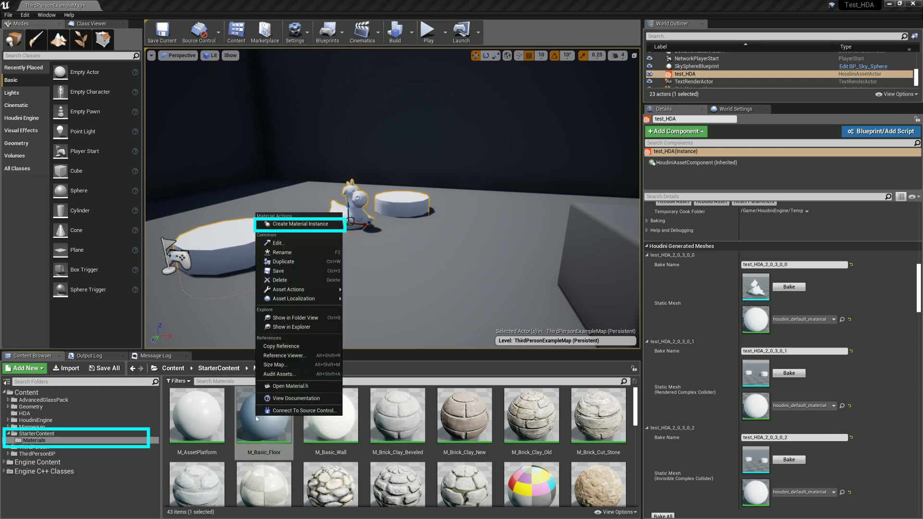
pyautogui.click(298, 225)
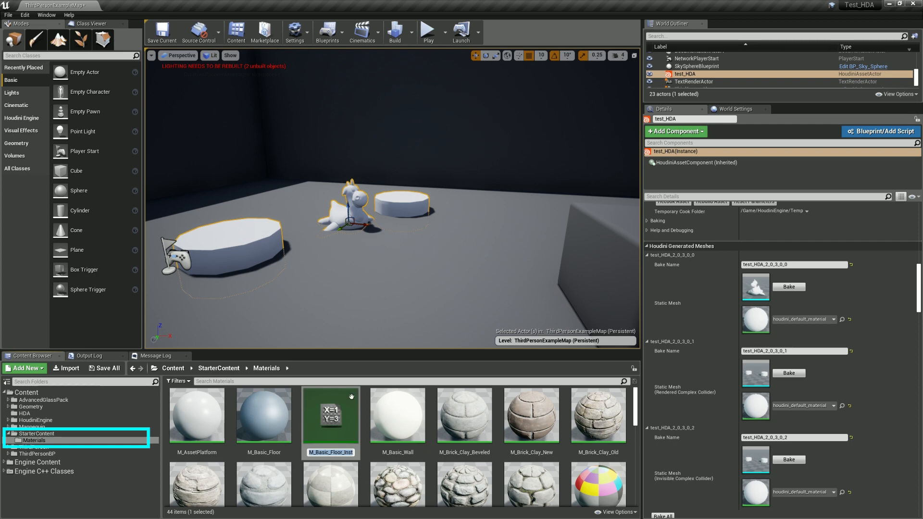
pyautogui.press('Return')
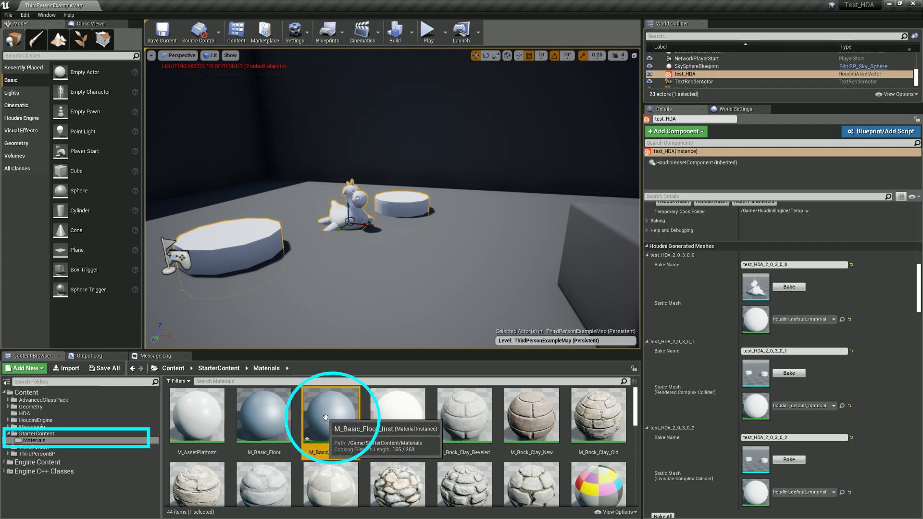
# Move M_Basic_Floor_Inst into the HDA folder, show that folder's contents and collapse StarterContent.
pyautogui.moveTo(325, 417); pyautogui.dragTo(29, 414)
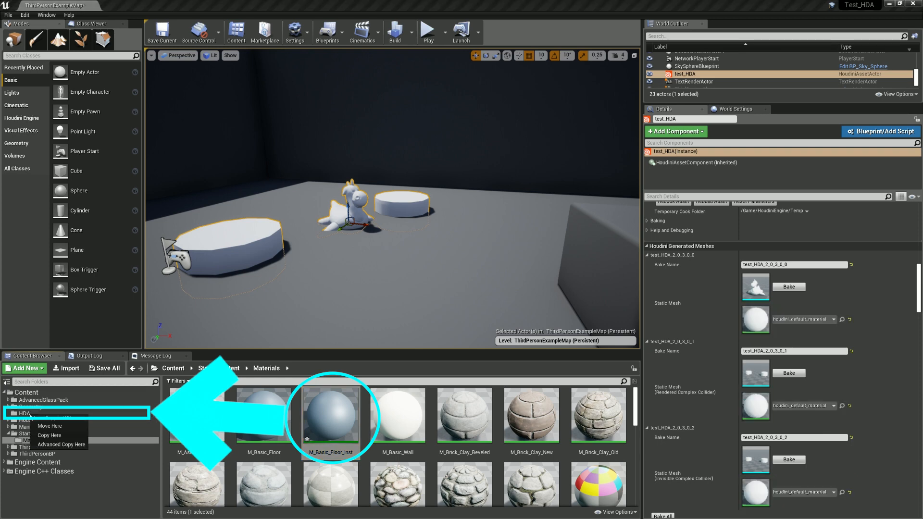
pyautogui.click(53, 428)
pyautogui.click(25, 413)
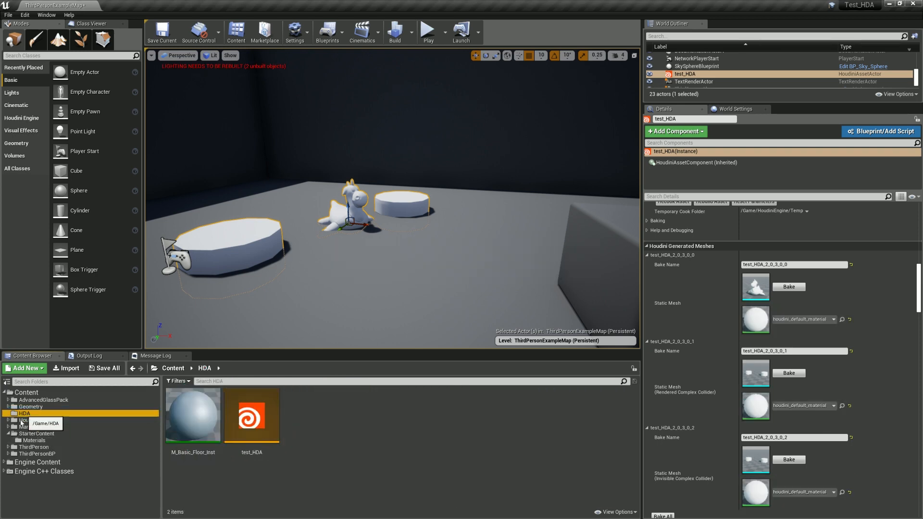
pyautogui.click(10, 433)
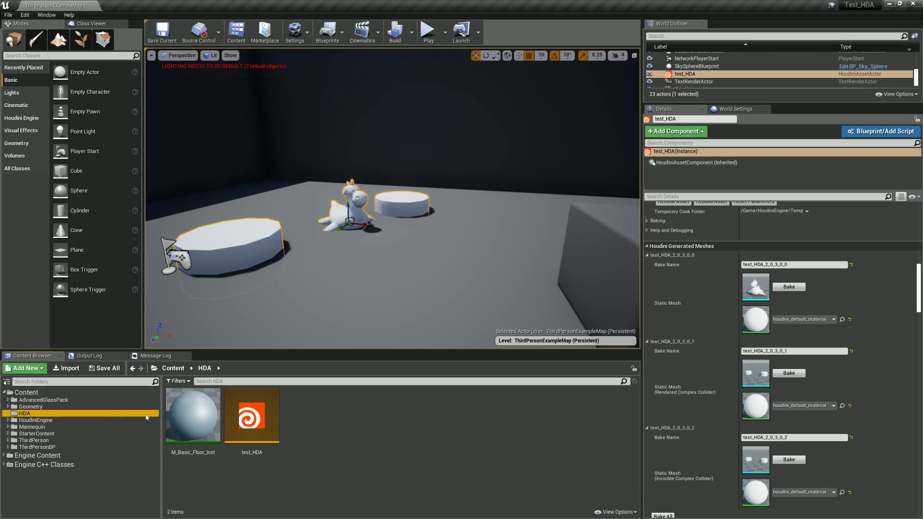
# Open M_Basic_Floor_Inst, enable its Color override and set a bright red of about R 0.749, G 0, B 0.047.
pyautogui.click(189, 413)
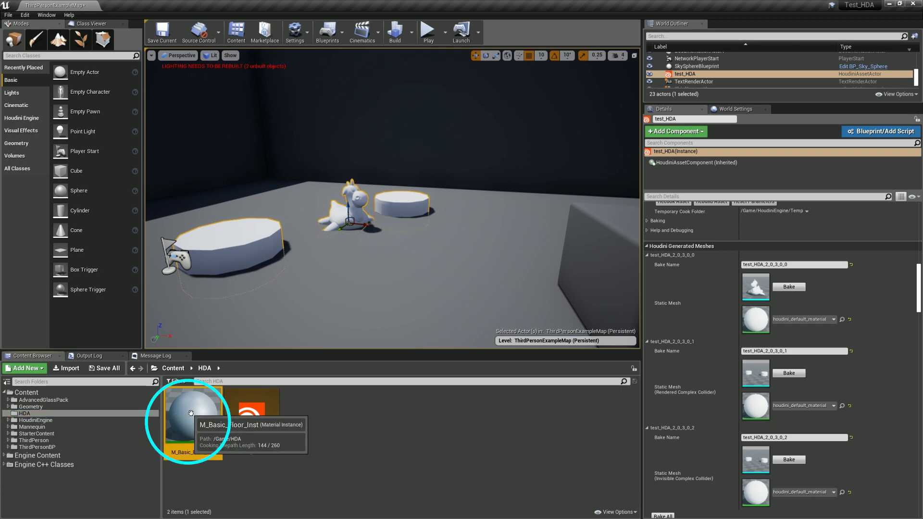
pyautogui.doubleClick(190, 412)
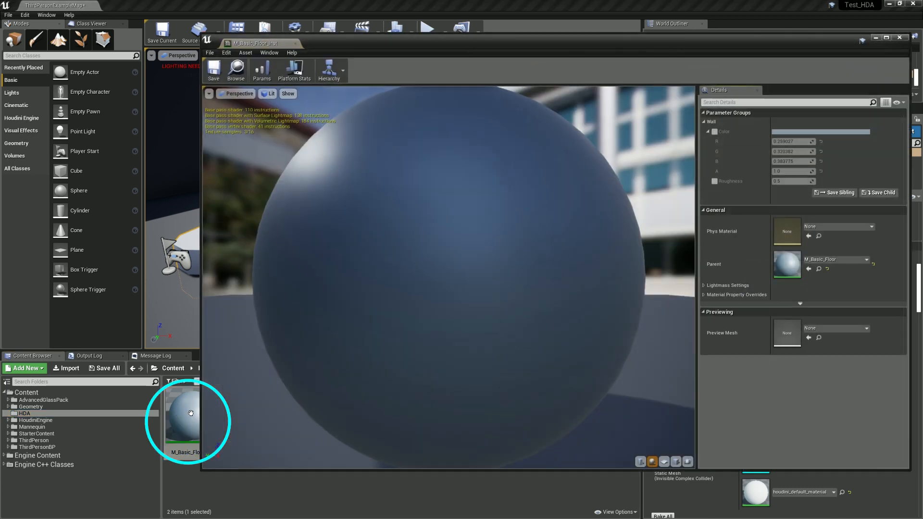
pyautogui.click(714, 132)
pyautogui.click(778, 135)
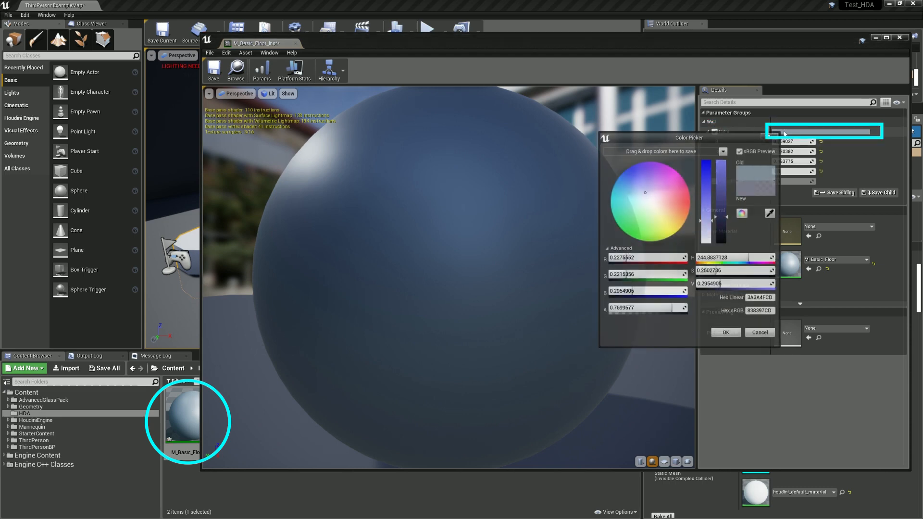
pyautogui.click(691, 200)
pyautogui.moveTo(692, 201); pyautogui.dragTo(700, 201)
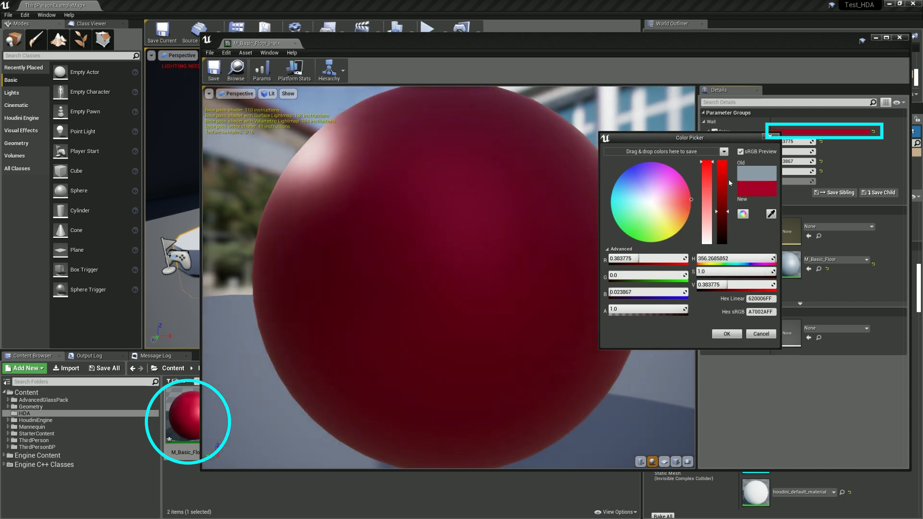
pyautogui.click(725, 183)
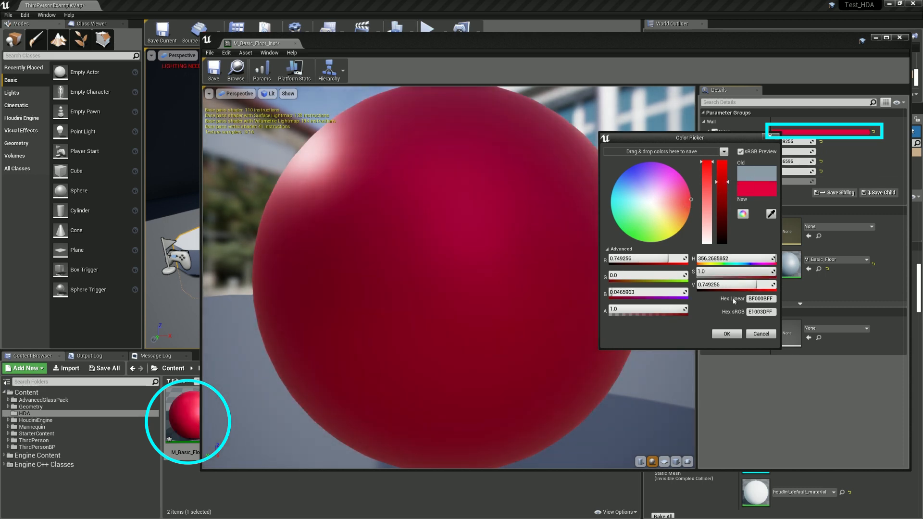
pyautogui.click(810, 161)
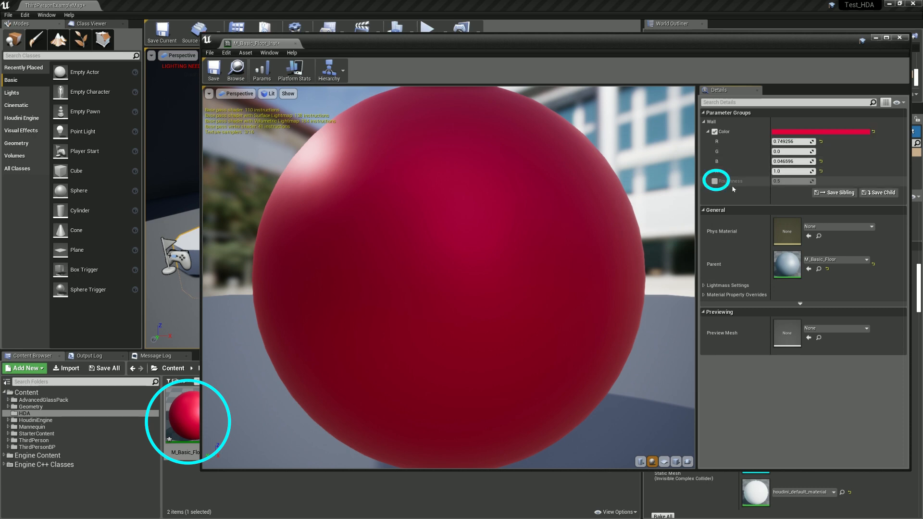
# Enable the instance's Roughness override at about 0.39, then save the material instance and close its editor.
pyautogui.click(715, 181)
pyautogui.moveTo(793, 181)
pyautogui.mouseDown()
pyautogui.moveTo(776, 181)
pyautogui.moveTo(800, 182)
pyautogui.mouseUp()
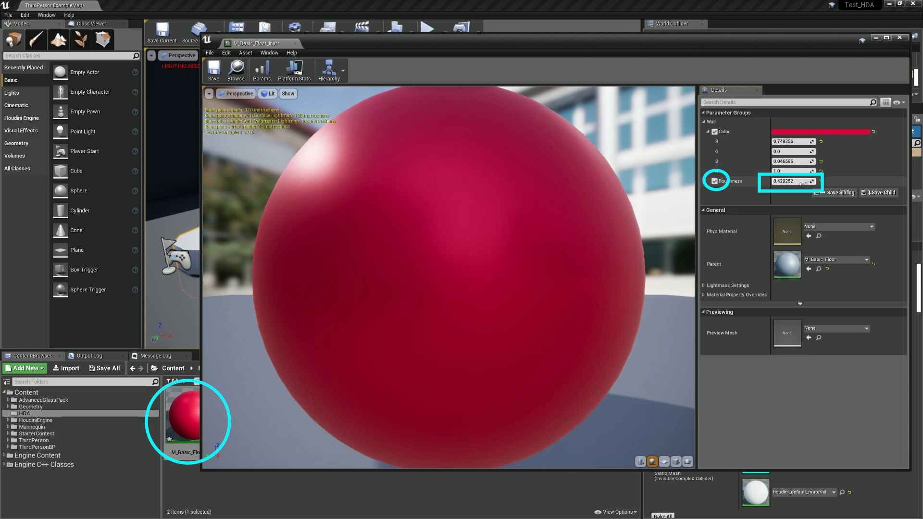
pyautogui.moveTo(803, 182); pyautogui.dragTo(789, 181)
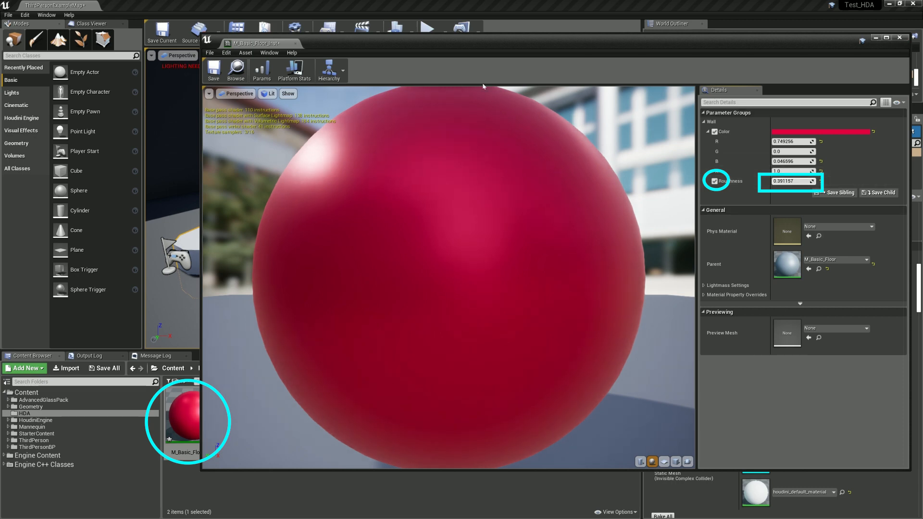
pyautogui.click(213, 70)
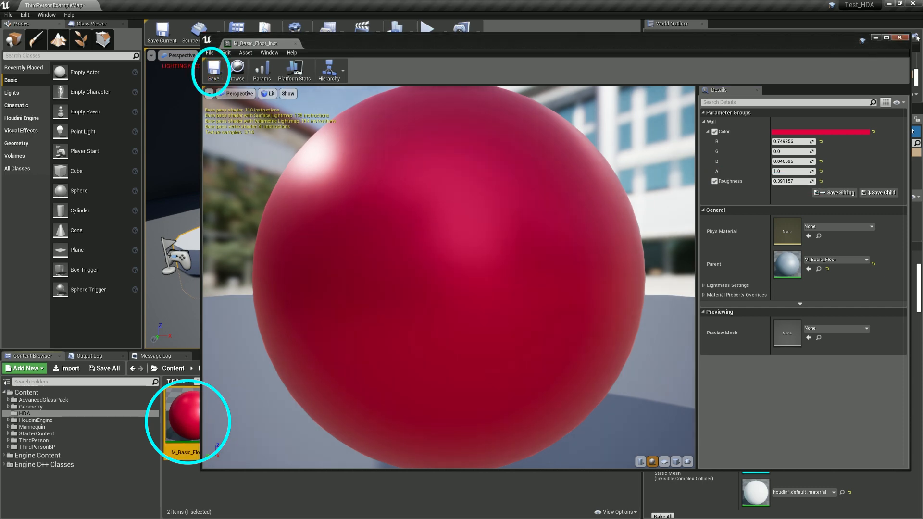
pyautogui.click(900, 38)
# Rename the red material instance in the HDA folder as M_Basic_Red_Inst.
pyautogui.click(194, 452)
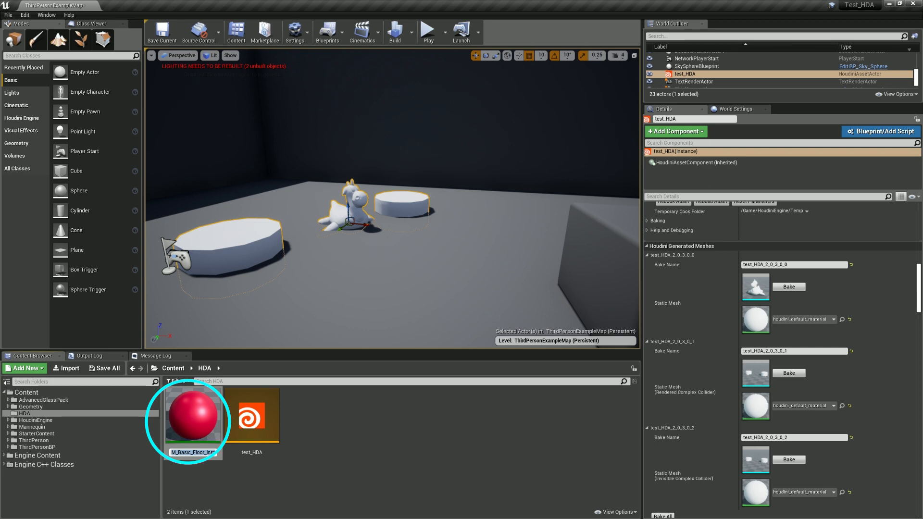
pyautogui.click(212, 452)
pyautogui.press('Delete')
pyautogui.press('Delete')
pyautogui.press('Delete')
pyautogui.press('Delete')
pyautogui.press('Delete')
pyautogui.write('Red')
pyautogui.press('Return')
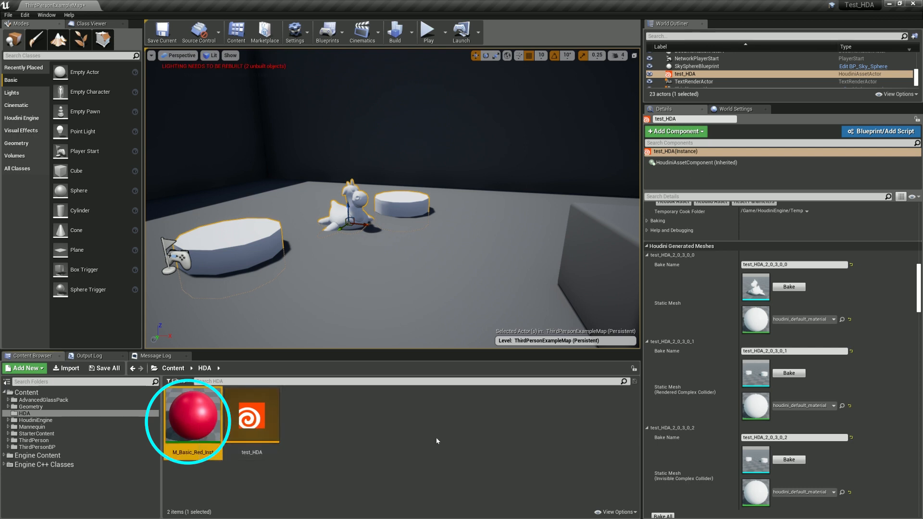
# Duplicate M_Basic_Red_Inst inside the HDA folder and open the copy for editing.
pyautogui.hotkey('ctrl', 'v')
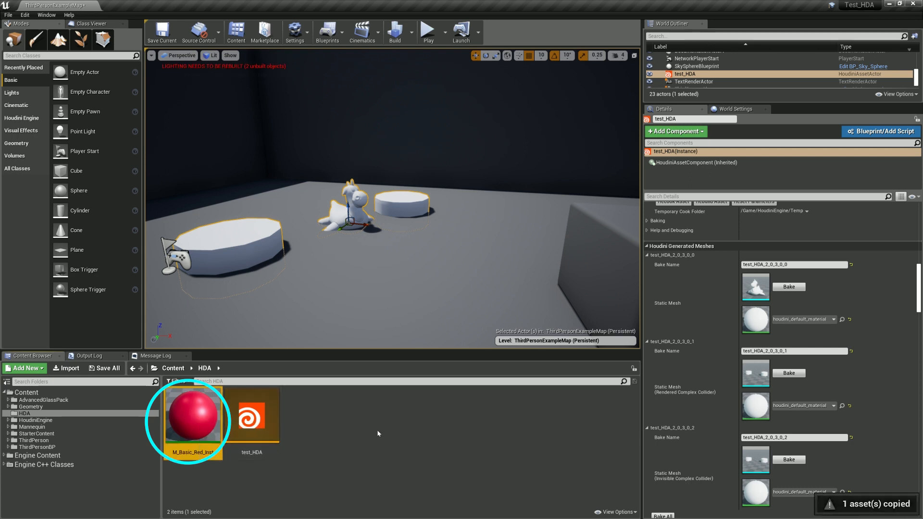
pyautogui.click(310, 416)
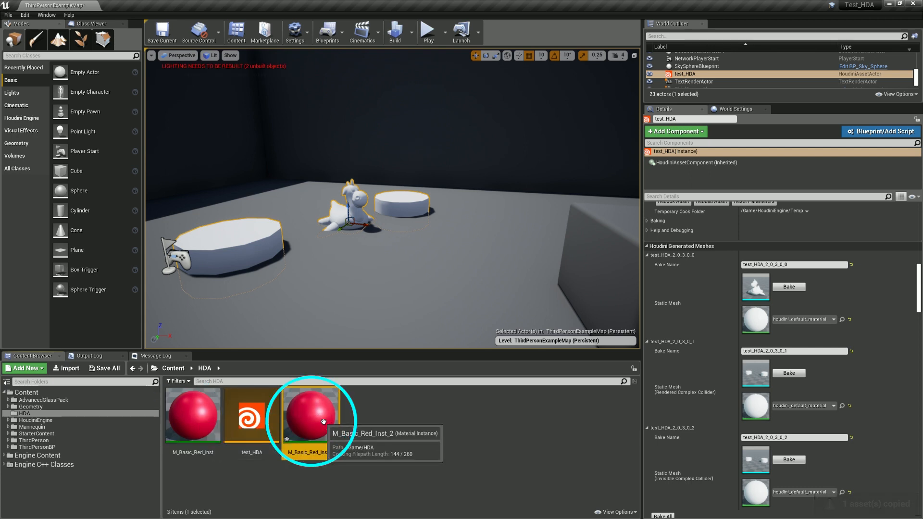
pyautogui.doubleClick(310, 416)
# Set the copied instance's Color to green, about R 0.109, G 0.749, B 0.118, and save and close it.
pyautogui.click(803, 135)
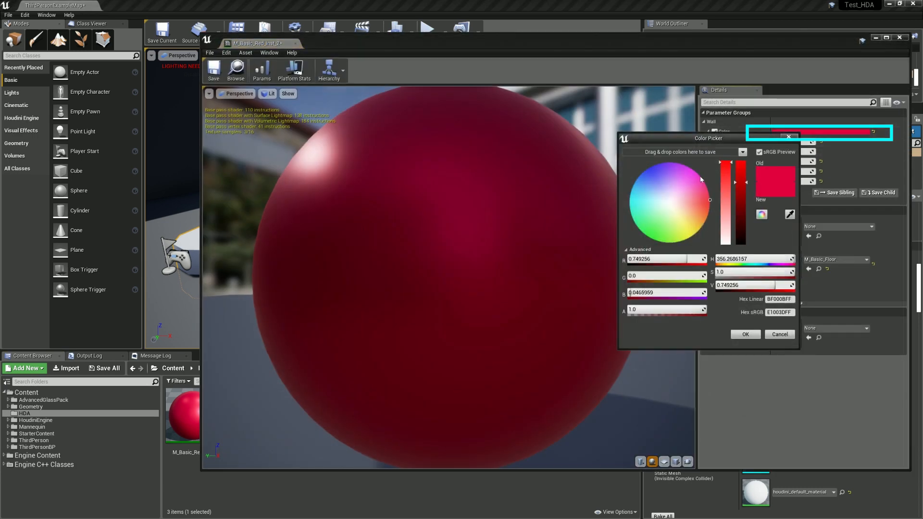
pyautogui.click(650, 233)
pyautogui.moveTo(650, 233); pyautogui.dragTo(652, 232)
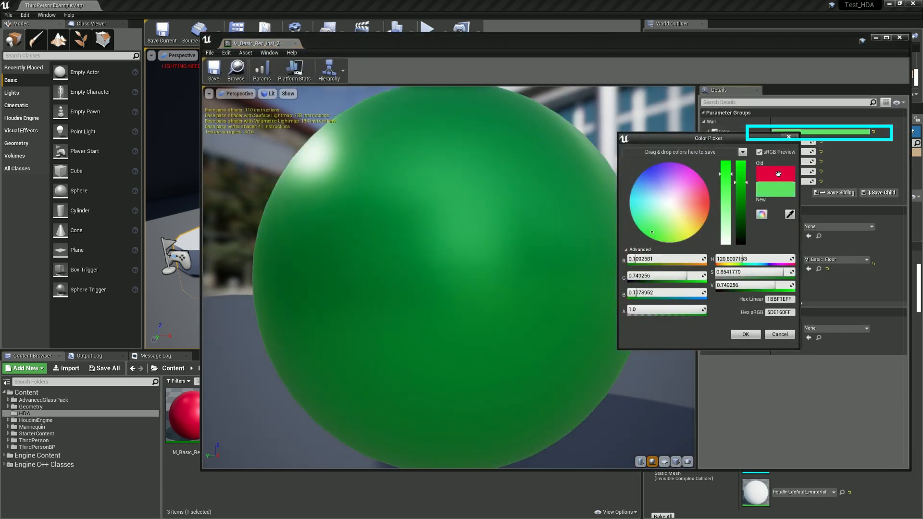
pyautogui.click(745, 334)
pyautogui.click(213, 70)
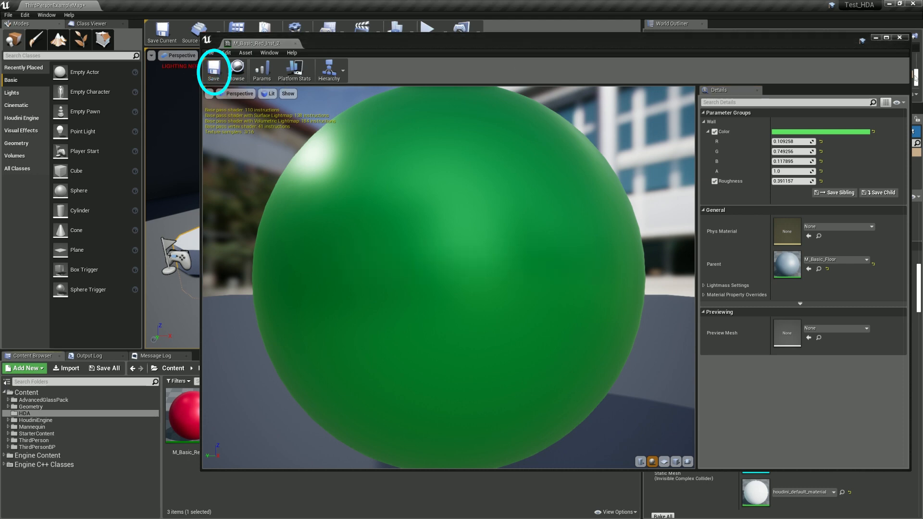
pyautogui.click(900, 37)
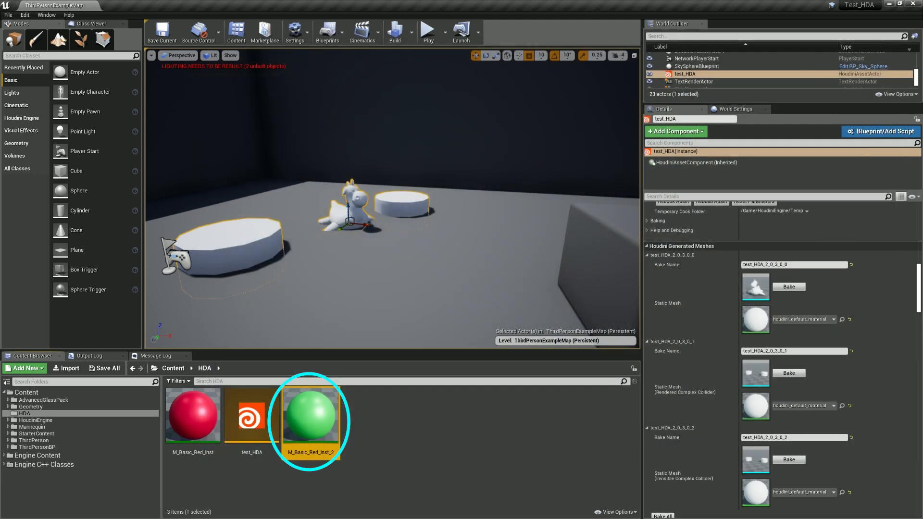
# Rename the green material instance as M_Basic_Green_Inst.
pyautogui.click(321, 452)
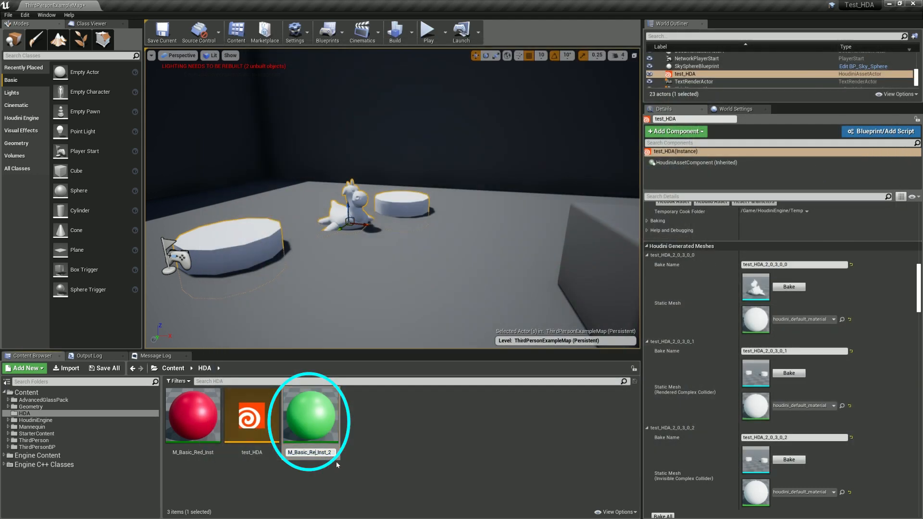
pyautogui.press('BackSpace')
pyautogui.press('BackSpace')
pyautogui.press('BackSpace')
pyautogui.write('Green')
pyautogui.press('Return')
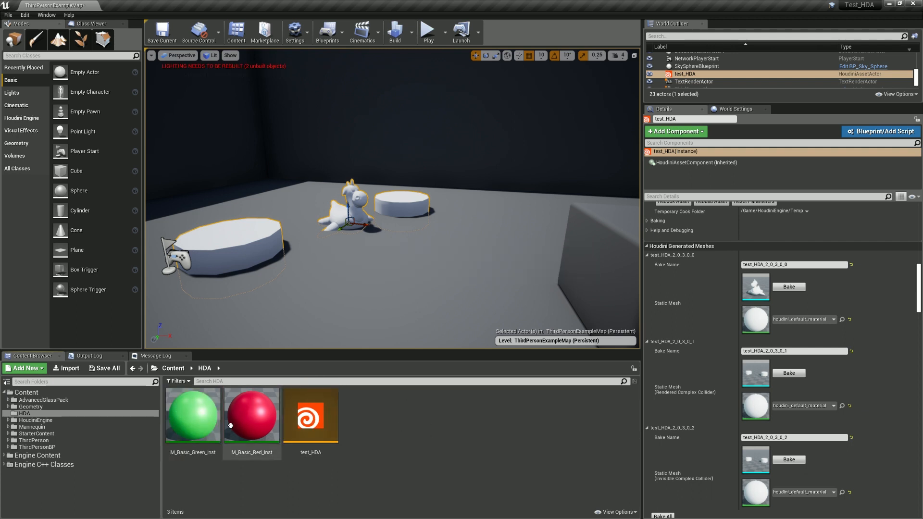
# Assign M_Basic_Red_Inst as the material of the rubber toy static mesh test_HDA_2_0_3_0_0.
pyautogui.click(252, 414)
pyautogui.click(206, 412)
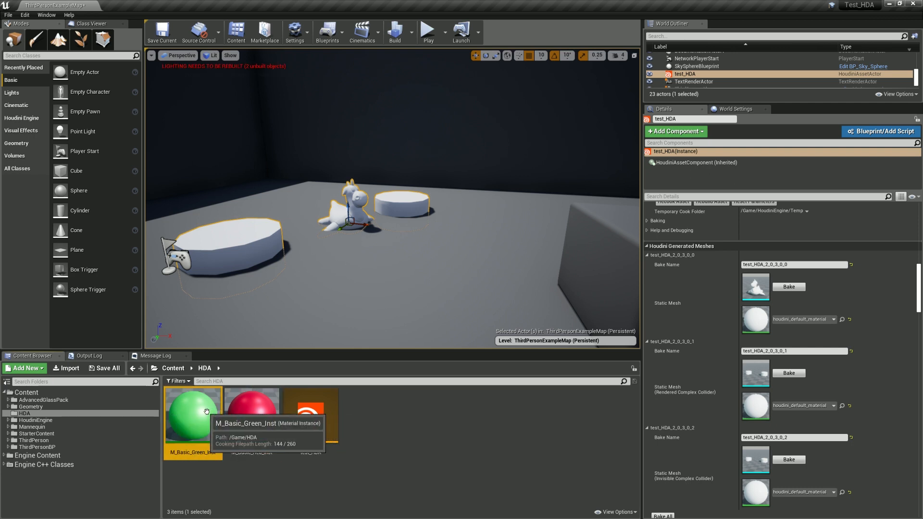
pyautogui.click(251, 415)
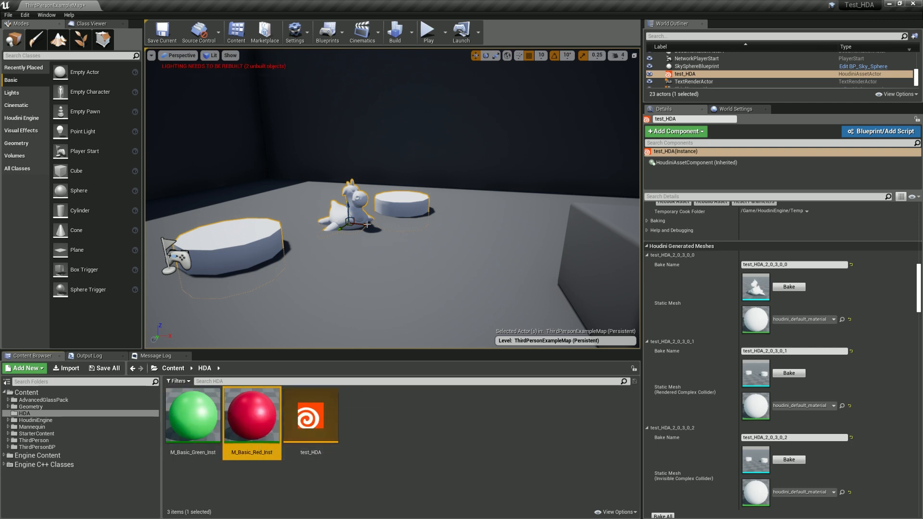
pyautogui.click(817, 323)
pyautogui.write('red')
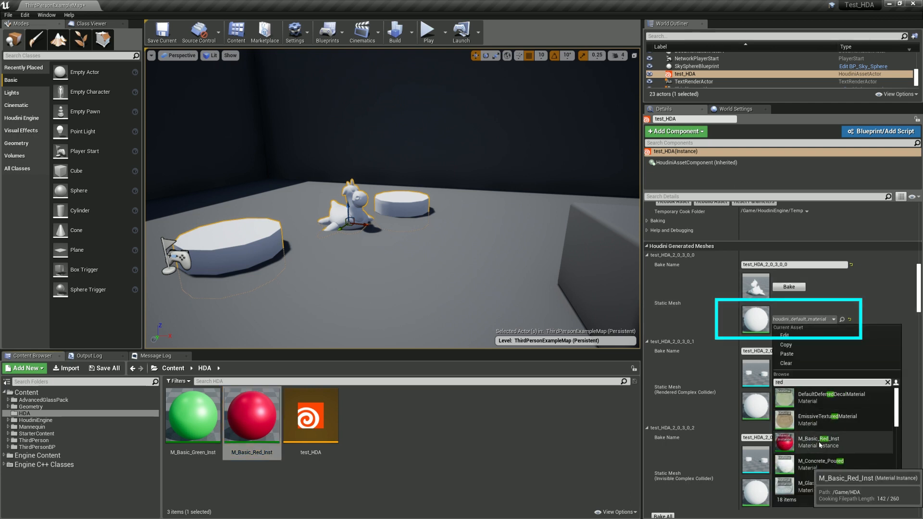
pyautogui.click(820, 444)
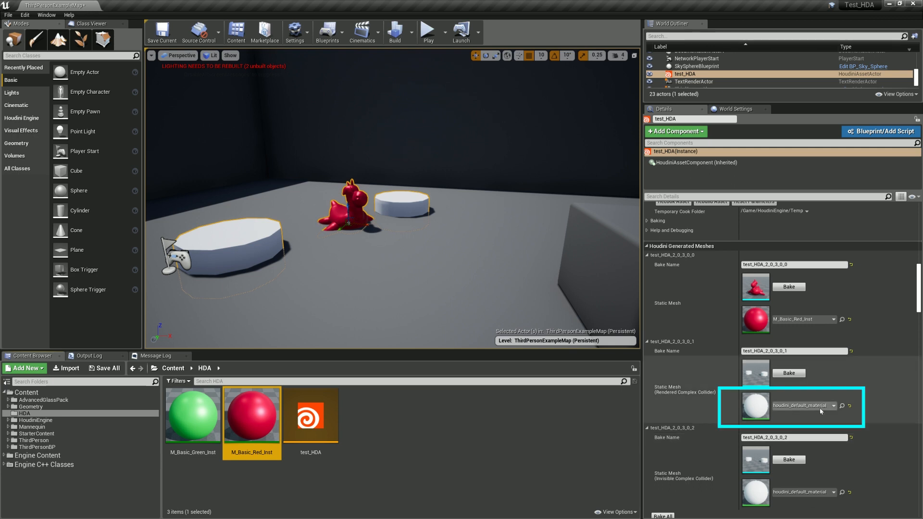
# Assign M_Basic_Green_Inst to the rendered complex collider mesh test_HDA_2_0_3_0_1.
pyautogui.click(791, 407)
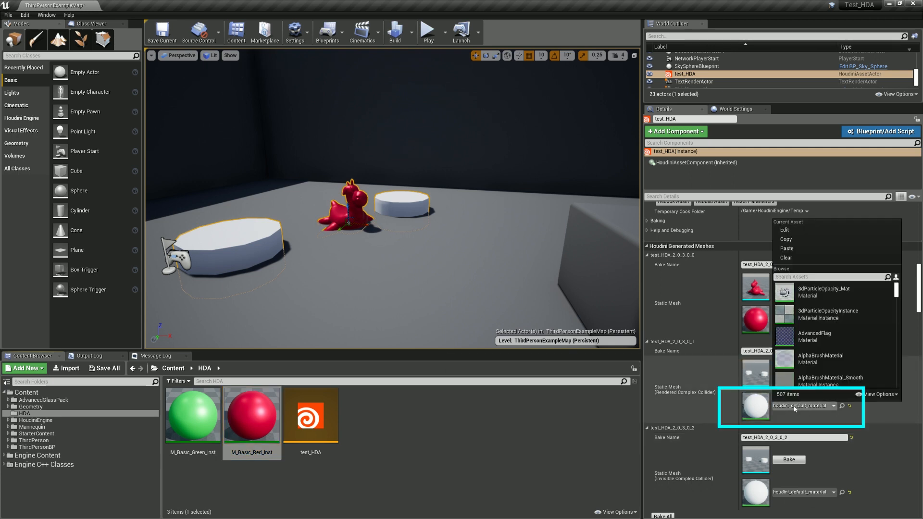
pyautogui.write('green')
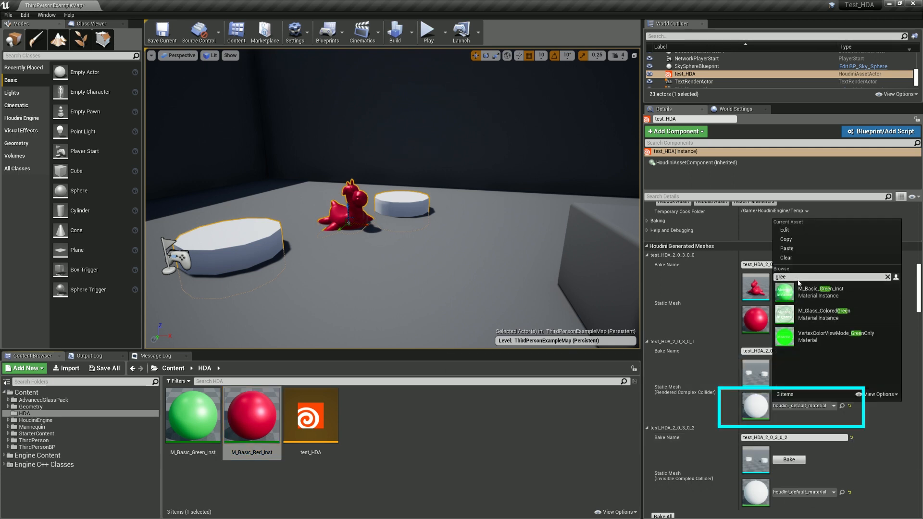
pyautogui.click(837, 296)
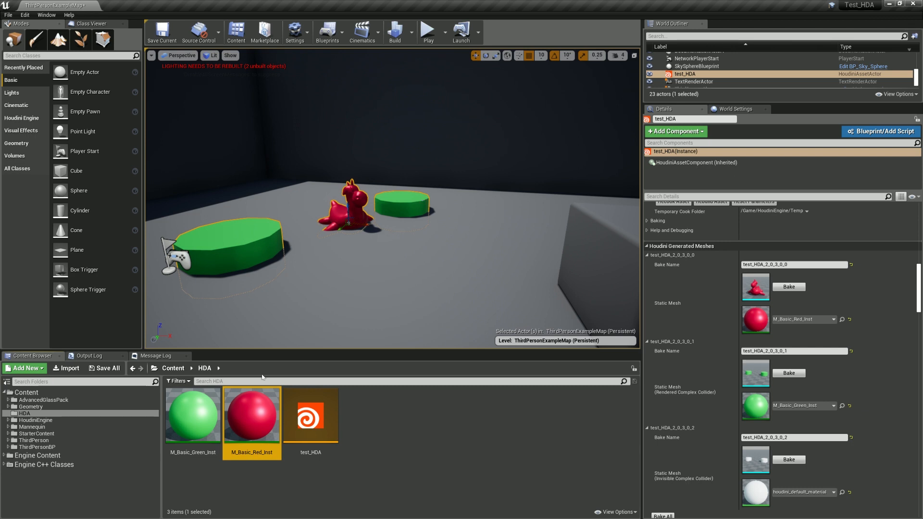
# Make another duplicate of M_Basic_Red_Inst in the HDA folder and open it for editing as the third colour.
pyautogui.hotkey('ctrl', 'c')
pyautogui.hotkey('ctrl', 'v')
pyautogui.click(376, 424)
pyautogui.doubleClick(395, 390)
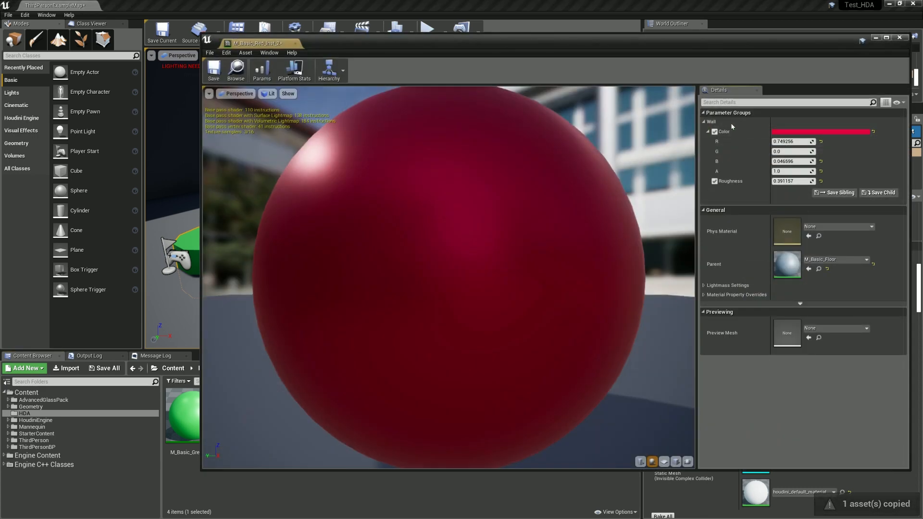
# Set the new duplicate's Color to cyan, about R 0, G 0.743, B 0.749, and save and close it.
pyautogui.click(715, 131)
pyautogui.click(822, 132)
pyautogui.moveTo(707, 181); pyautogui.dragTo(641, 203)
pyautogui.click(757, 336)
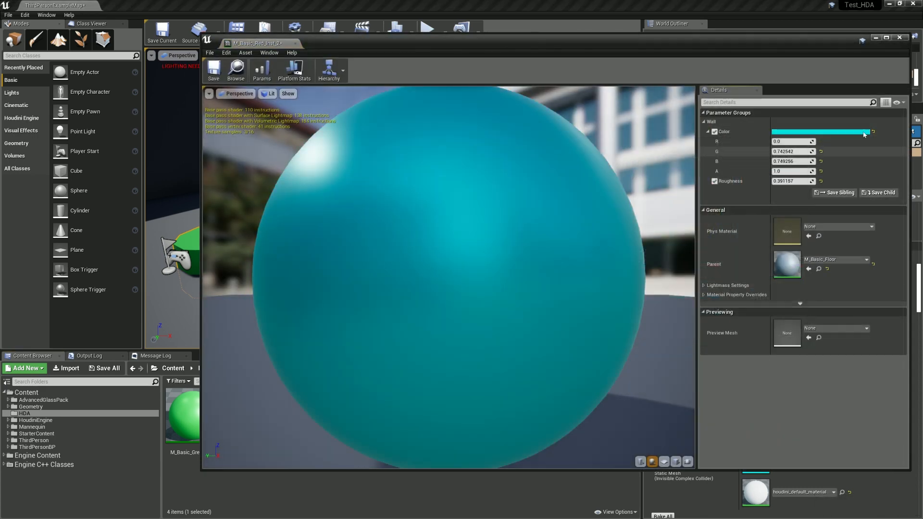
pyautogui.click(213, 70)
pyautogui.click(899, 38)
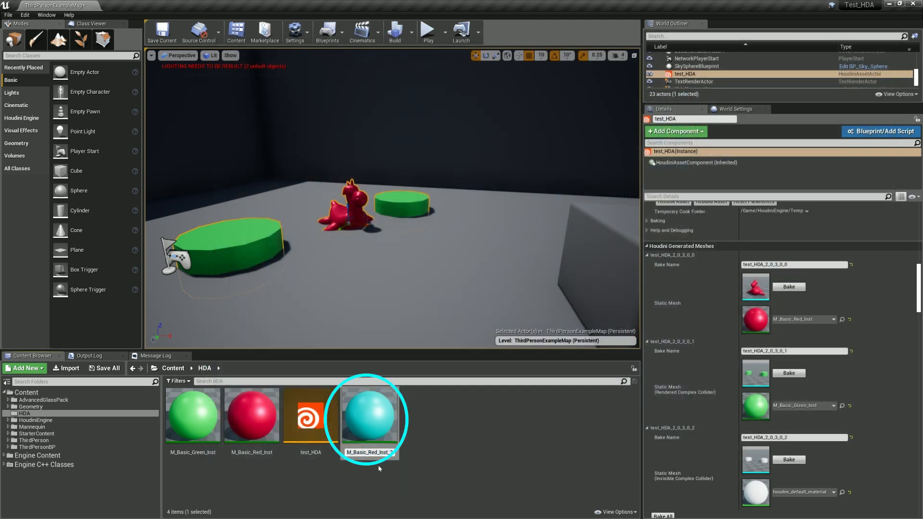
# Rename the cyan material instance as M_Basic_Cyan_Inst.
pyautogui.press('BackSpace')
pyautogui.press('BackSpace')
pyautogui.press('BackSpace')
pyautogui.write('Cyan')
pyautogui.press('End')
pyautogui.press('BackSpace')
pyautogui.press('BackSpace')
pyautogui.press('Return')
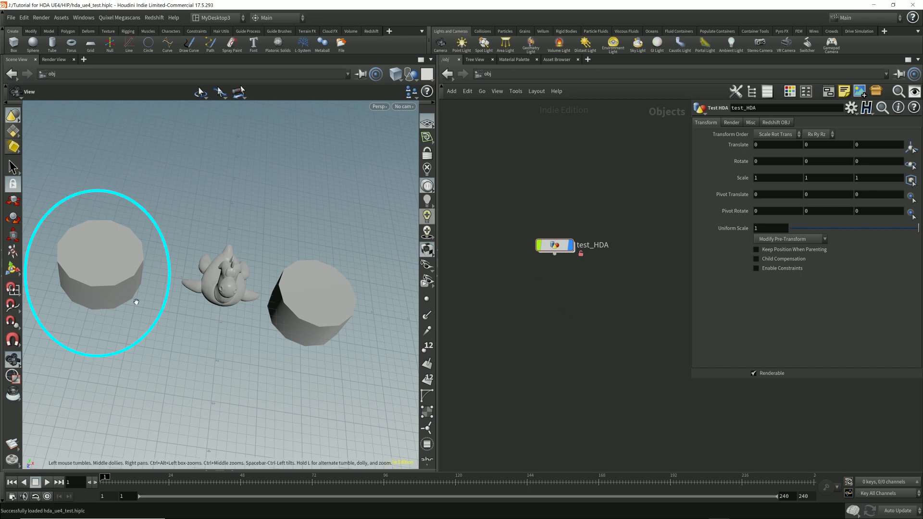
# Switch to Houdini, enter the test_HDA network and examine which geometry the collision_geo and rendered_collision_geo groups contain.
pyautogui.doubleClick(555, 247)
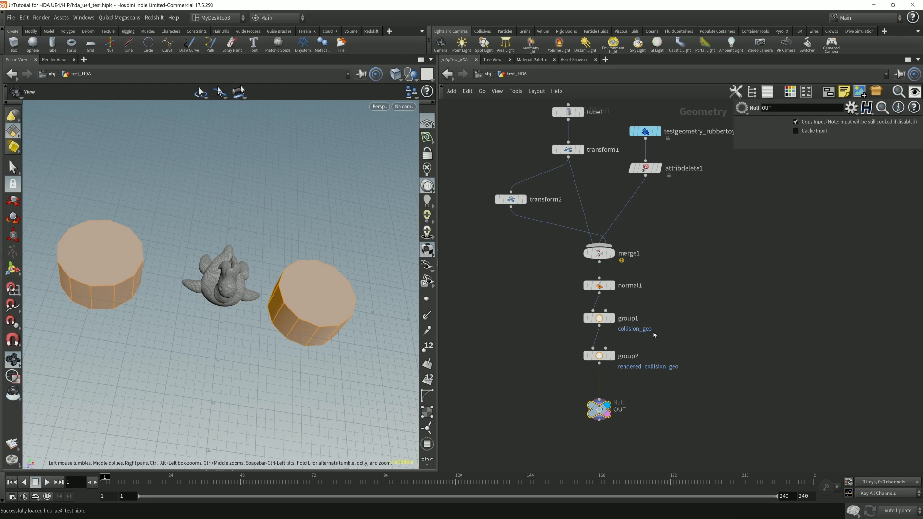
pyautogui.moveTo(703, 297); pyautogui.dragTo(675, 315, button='middle')
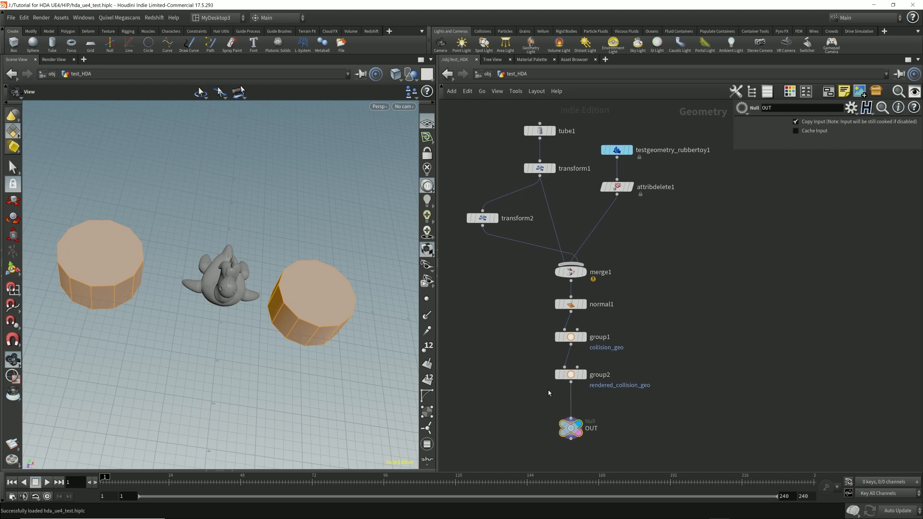
pyautogui.click(577, 339)
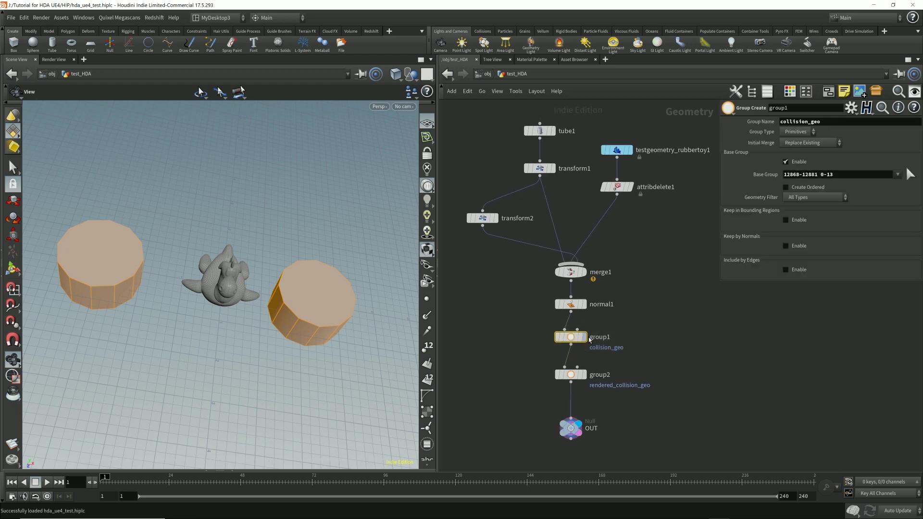
pyautogui.click(584, 337)
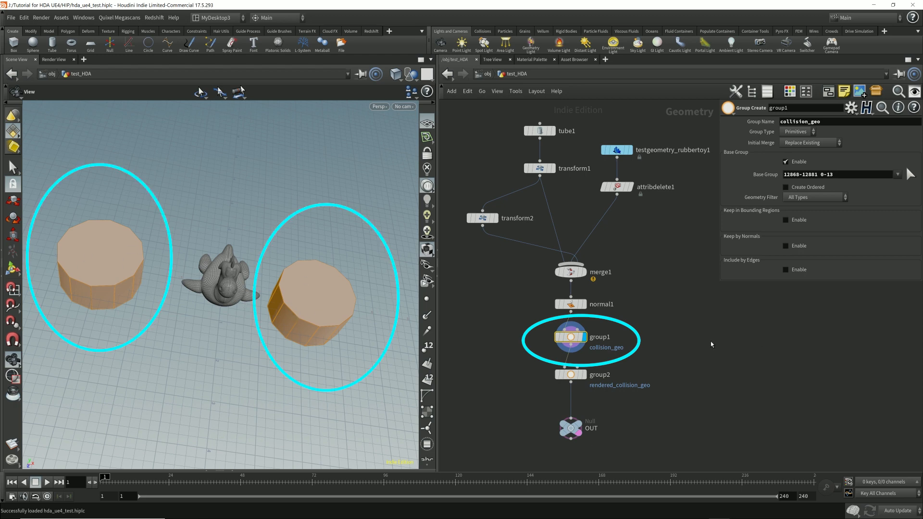
pyautogui.click(591, 364)
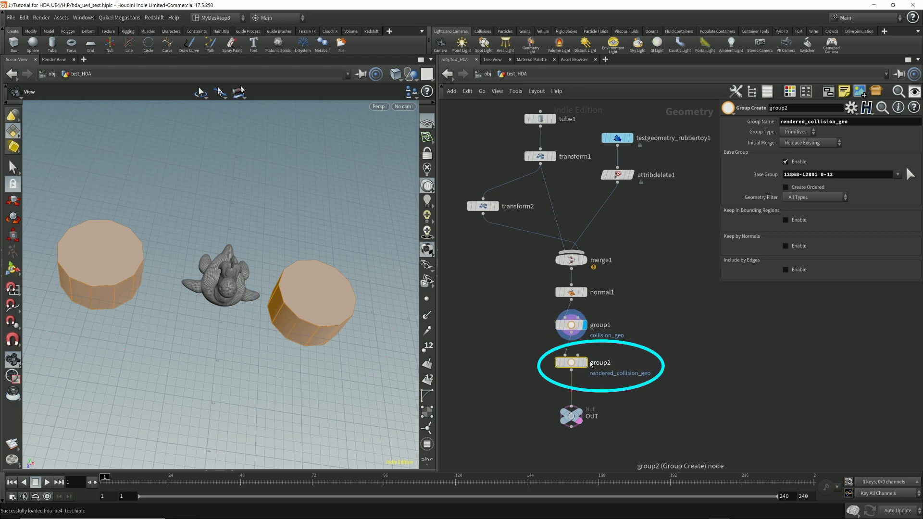
pyautogui.click(584, 363)
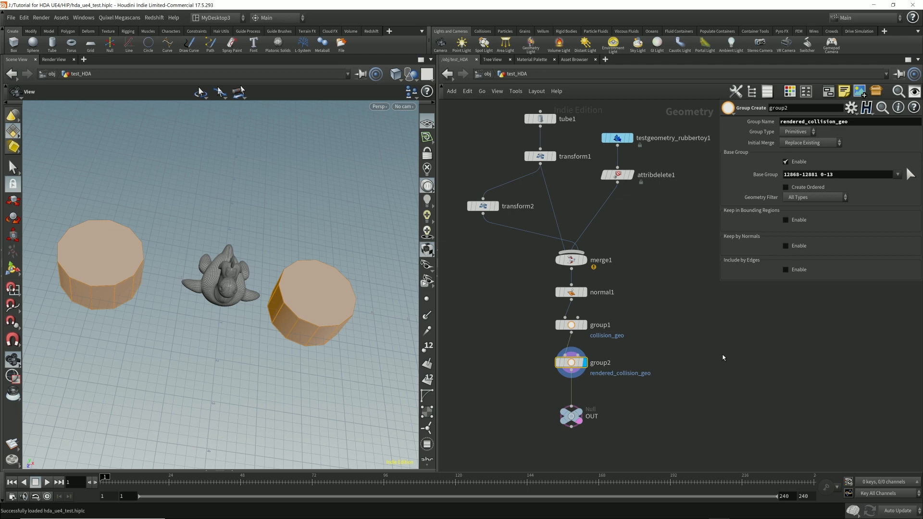
# Bypass group2 and add a Group Create node holding only the left cylinder's primitives, placed between group2 and OUT.
pyautogui.press('b')
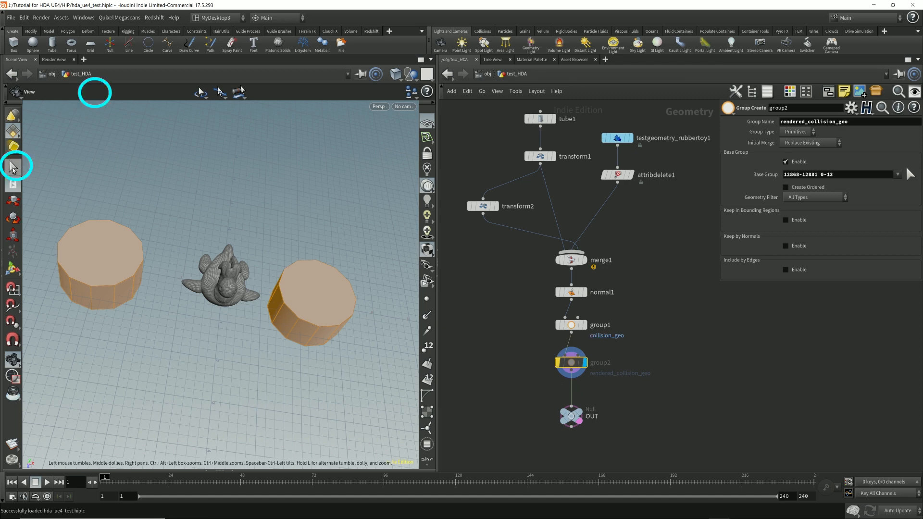
pyautogui.click(13, 168)
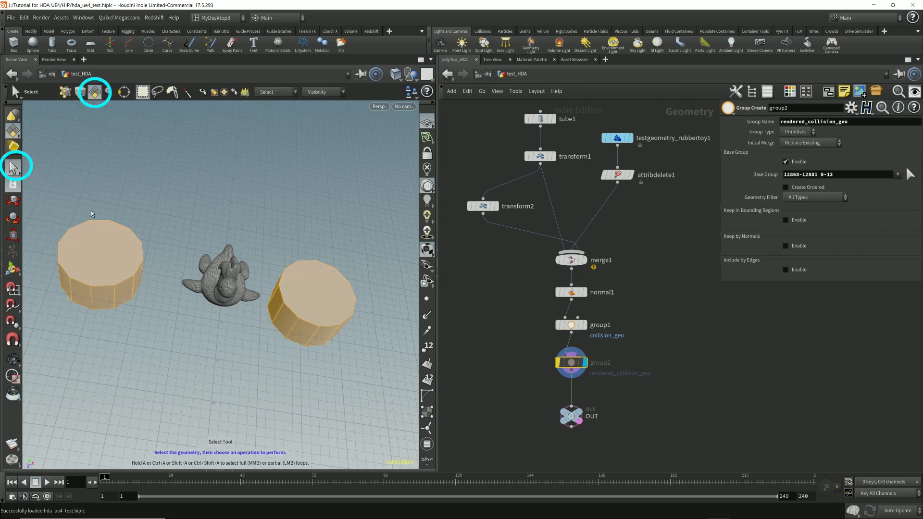
pyautogui.moveTo(36, 184); pyautogui.dragTo(155, 330)
pyautogui.press('Tab')
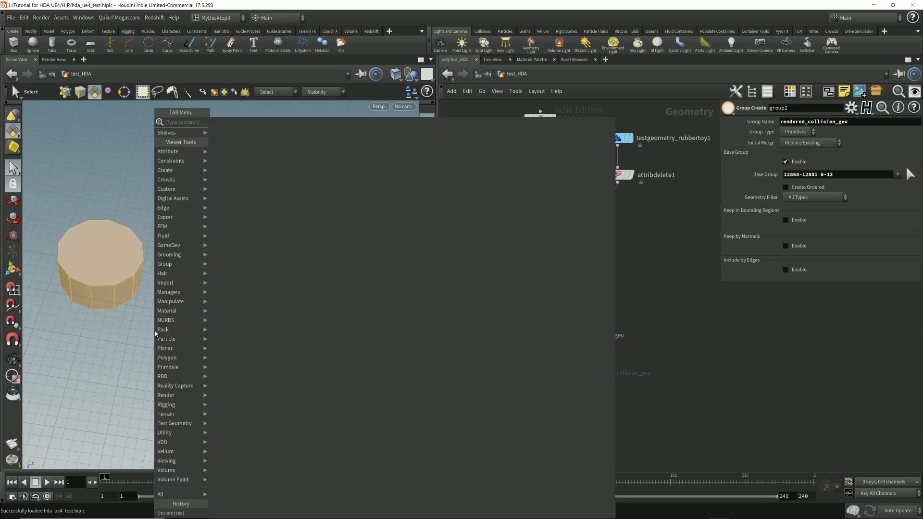
pyautogui.write('group creat')
pyautogui.press('Return')
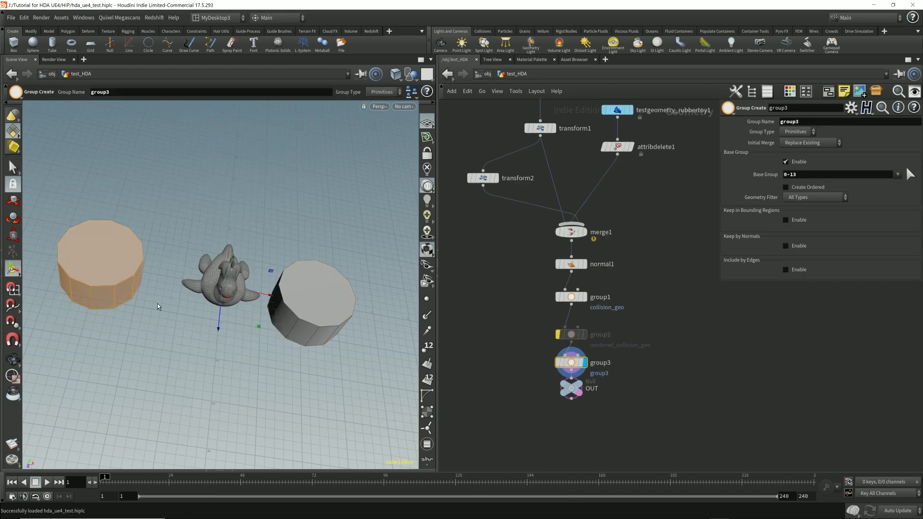
pyautogui.moveTo(571, 388); pyautogui.dragTo(571, 421)
pyautogui.moveTo(571, 363); pyautogui.dragTo(571, 369)
# Name the left cylinder's group rendered_collision_geo_1 and change its suffix so it reads rendered_collision_geo_L.
pyautogui.doubleClick(785, 122)
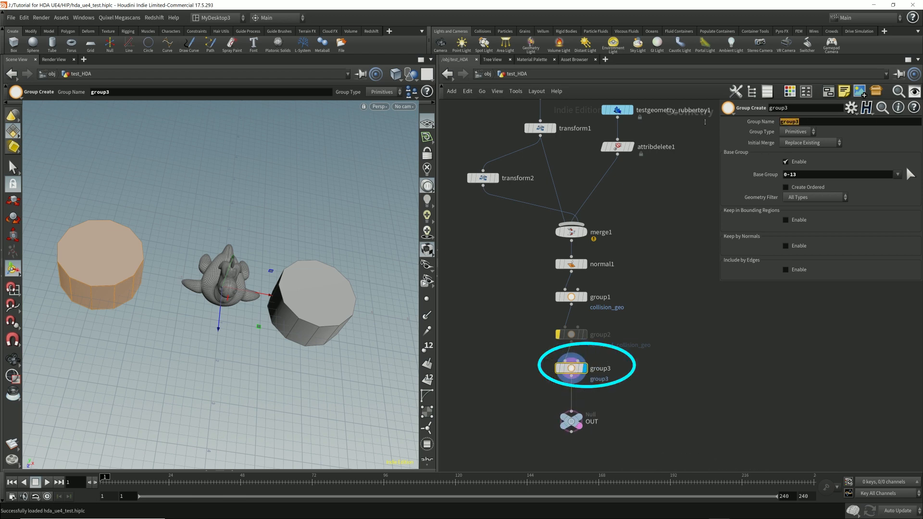
pyautogui.write('rendere')
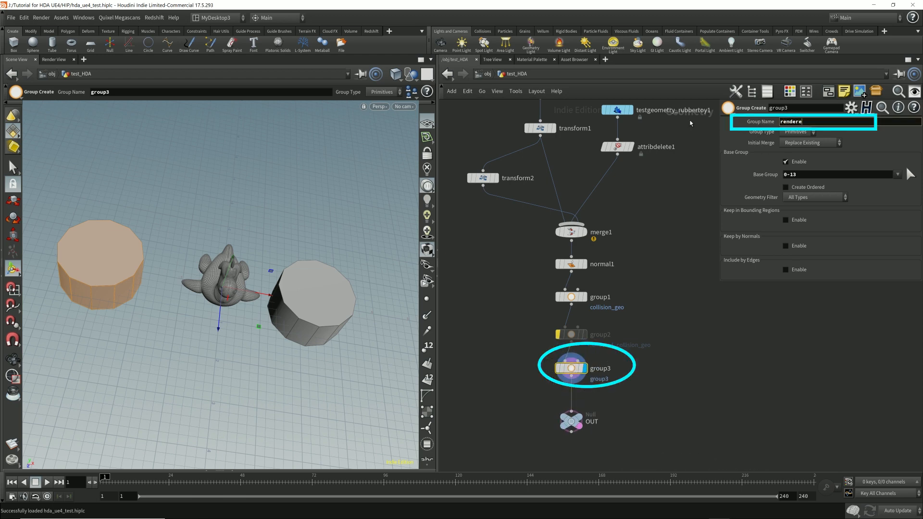
pyautogui.write('d_collision_geo_1')
pyautogui.press('Return')
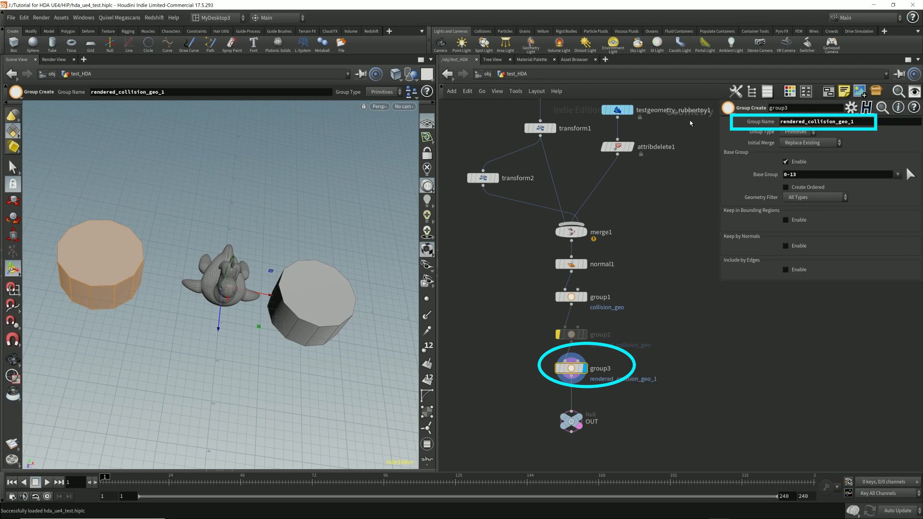
pyautogui.click(860, 122)
pyautogui.press('BackSpace')
pyautogui.write('L')
pyautogui.press('Return')
pyautogui.click(859, 122)
pyautogui.hotkey('shift', 'Left')
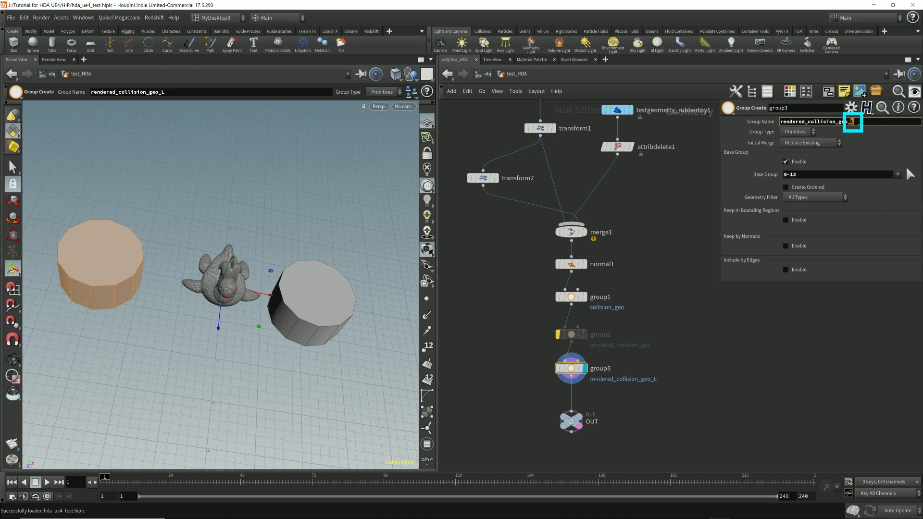
pyautogui.press('BackSpace')
pyautogui.hotkey('ctrl', 'a')
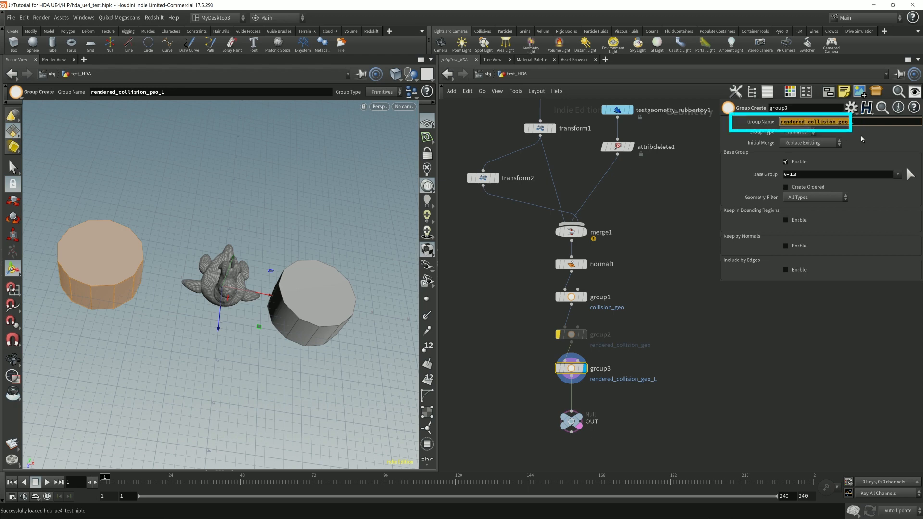
pyautogui.press('Right')
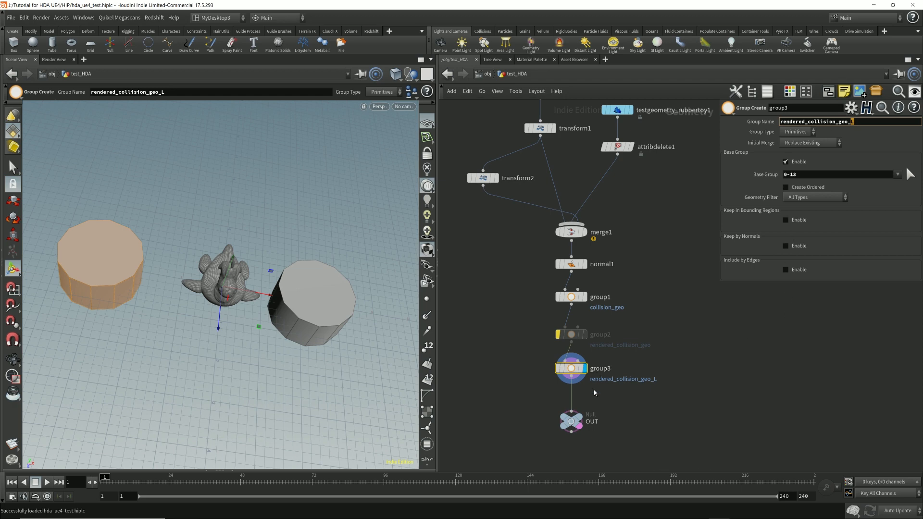
# Make room above OUT and add a Group Create node after group3 that holds only the right cylinder's primitives.
pyautogui.moveTo(573, 426); pyautogui.dragTo(573, 448)
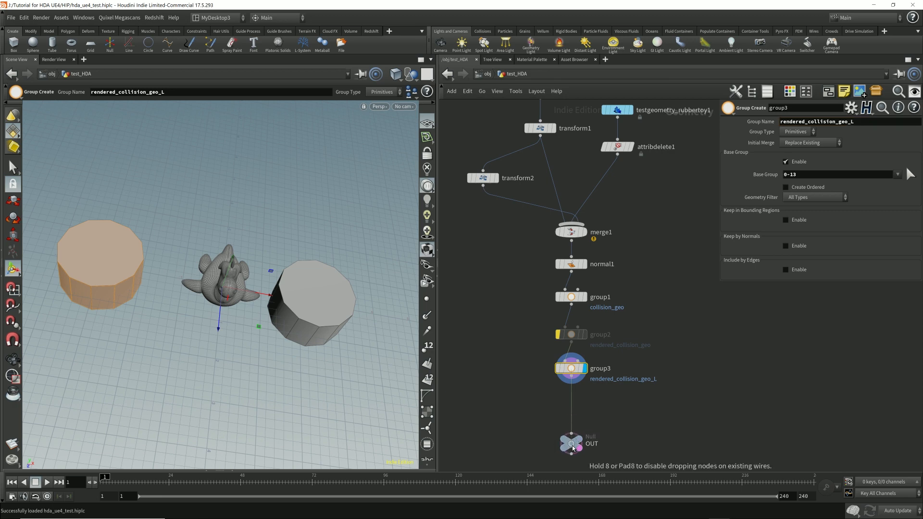
pyautogui.moveTo(571, 373)
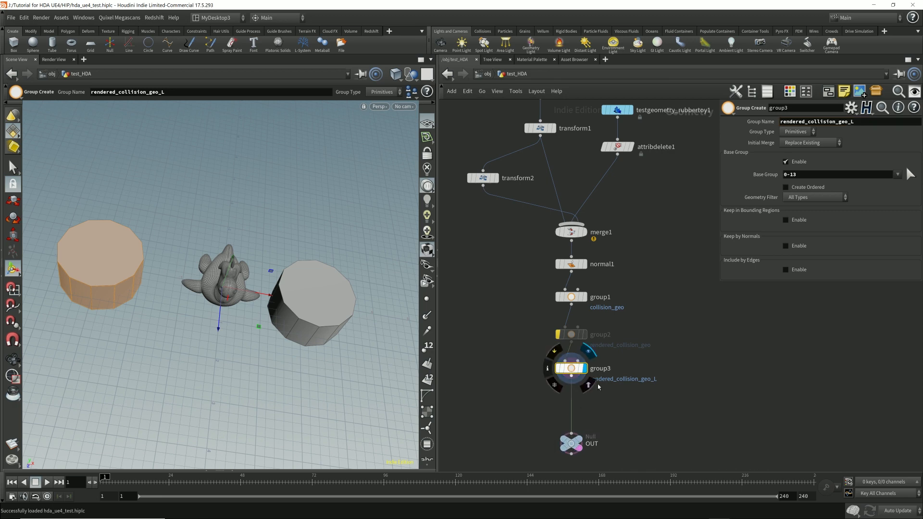
pyautogui.moveTo(610, 403); pyautogui.dragTo(611, 329, button='middle')
pyautogui.moveTo(575, 296)
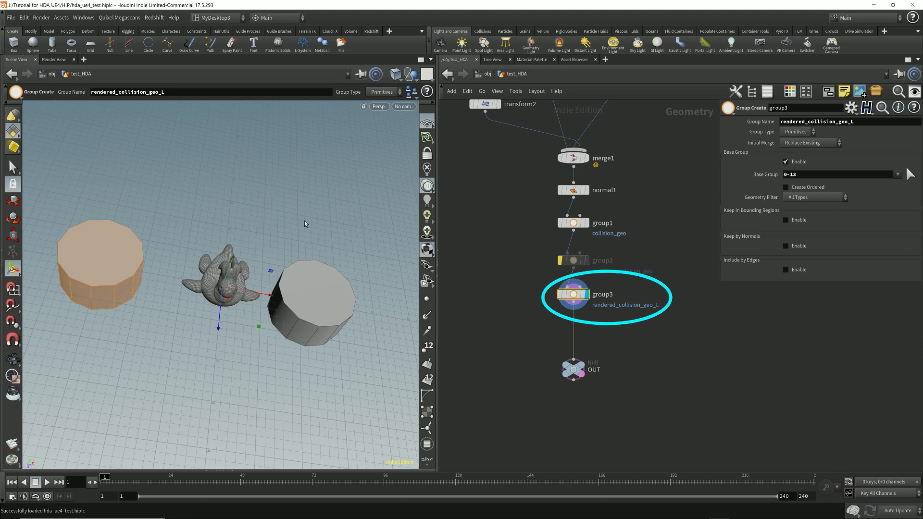
pyautogui.press('s')
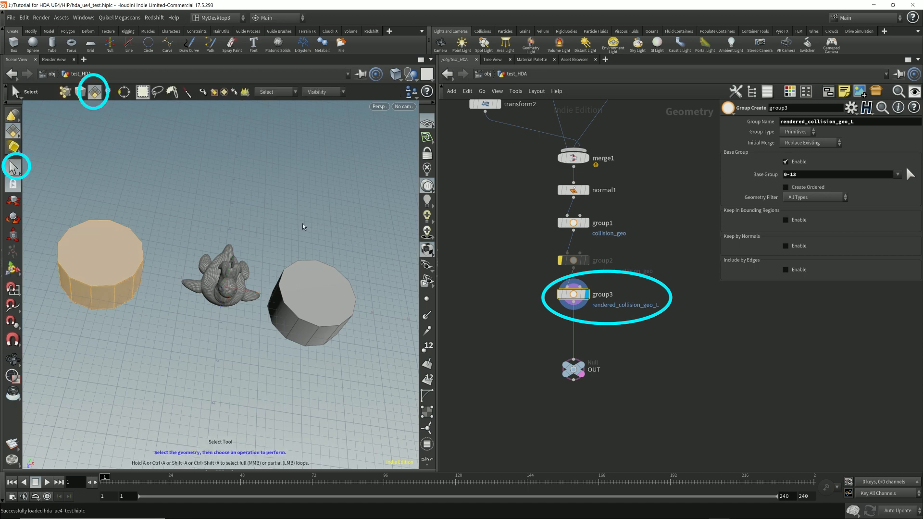
pyautogui.moveTo(267, 237); pyautogui.dragTo(377, 382)
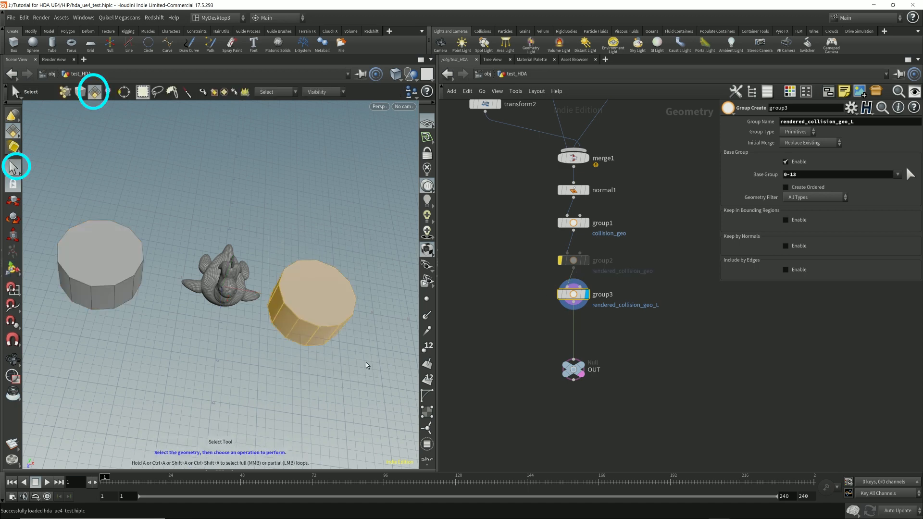
pyautogui.press('Tab')
pyautogui.write('group crea')
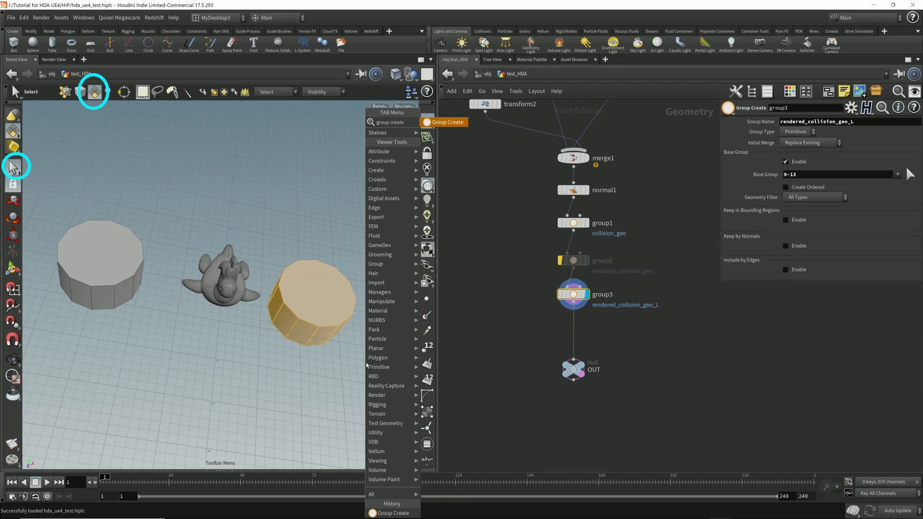
pyautogui.write('te')
pyautogui.press('Return')
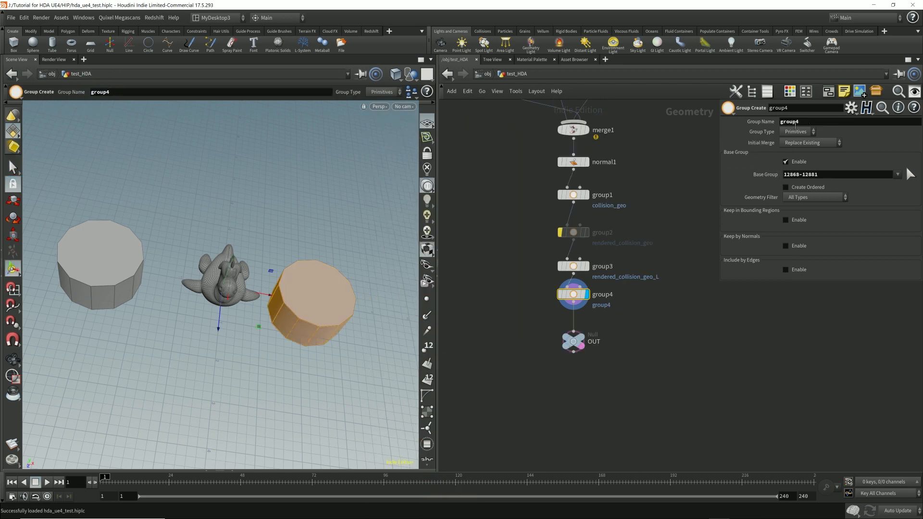
# Name the right cylinder's group rendered_collision_geo_Right.
pyautogui.moveTo(810, 122); pyautogui.dragTo(644, 121)
pyautogui.write('rende')
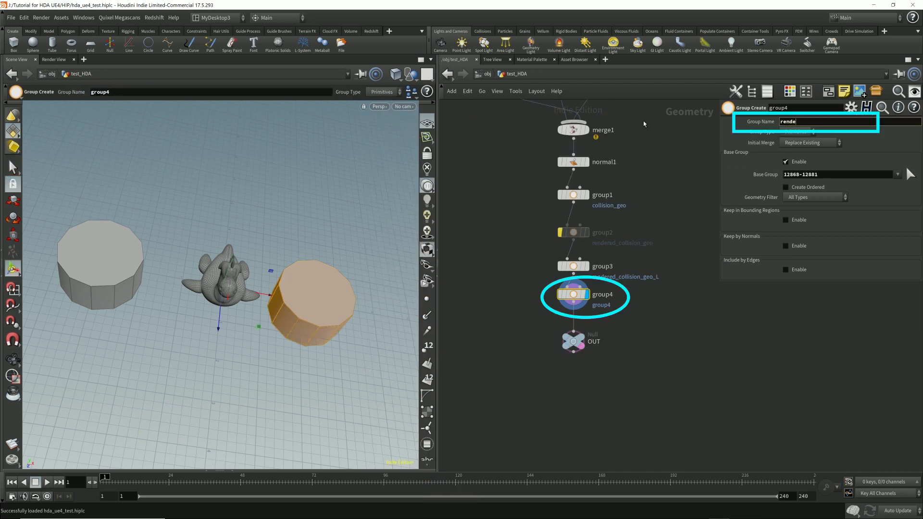
pyautogui.write('red_collision_geo_')
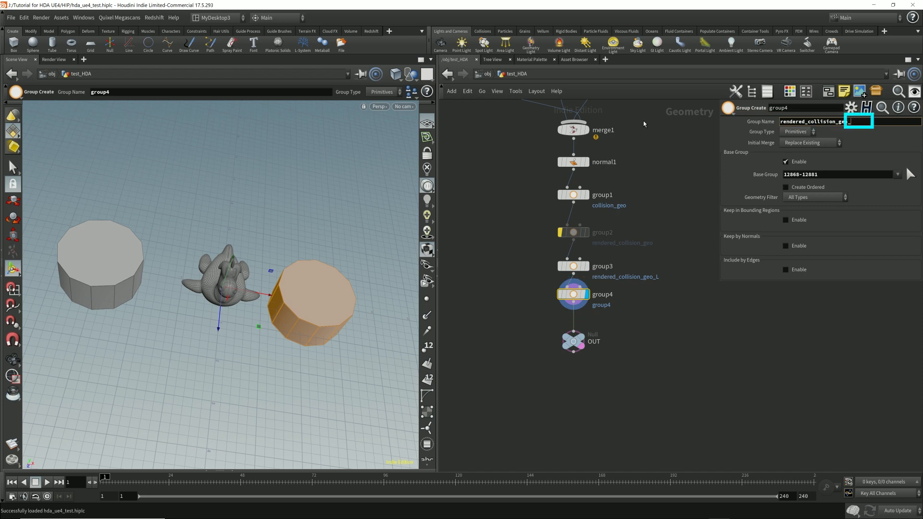
pyautogui.write('Right')
pyautogui.press('Return')
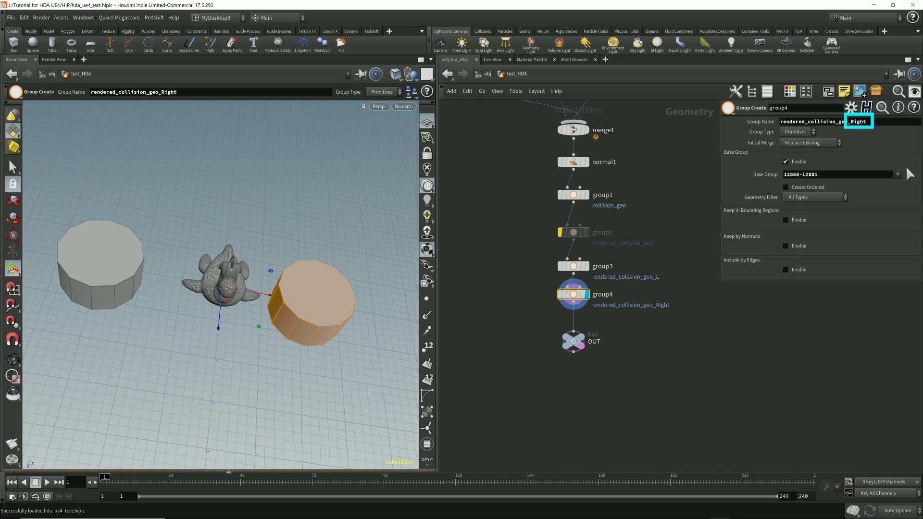
# Open the Geometry Spreadsheet on primitives, widen its group columns and enlarge it to examine which primitives belong to each group.
pyautogui.click(233, 470)
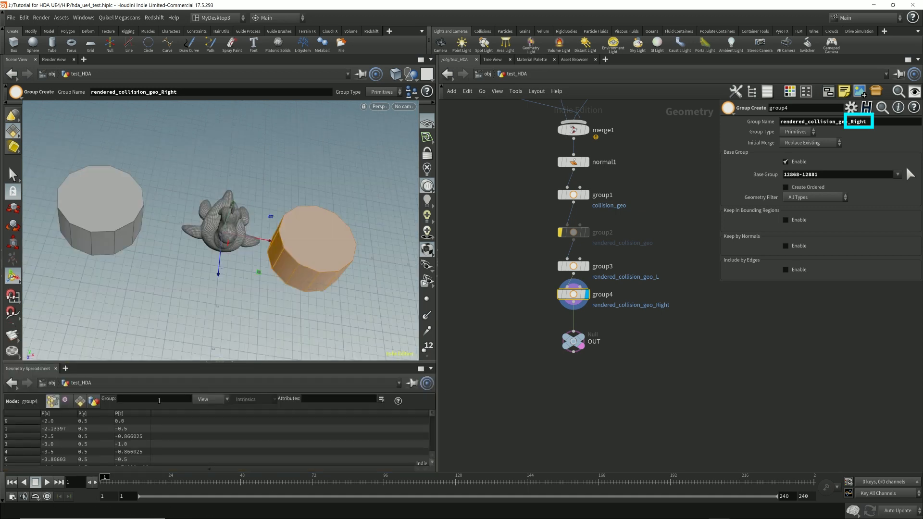
pyautogui.click(80, 401)
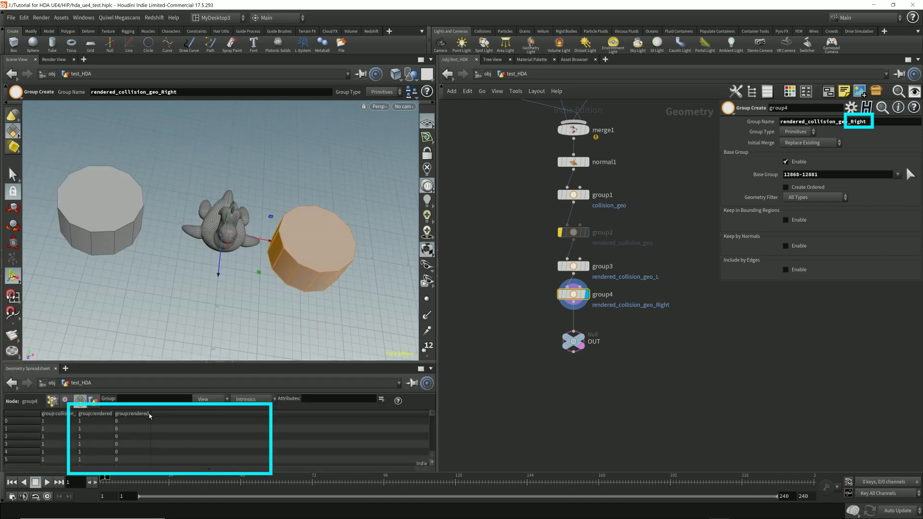
pyautogui.moveTo(151, 415)
pyautogui.mouseDown()
pyautogui.moveTo(230, 417)
pyautogui.moveTo(210, 418)
pyautogui.mouseUp()
pyautogui.moveTo(115, 416); pyautogui.dragTo(165, 417)
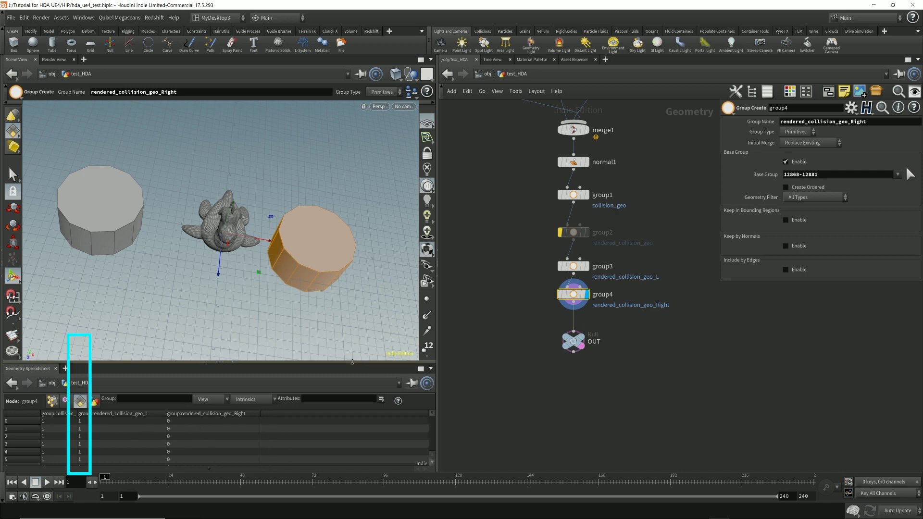
pyautogui.moveTo(376, 367); pyautogui.dragTo(337, 295)
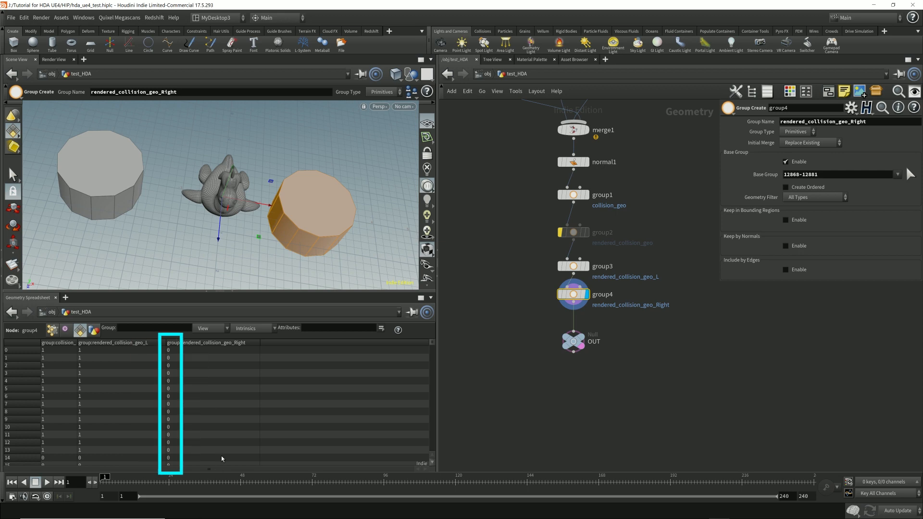
pyautogui.moveTo(435, 347); pyautogui.dragTo(448, 280)
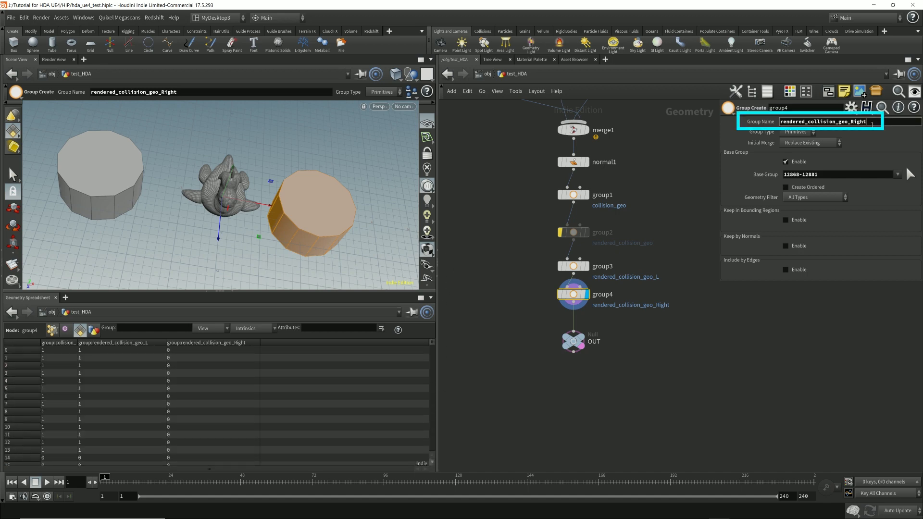
# Try naming group4's group rendered_collision_geo_L with its initial merge set to Union with Existing.
pyautogui.moveTo(868, 122); pyautogui.dragTo(852, 123)
pyautogui.write('L')
pyautogui.click(812, 143)
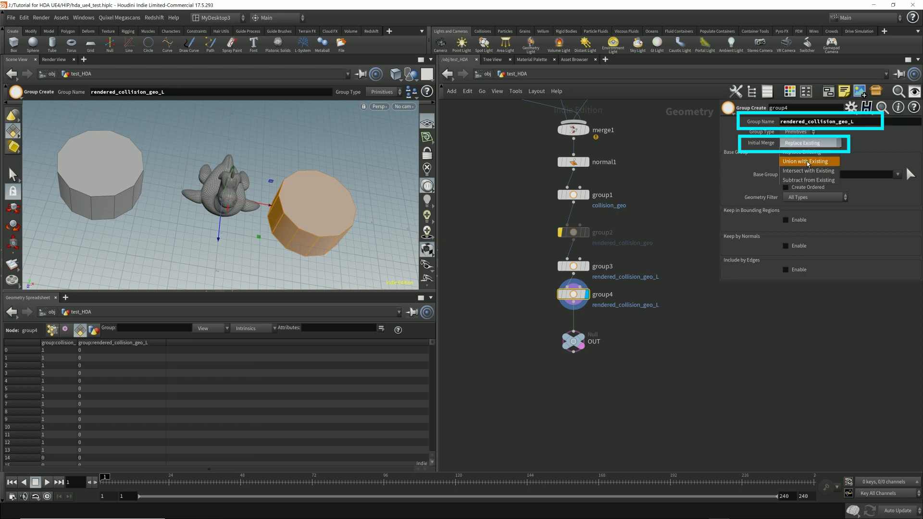
pyautogui.click(808, 163)
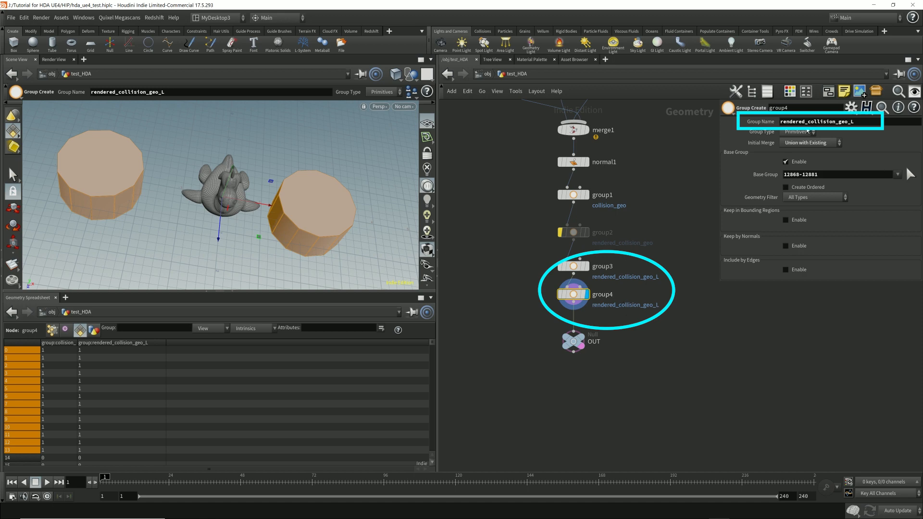
# Rename group4's group as rendered_collision_geo_R and set its initial merge to Replace Existing.
pyautogui.click(860, 125)
pyautogui.hotkey('shift', 'Left')
pyautogui.write('R')
pyautogui.press('Return')
pyautogui.click(828, 142)
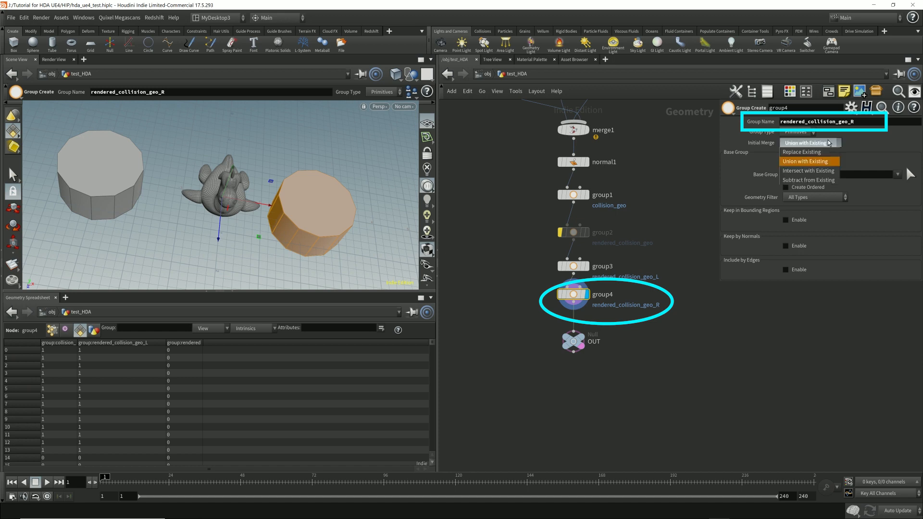
pyautogui.click(817, 153)
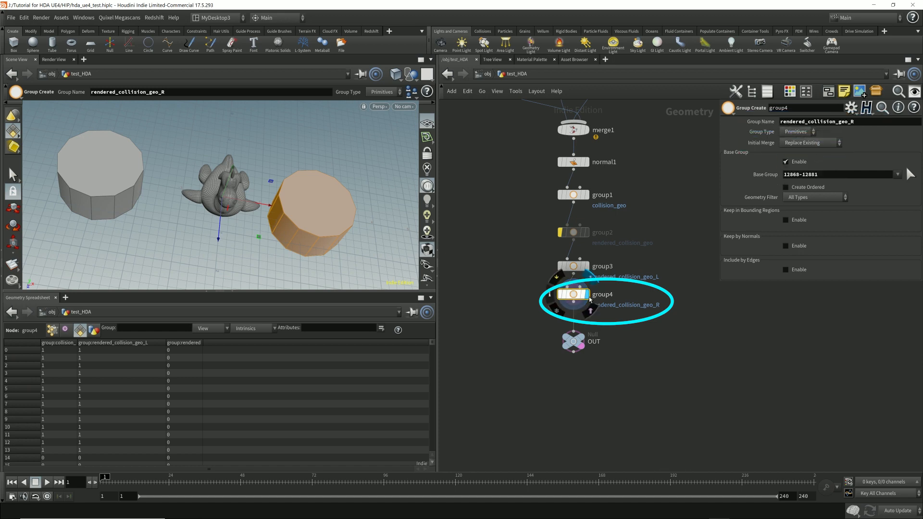
# Display and select group3 to check its primitives, and close the Geometry Spreadsheet.
pyautogui.click(588, 267)
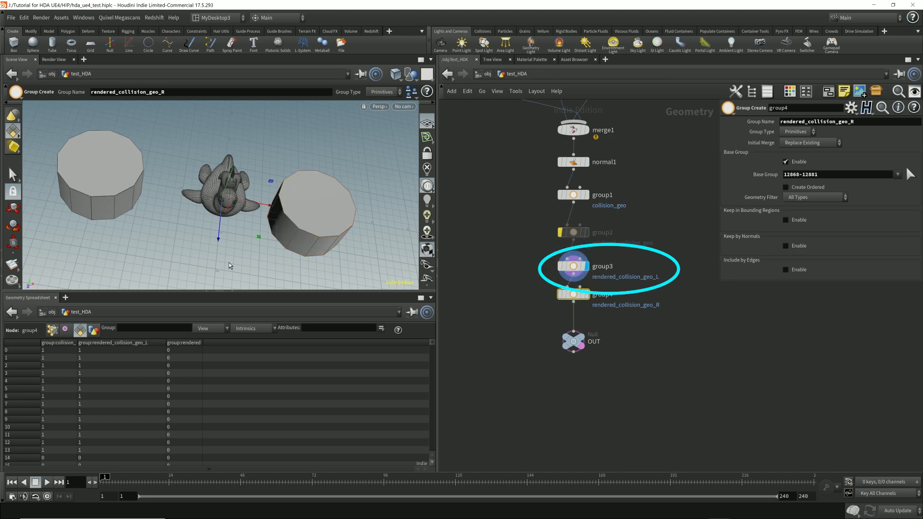
pyautogui.click(573, 266)
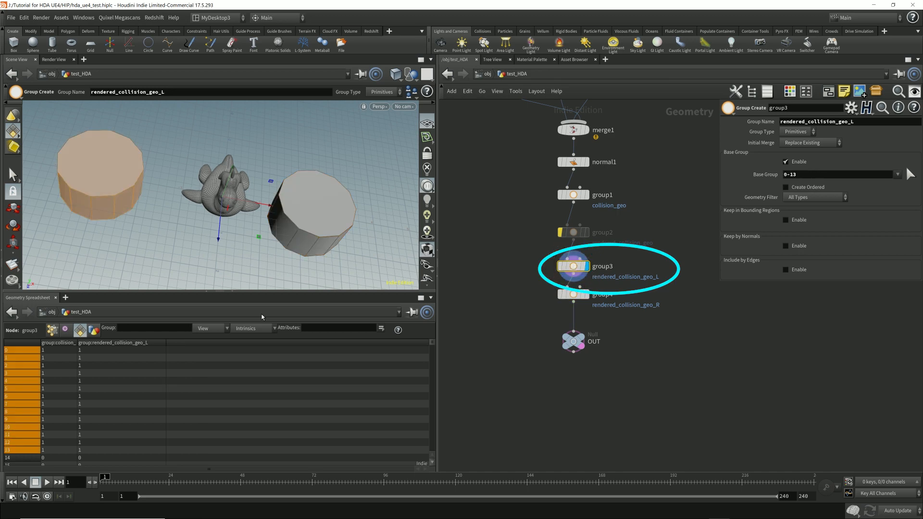
pyautogui.click(208, 291)
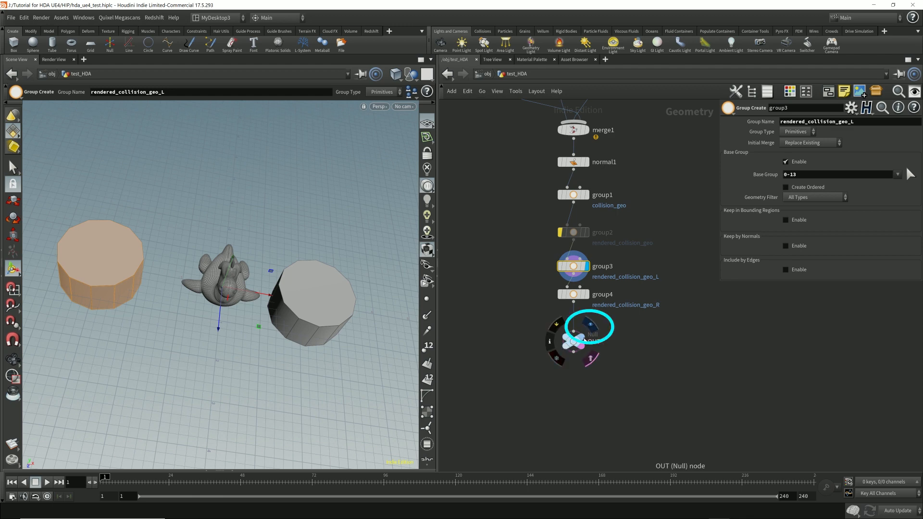
# Display the OUT node, return to the object level and save the test_HDA digital asset.
pyautogui.click(590, 325)
pyautogui.click(486, 75)
pyautogui.moveTo(506, 169); pyautogui.dragTo(601, 312)
pyautogui.click(54, 20)
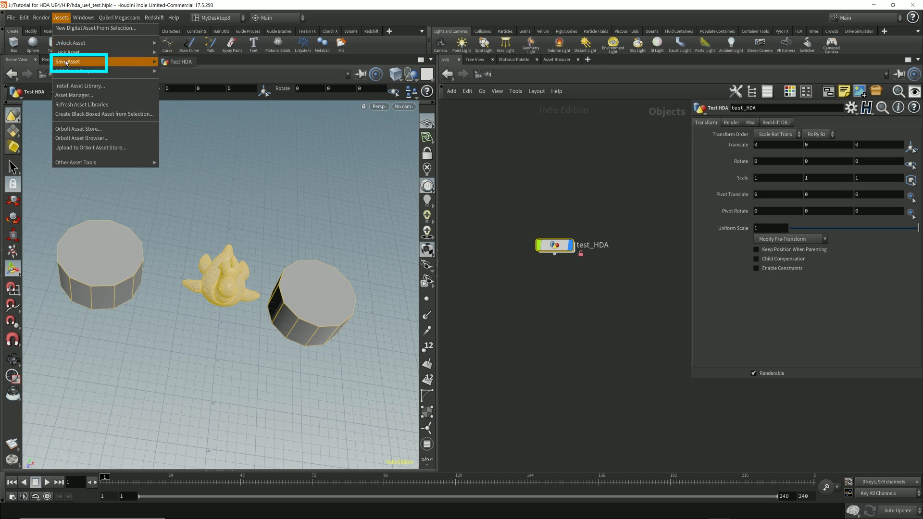
pyautogui.moveTo(96, 59)
pyautogui.click(213, 60)
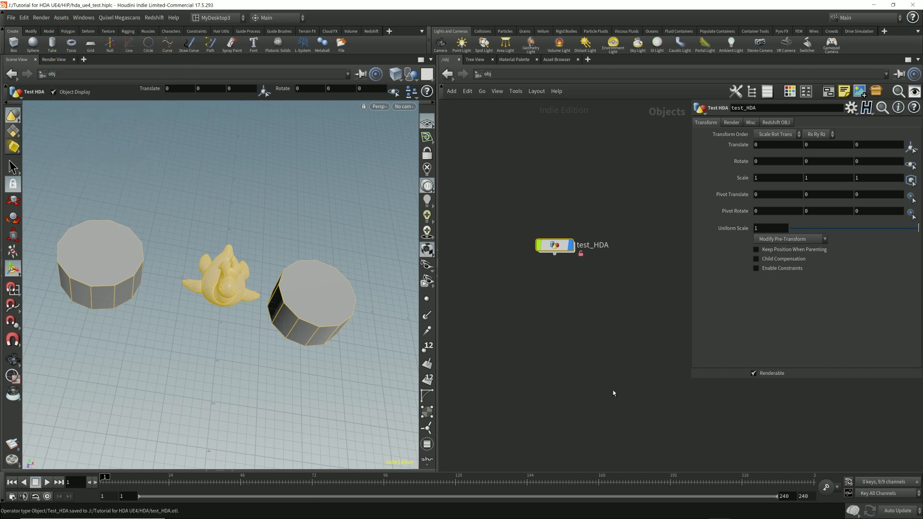
# Switch to Unreal, enlarge the test_HDA details and expand every Houdini generated mesh to examine its mesh and collider type.
pyautogui.hotkey('alt', 'Tab')
pyautogui.hotkey('alt', 'Tab')
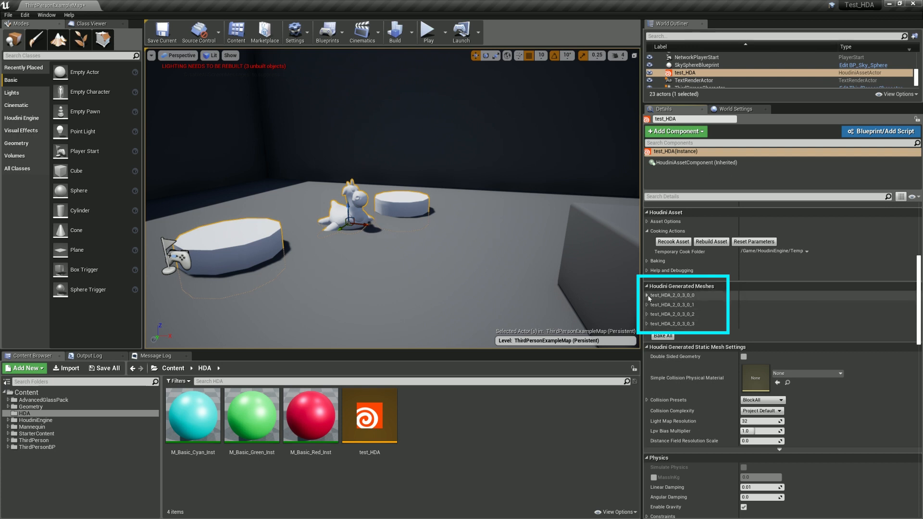
pyautogui.scroll(-5, 711, 269)
pyautogui.moveTo(750, 103); pyautogui.dragTo(750, 84)
pyautogui.moveTo(763, 171); pyautogui.dragTo(764, 153)
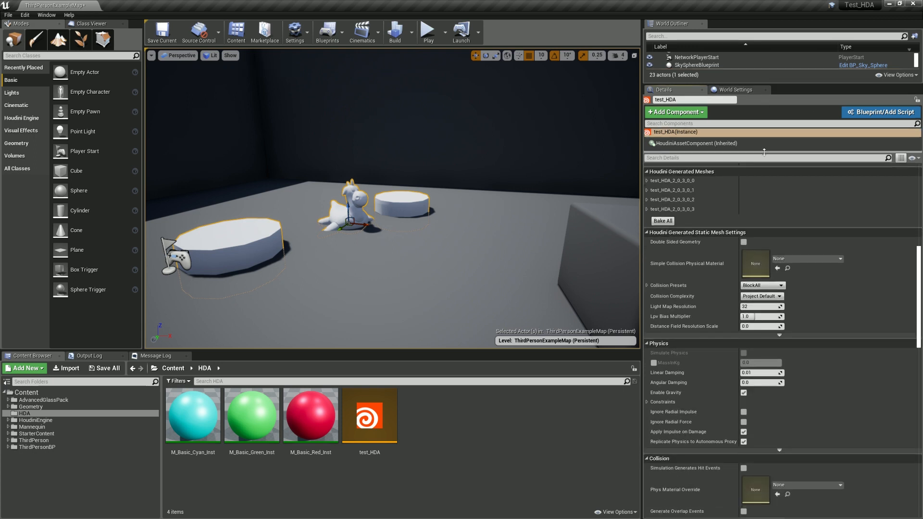
pyautogui.click(648, 182)
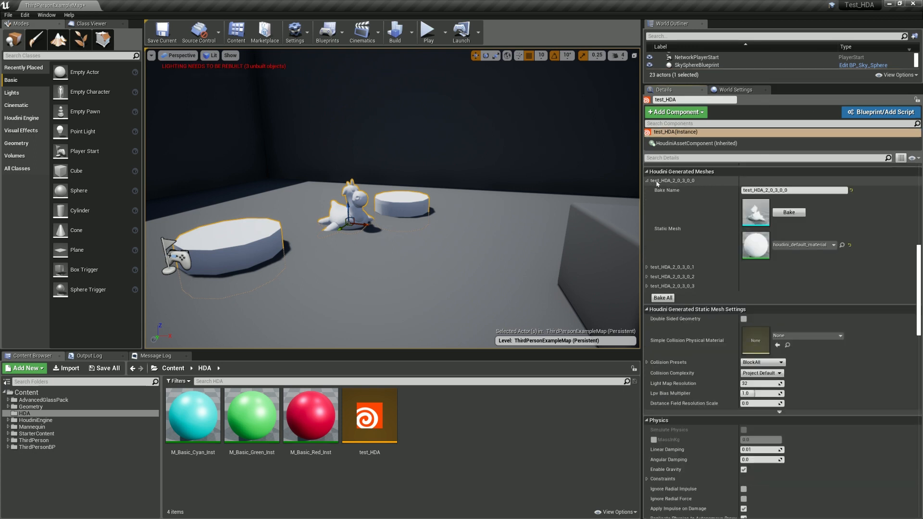
pyautogui.click(647, 267)
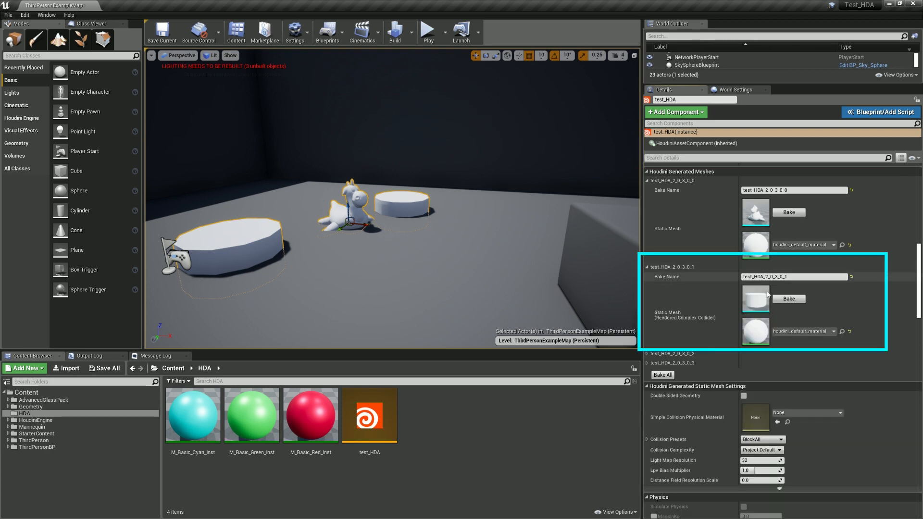
pyautogui.click(647, 354)
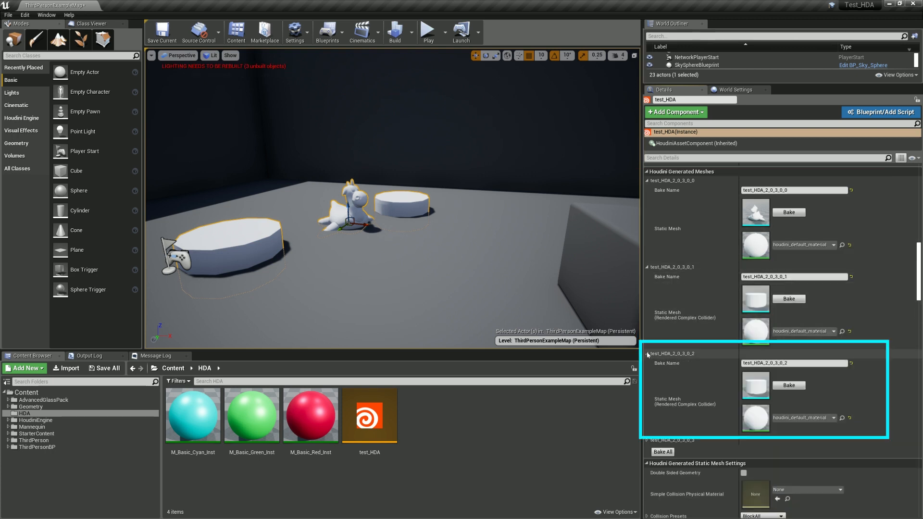
pyautogui.click(647, 440)
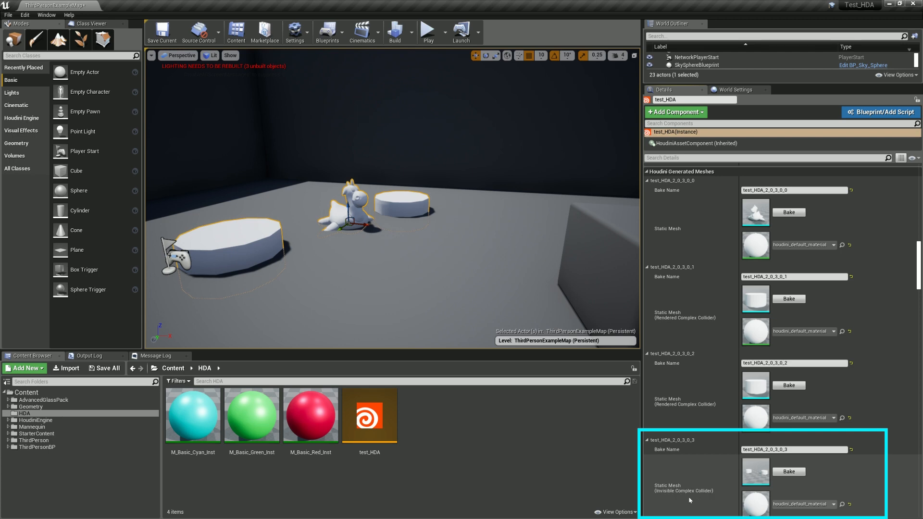
# Switch to Houdini, enter the test_HDA network and display group1 to compare its collision geometry with the group3 and group4 nodes.
pyautogui.hotkey('alt', 'Tab')
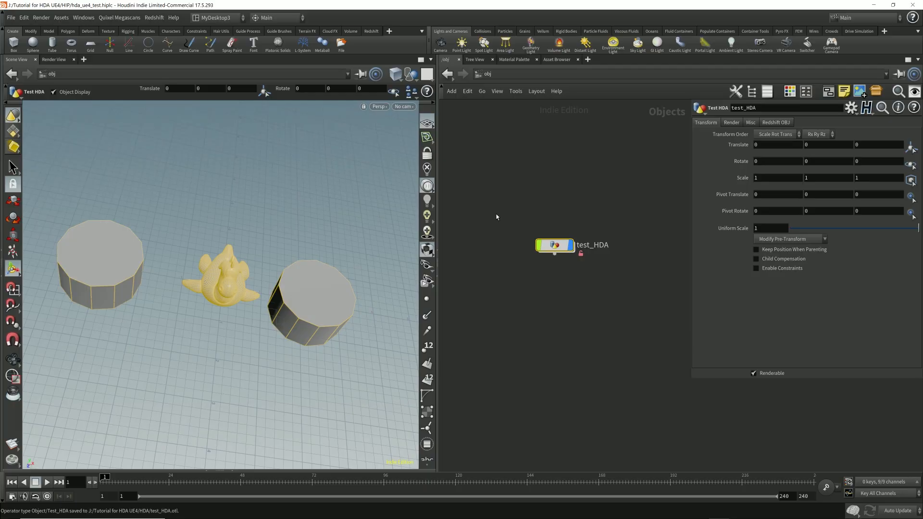
pyautogui.doubleClick(555, 245)
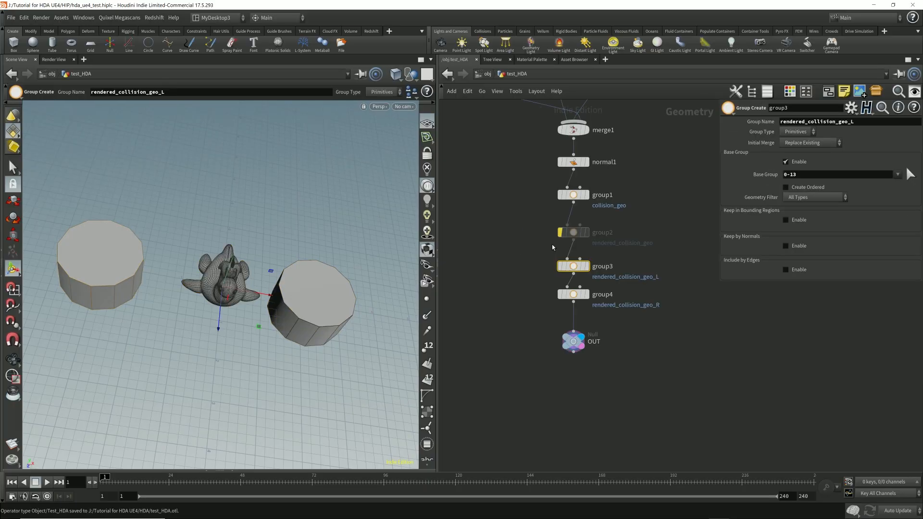
pyautogui.click(582, 237)
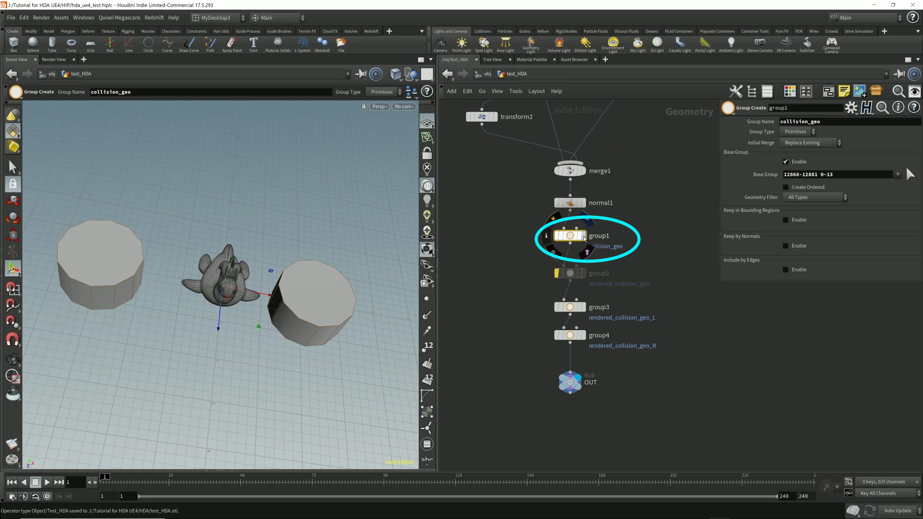
pyautogui.click(583, 236)
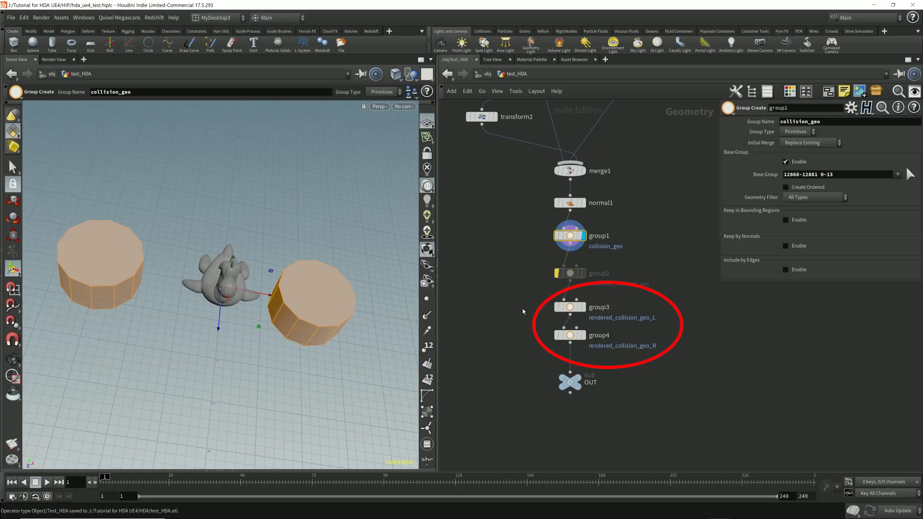
pyautogui.moveTo(517, 291); pyautogui.dragTo(693, 363)
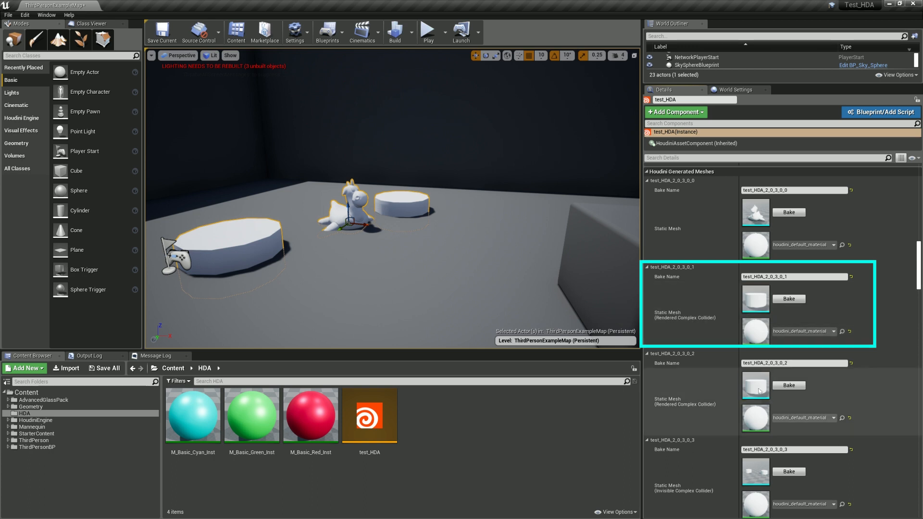
# Assign M_Basic_Cyan_Inst to the test_HDA_2_0_3_0_1 mesh and M_Basic_Green_Inst to the test_HDA_2_0_3_0_2 mesh.
pyautogui.click(814, 331)
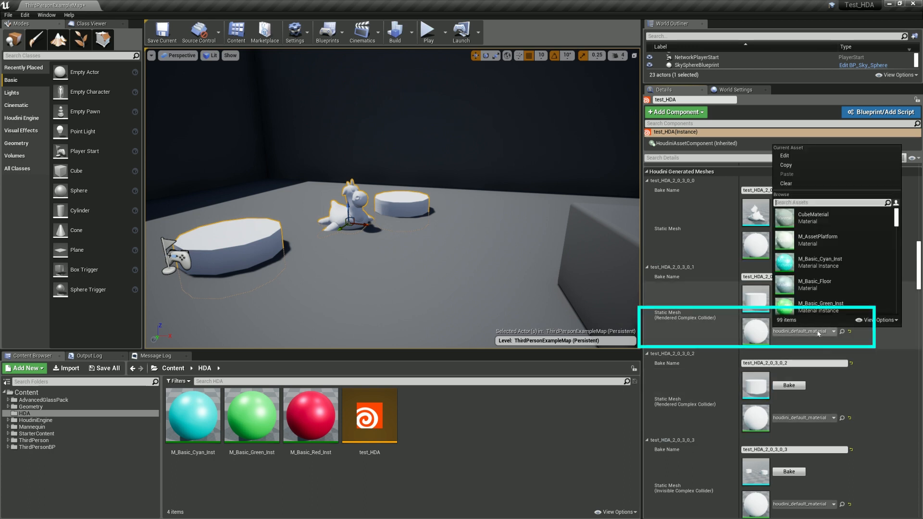
pyautogui.click(819, 265)
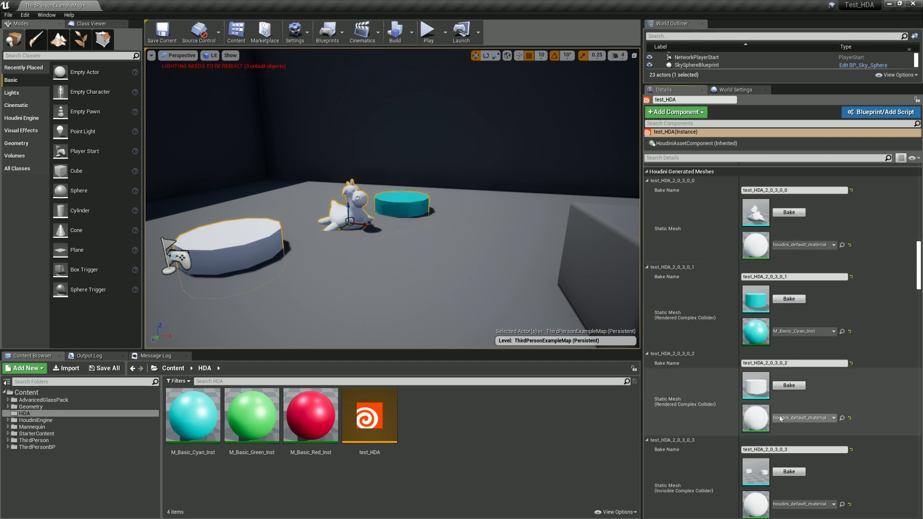
pyautogui.click(812, 419)
pyautogui.click(820, 392)
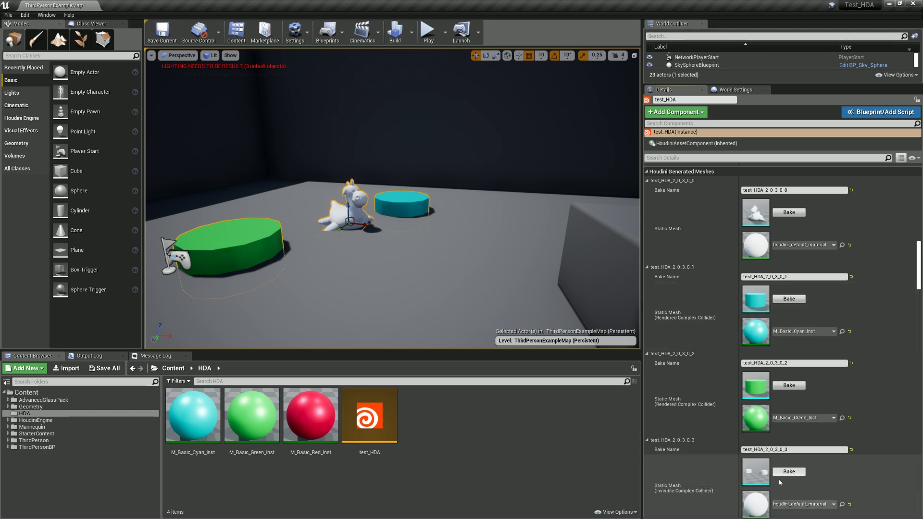
# Switch to Houdini and display group3 and group4 in turn to compare the left and right collision groups, ending on the OUT node.
pyautogui.hotkey('alt', 'Tab')
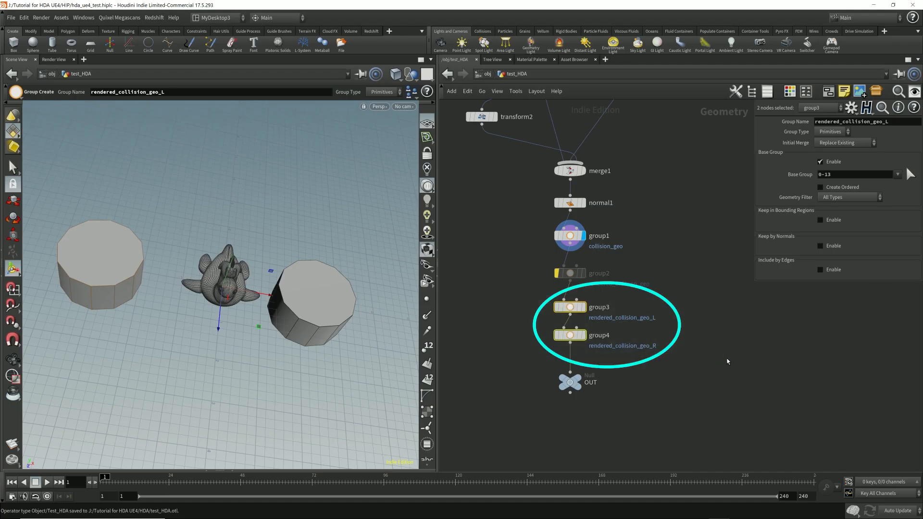
pyautogui.click(584, 308)
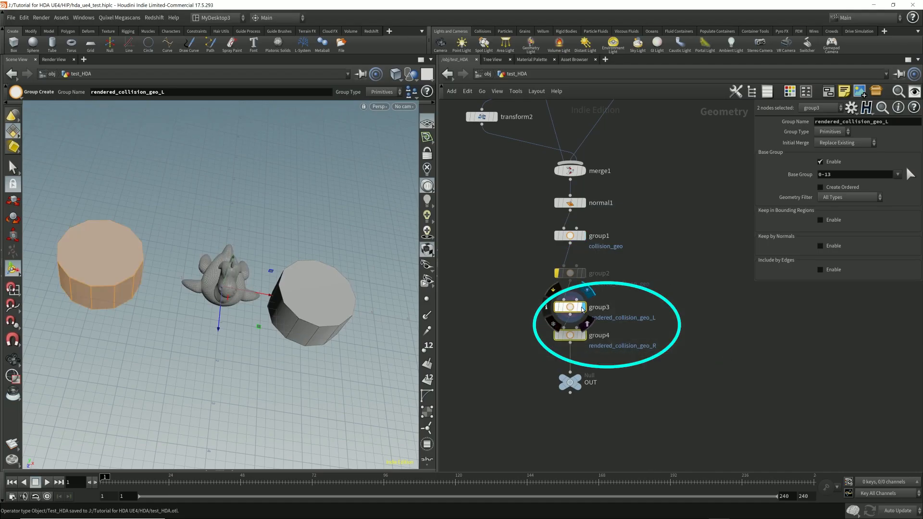
pyautogui.click(582, 336)
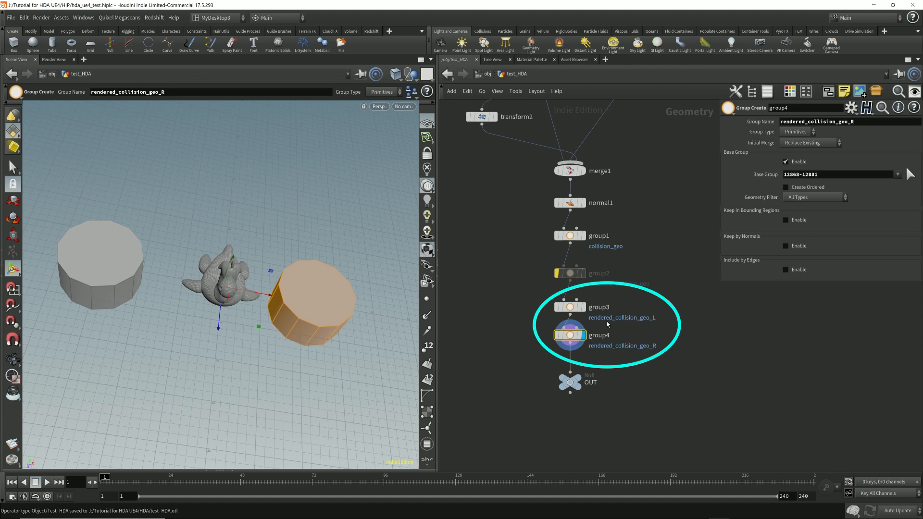
pyautogui.moveTo(666, 306); pyautogui.dragTo(650, 364)
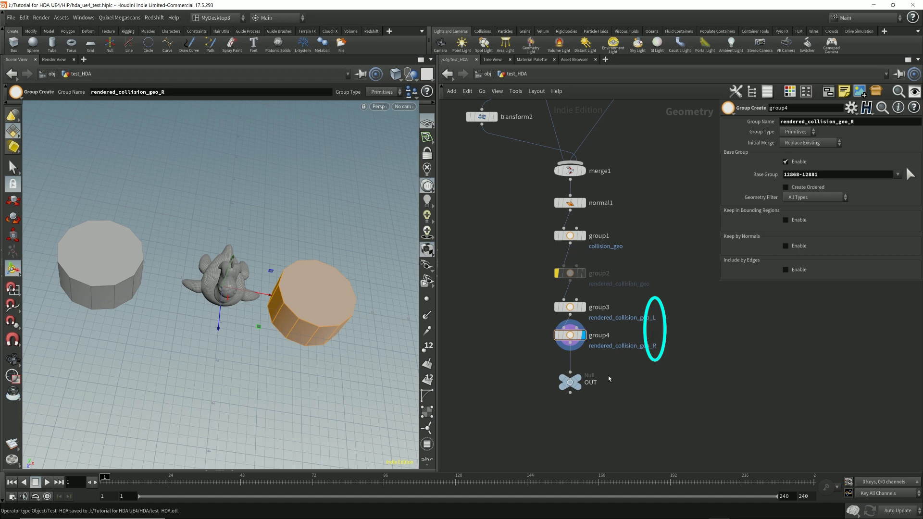
pyautogui.click(570, 382)
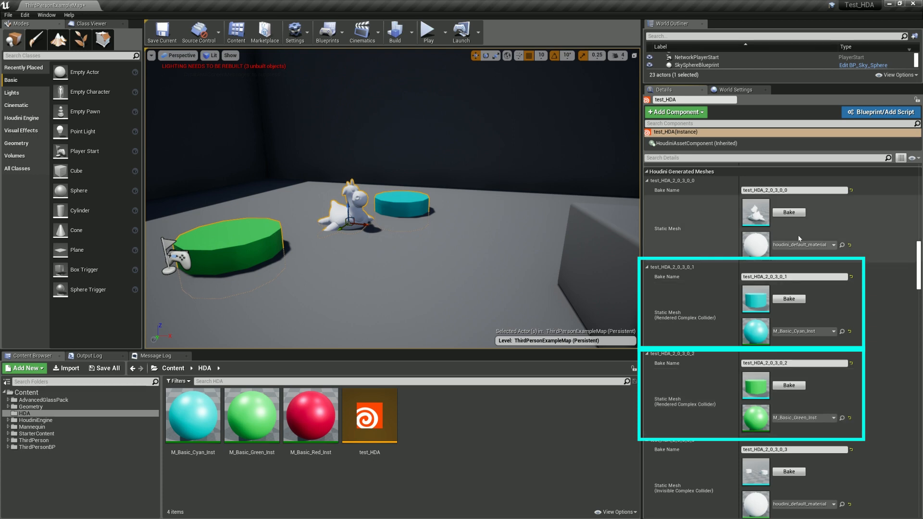
# Switch to Unreal and assign M_Basic_Red_Inst to the toy animal mesh test_HDA_2_0_3_0_0.
pyautogui.click(812, 245)
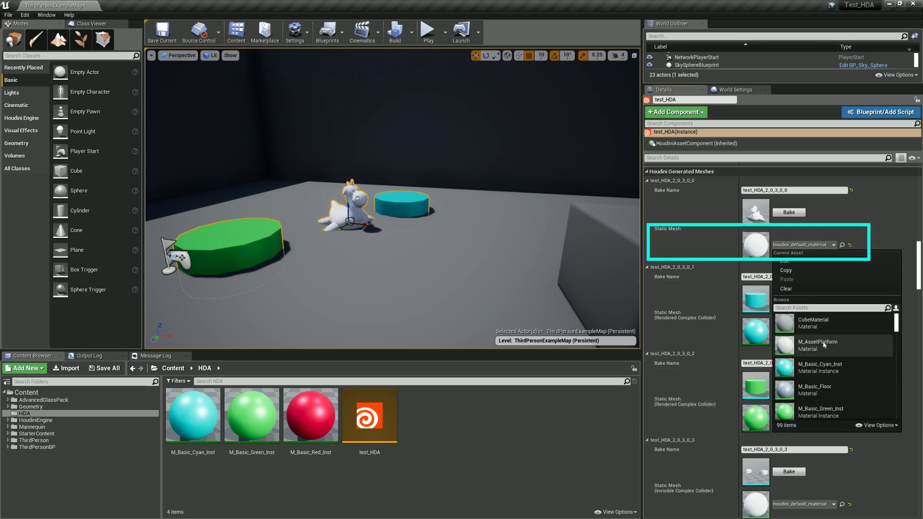
pyautogui.scroll(-1, 829, 377)
pyautogui.click(818, 394)
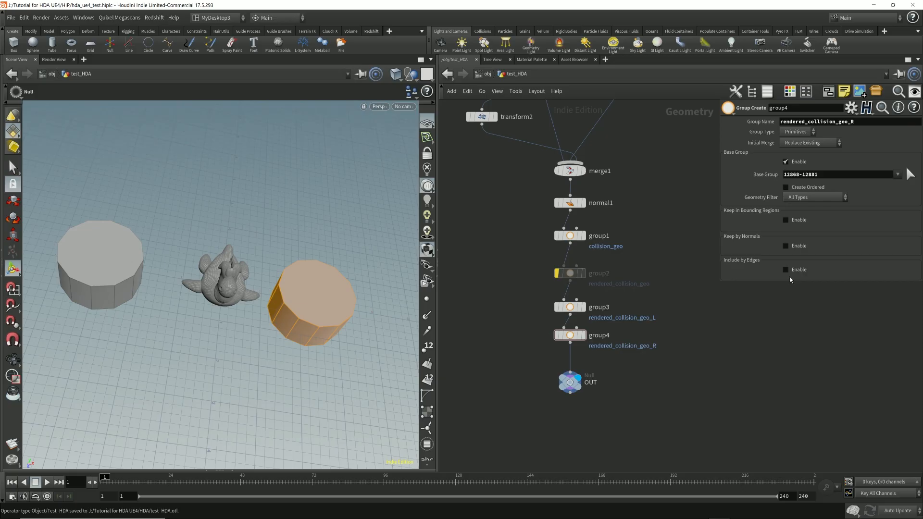
pyautogui.moveTo(714, 355); pyautogui.dragTo(512, 330)
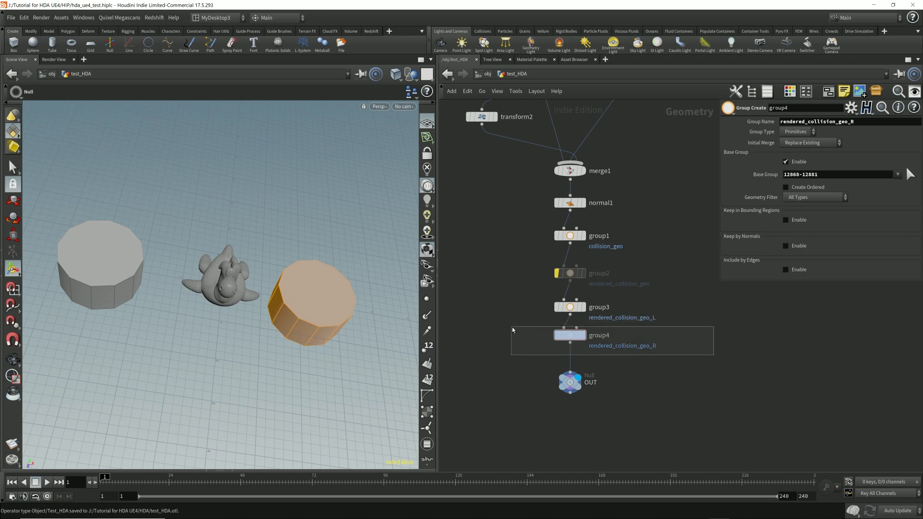
pyautogui.moveTo(512, 327); pyautogui.dragTo(512, 327)
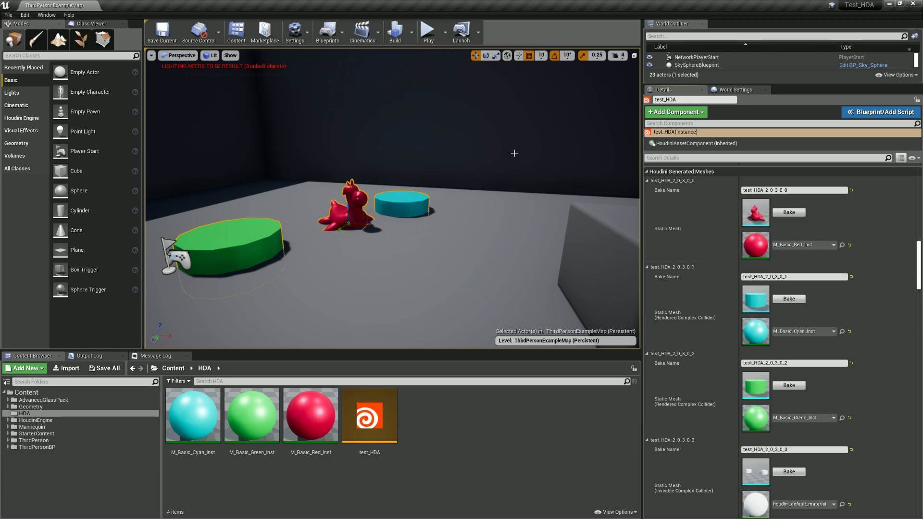
# In Unreal, play the level, run and jump the character onto the green and cyan platforms to test their collision, and stop playing.
pyautogui.click(422, 34)
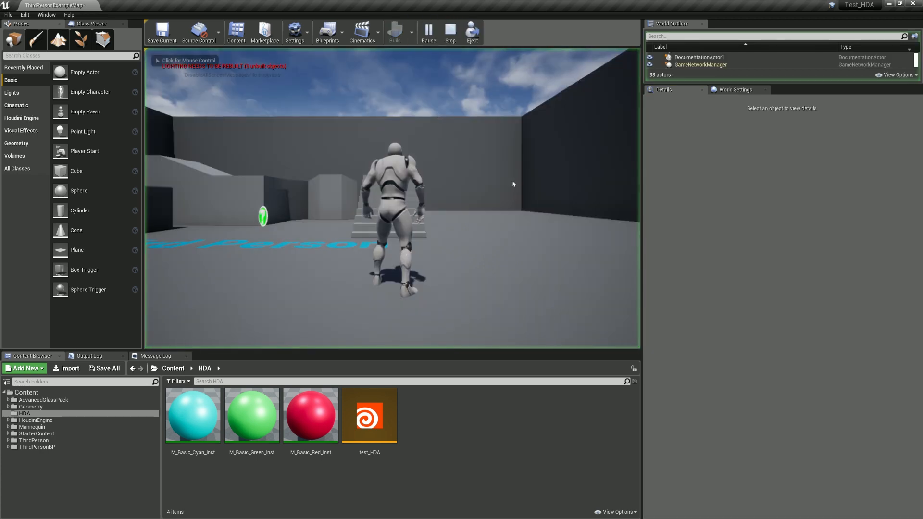
pyautogui.press('w')
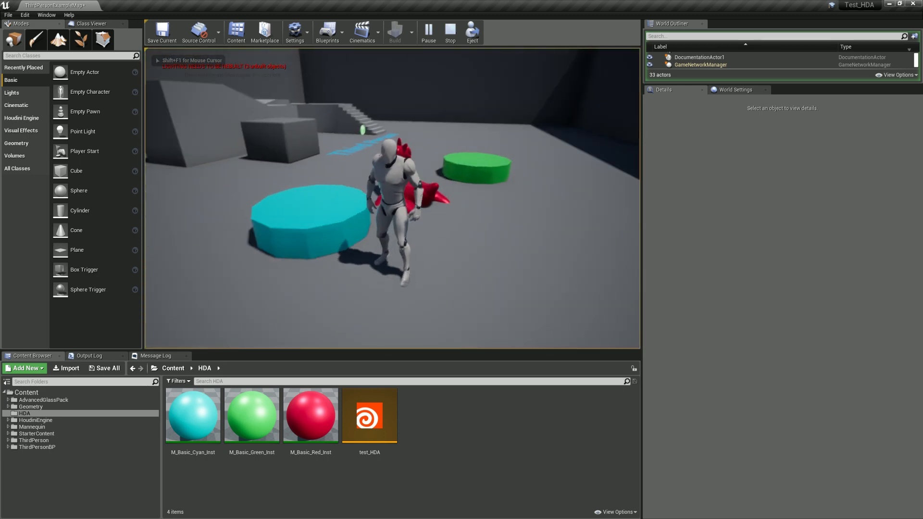
pyautogui.press('w')
pyautogui.press('space')
pyautogui.press('w')
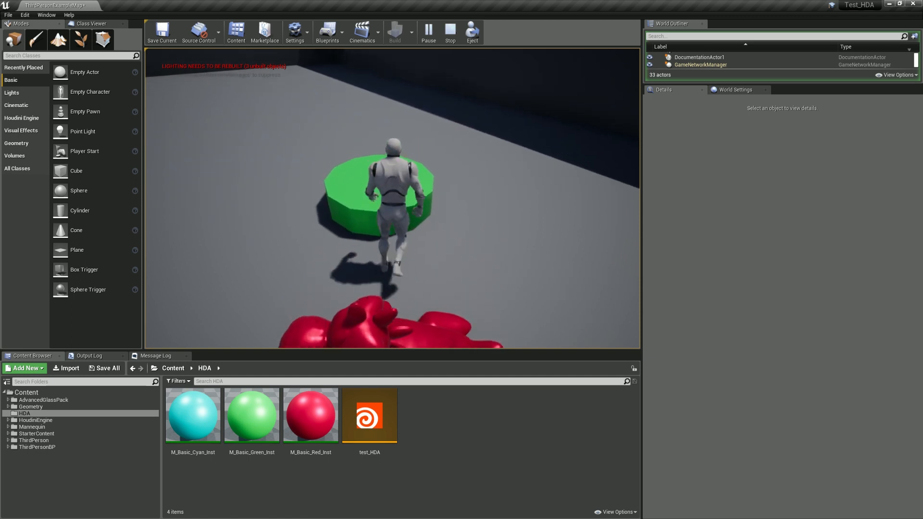
pyautogui.press('space')
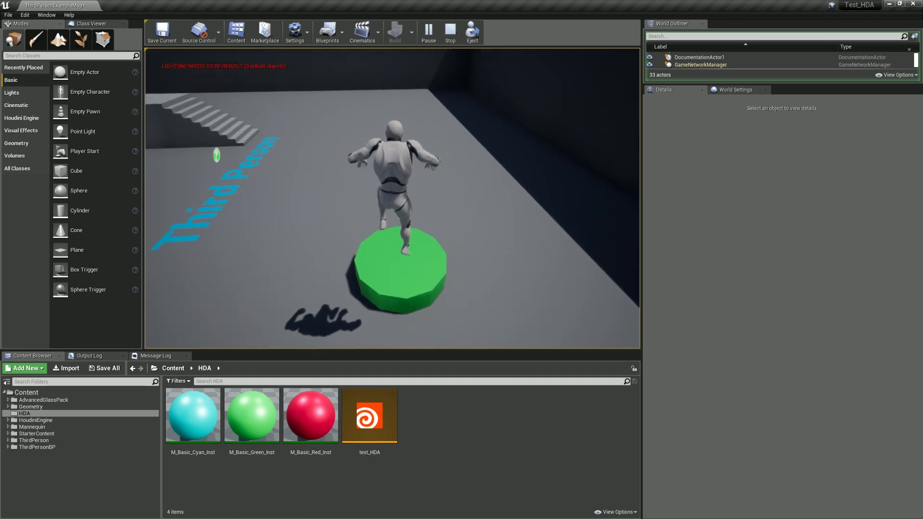
pyautogui.press('w')
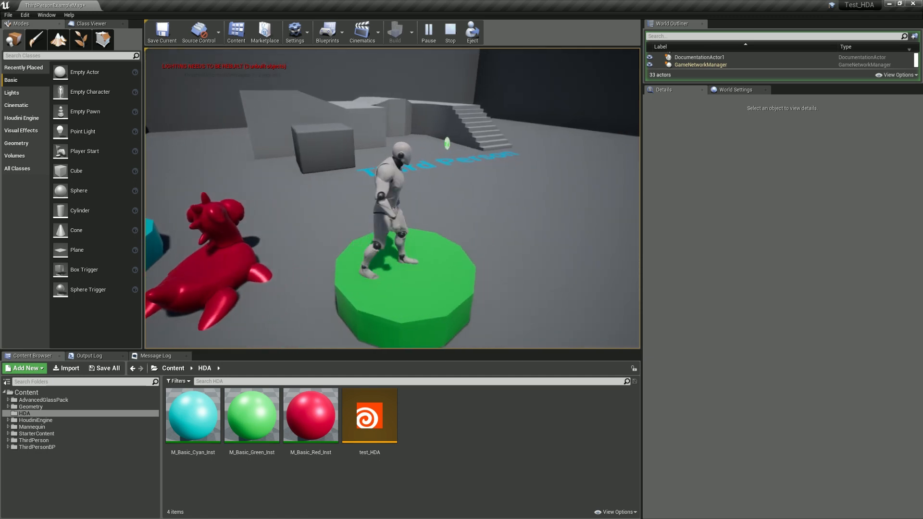
pyautogui.press('w')
pyautogui.press('space')
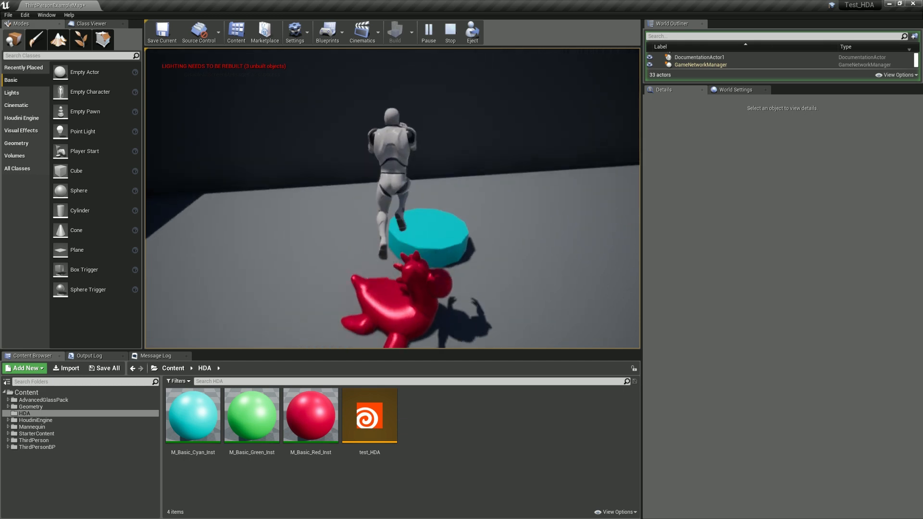
pyautogui.press('w')
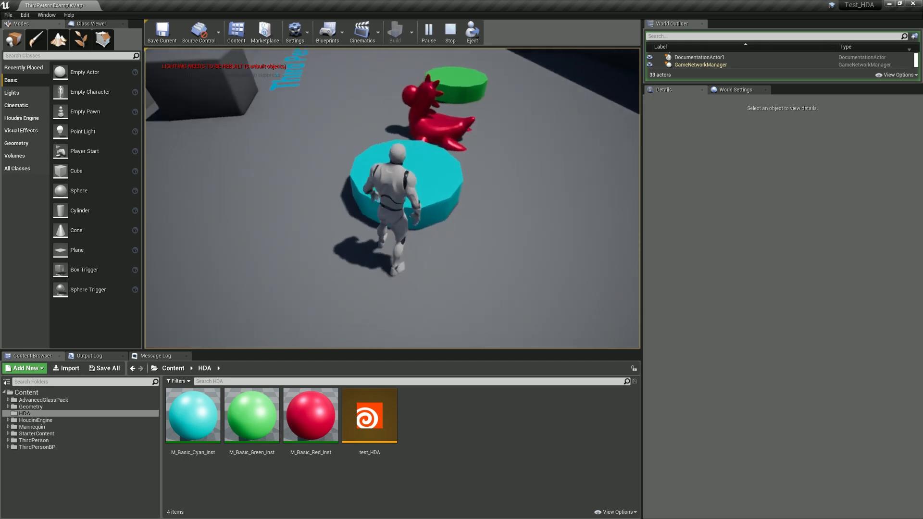
pyautogui.press('space')
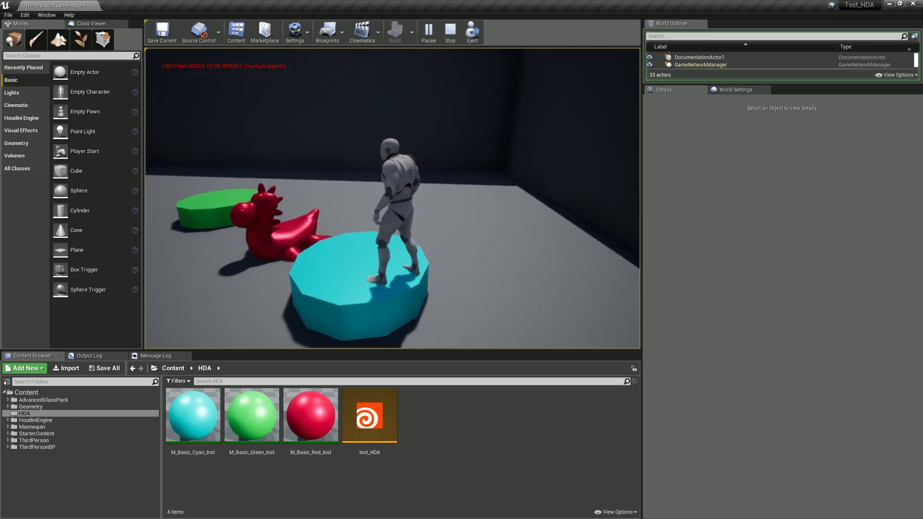
pyautogui.press('Escape')
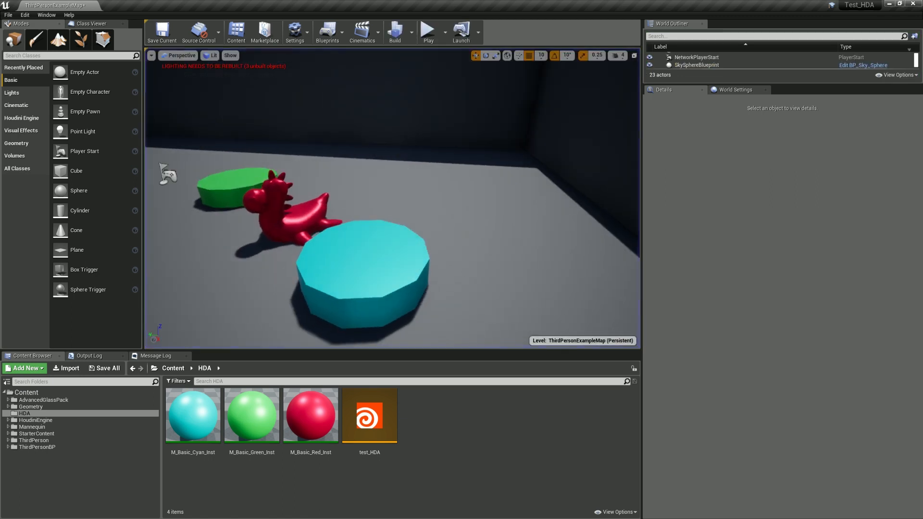